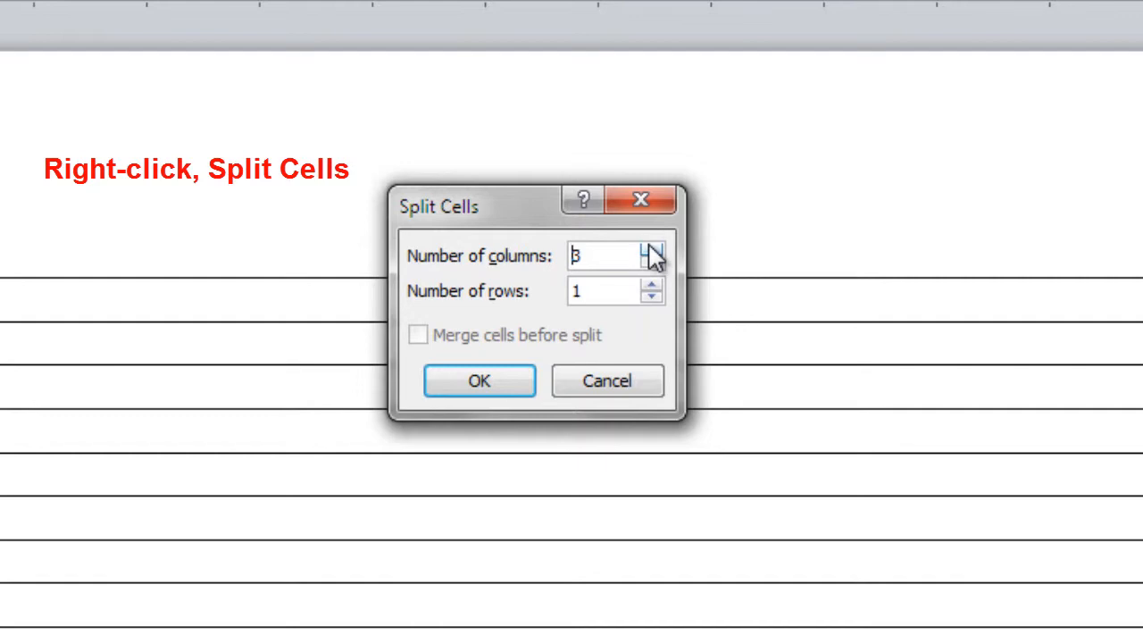
# Split the row under the name into three cells and enter the two-line street address in the first
pyautogui.click(485, 384)
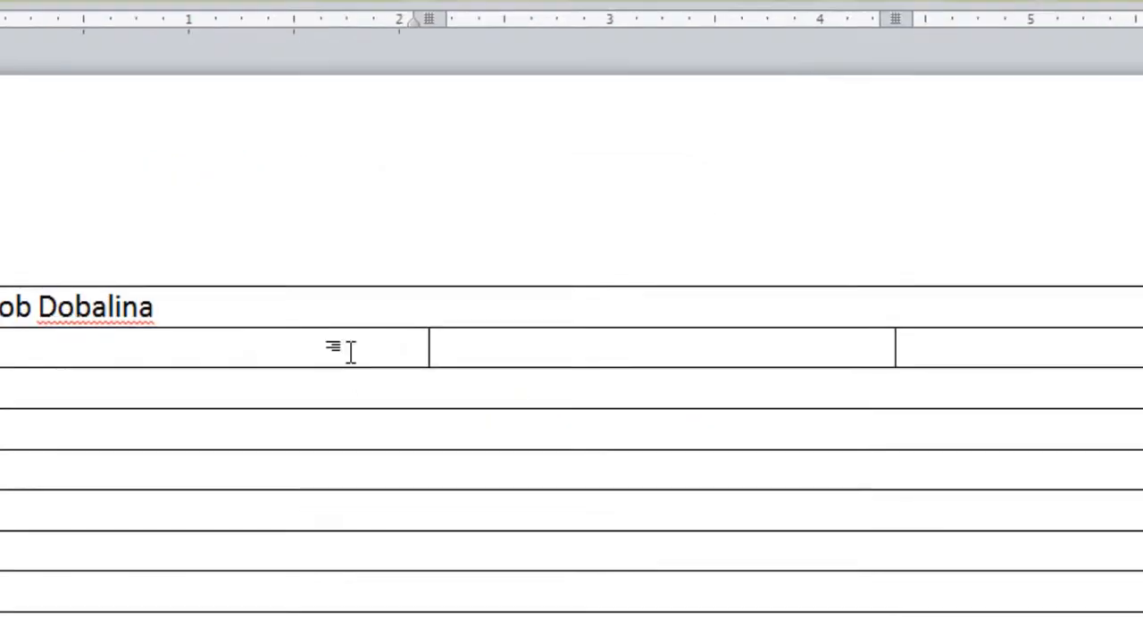
pyautogui.write('123 Jum')
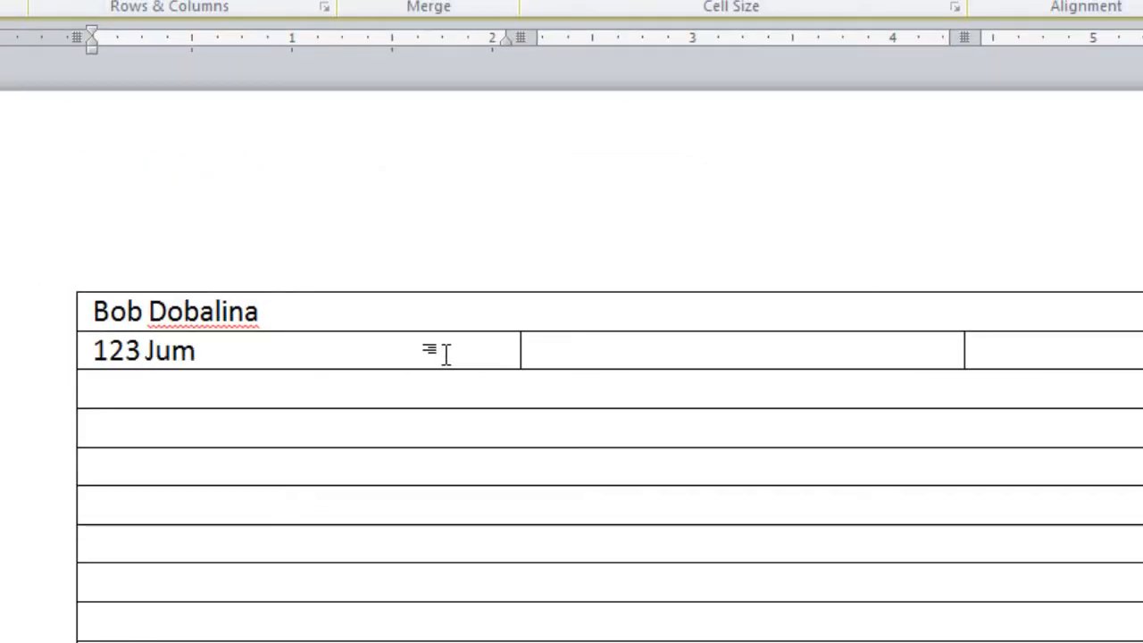
pyautogui.write('p Str')
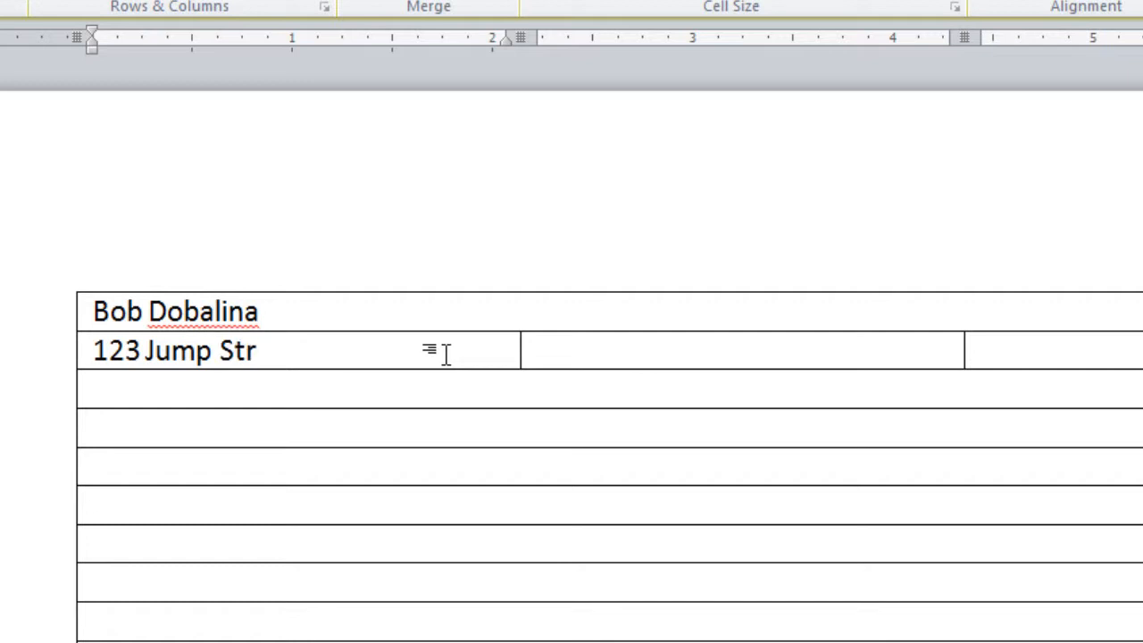
pyautogui.write('eet')
pyautogui.press('Return')
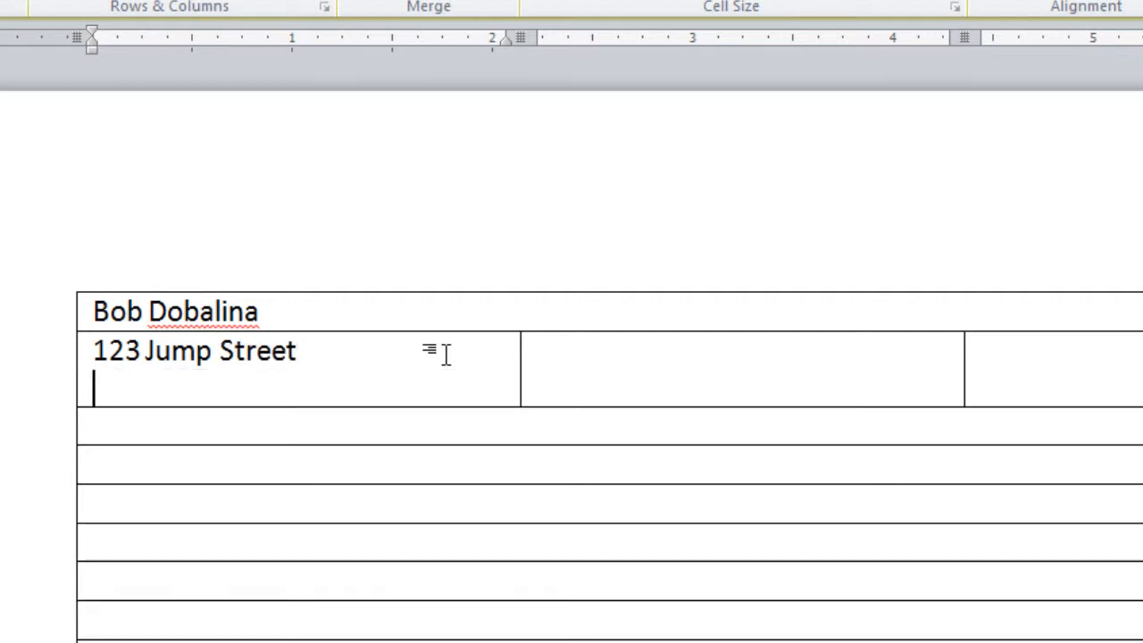
pyautogui.write('El Se')
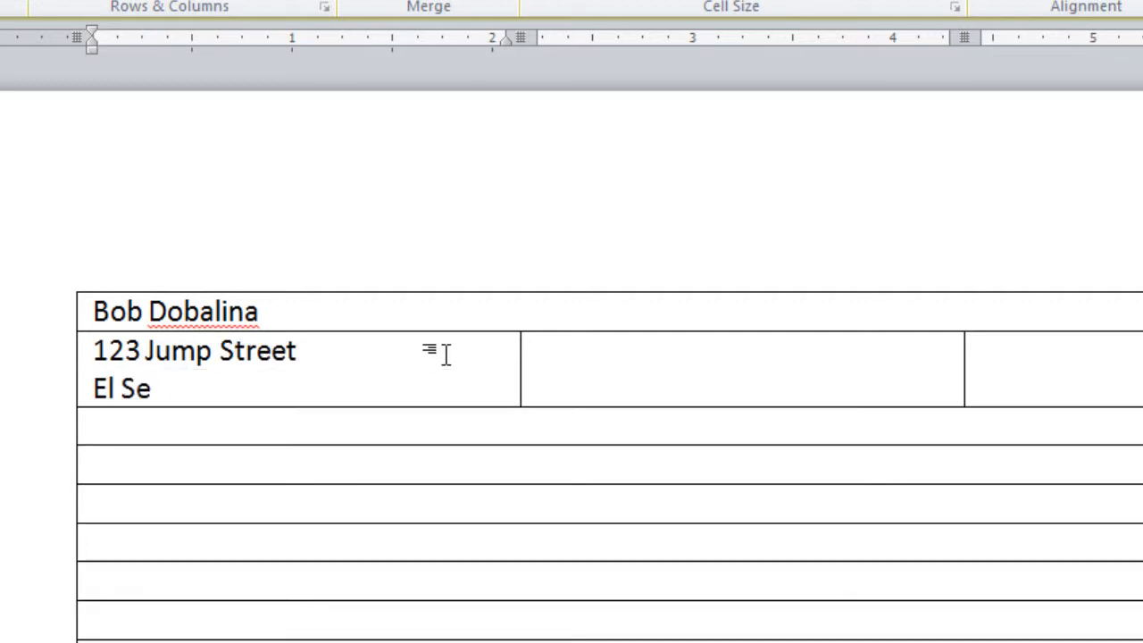
pyautogui.write('gundo, C')
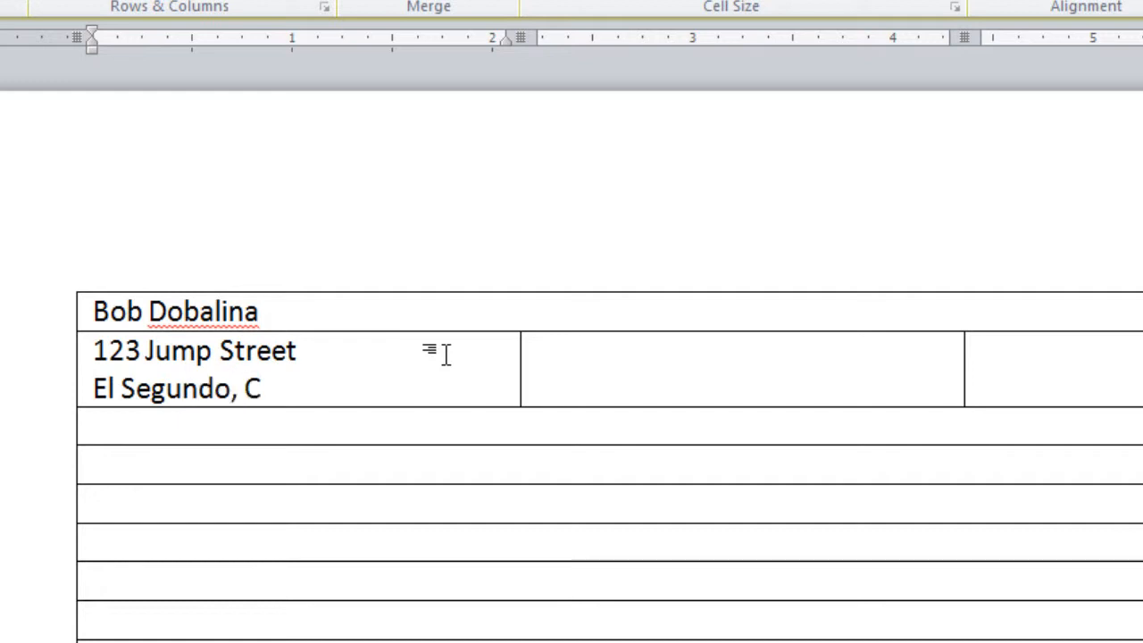
pyautogui.write('A 902')
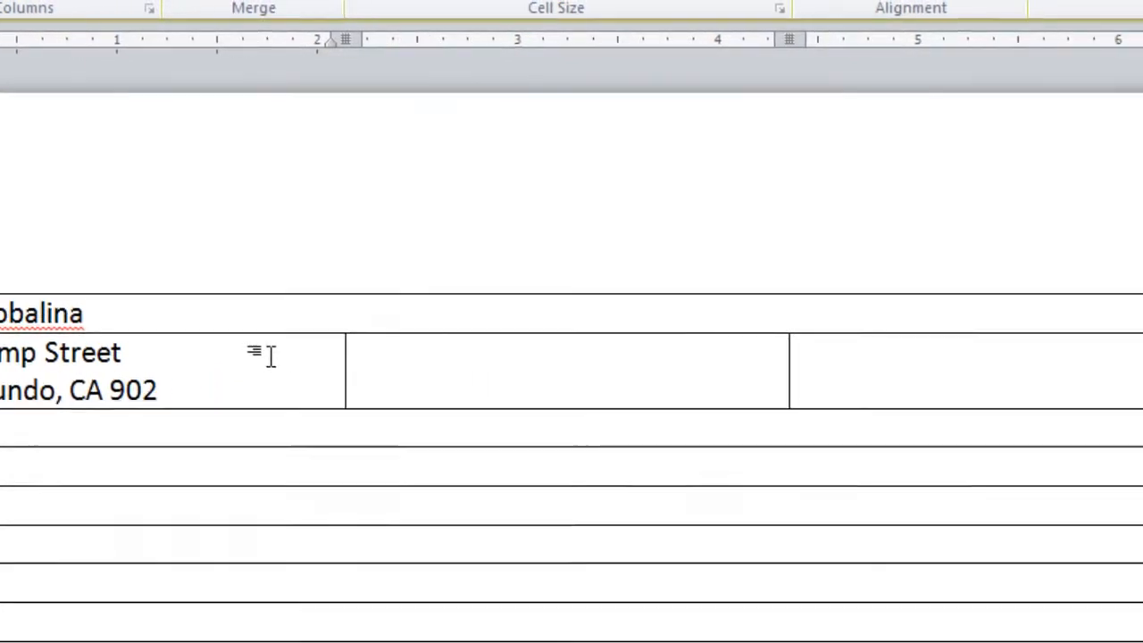
# Enter the contact's e-mail address and phone number in the third cell
pyautogui.click(689, 377)
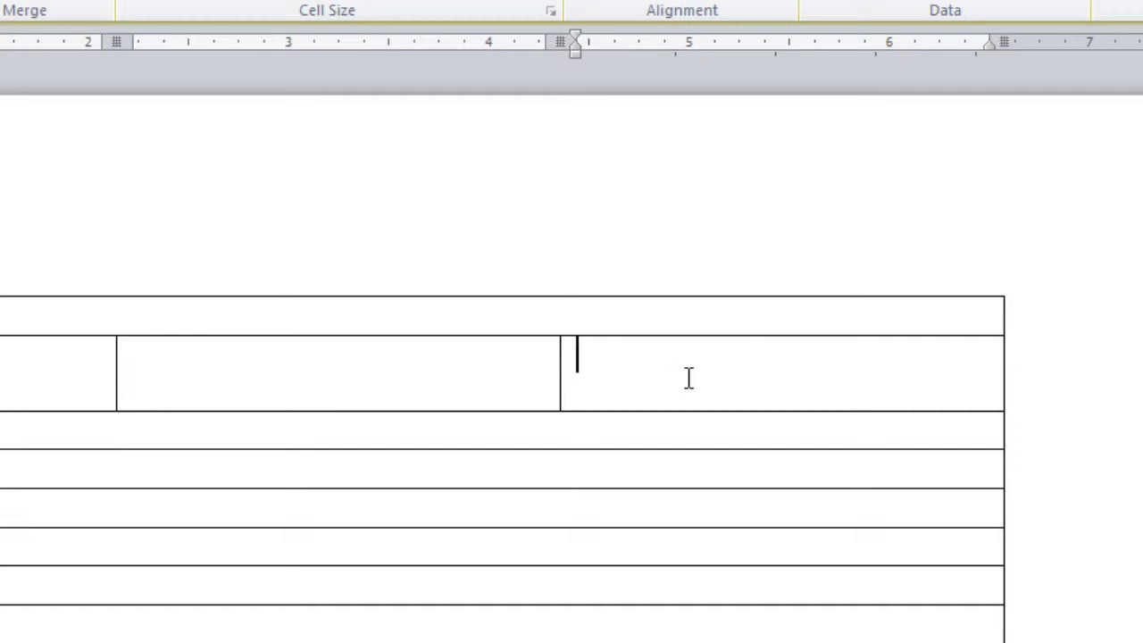
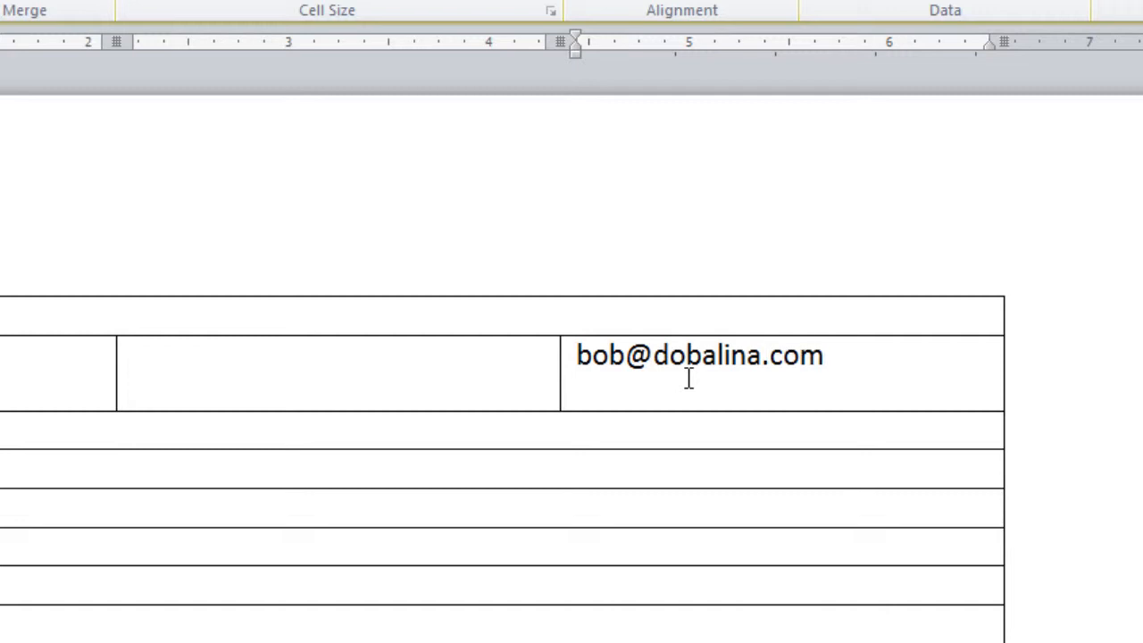
pyautogui.write('303.')
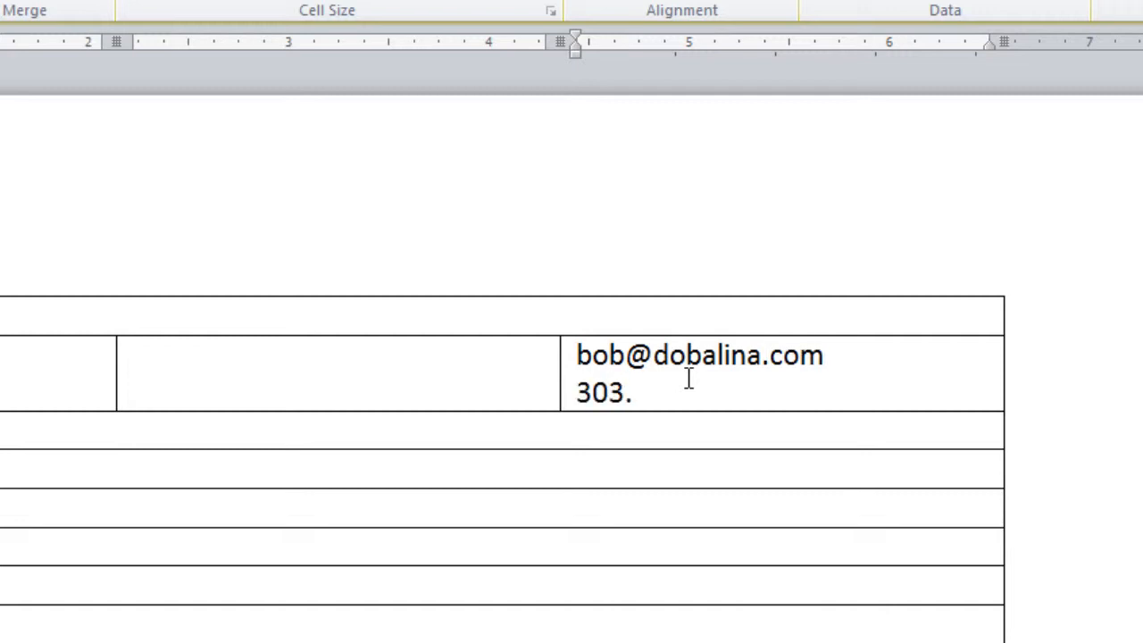
pyautogui.write('555.1212')
pyautogui.click(69, 485)
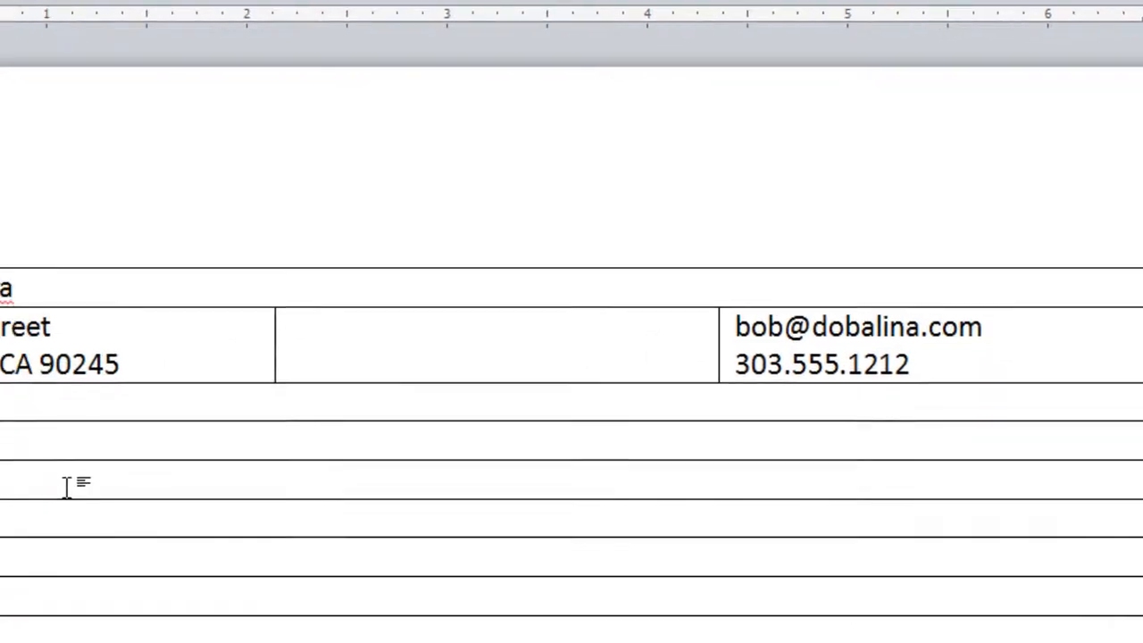
# Add the OBJECTIVE heading and admission sentence, then split a row into two cells divided at about 4.6"
pyautogui.write('OBJECTIVE')
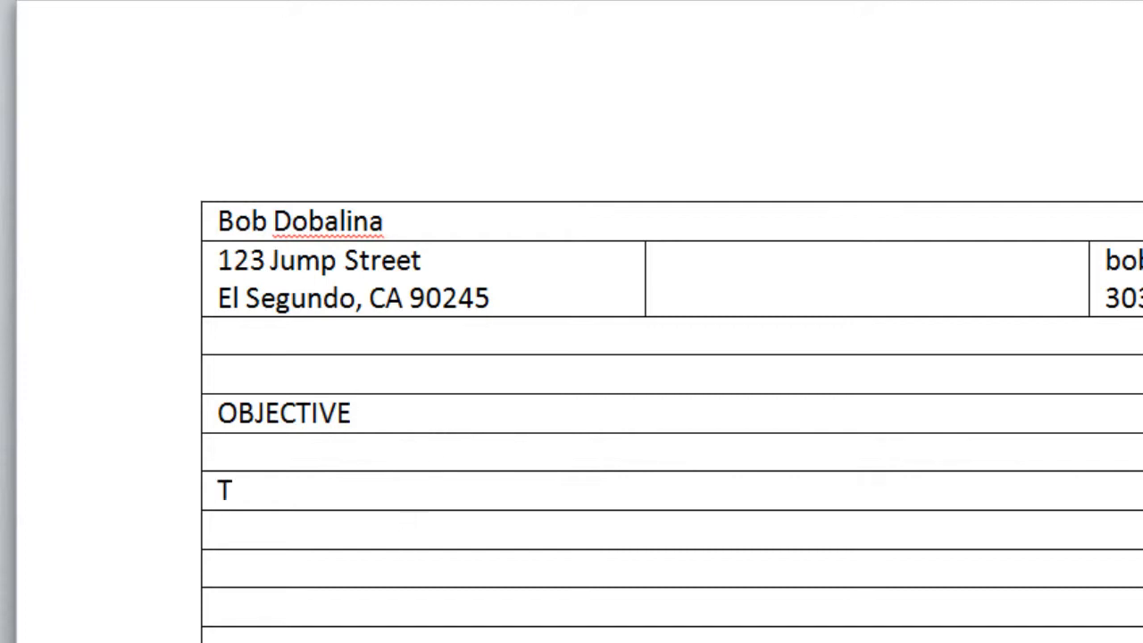
pyautogui.write('To obtain ')
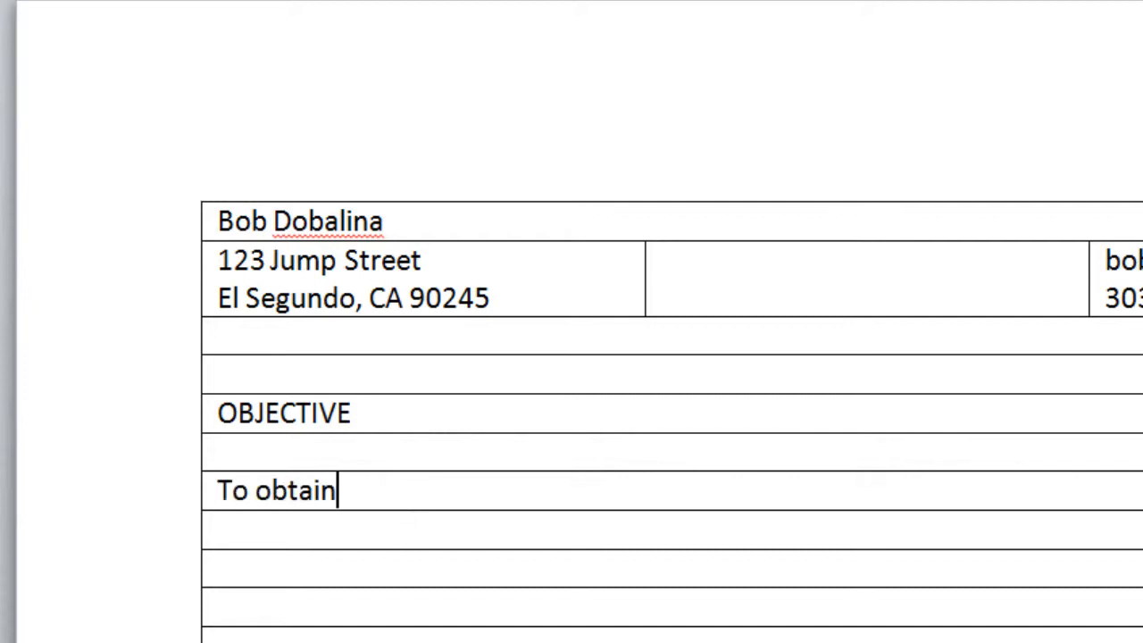
pyautogui.write('admission to Metro State University in order to pursue a world-class Business')
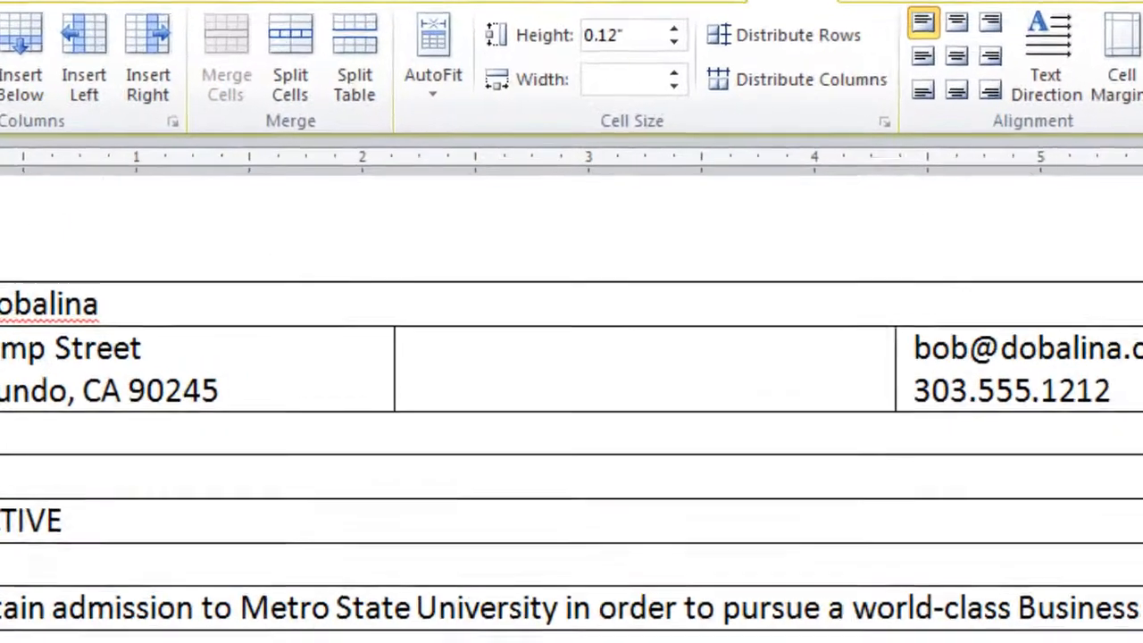
pyautogui.rightClick(419, 497)
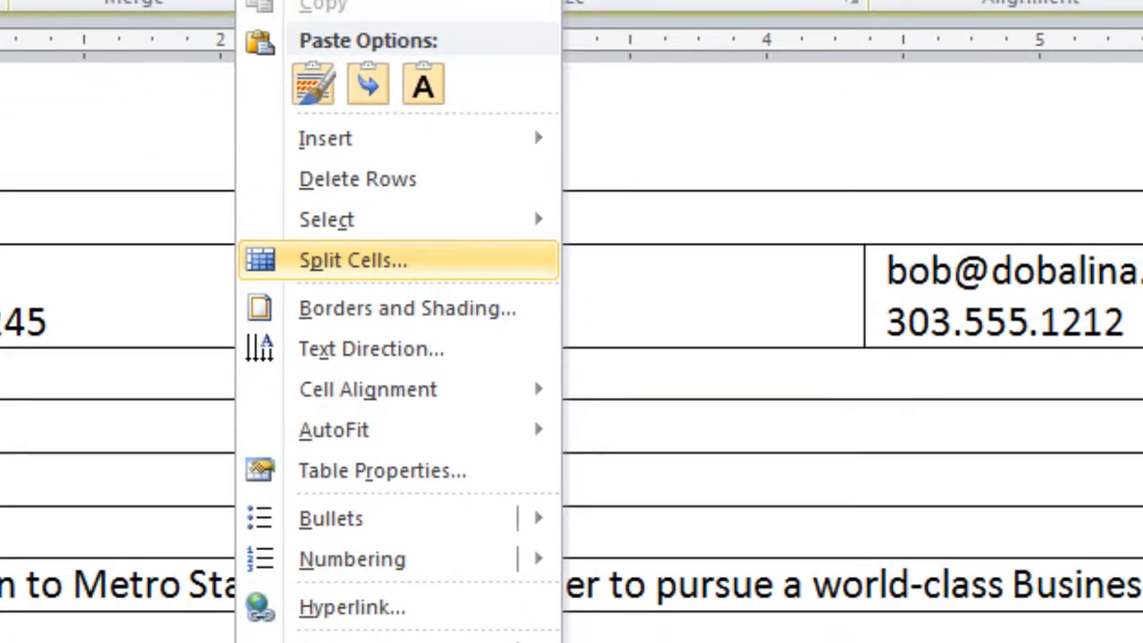
pyautogui.click(445, 380)
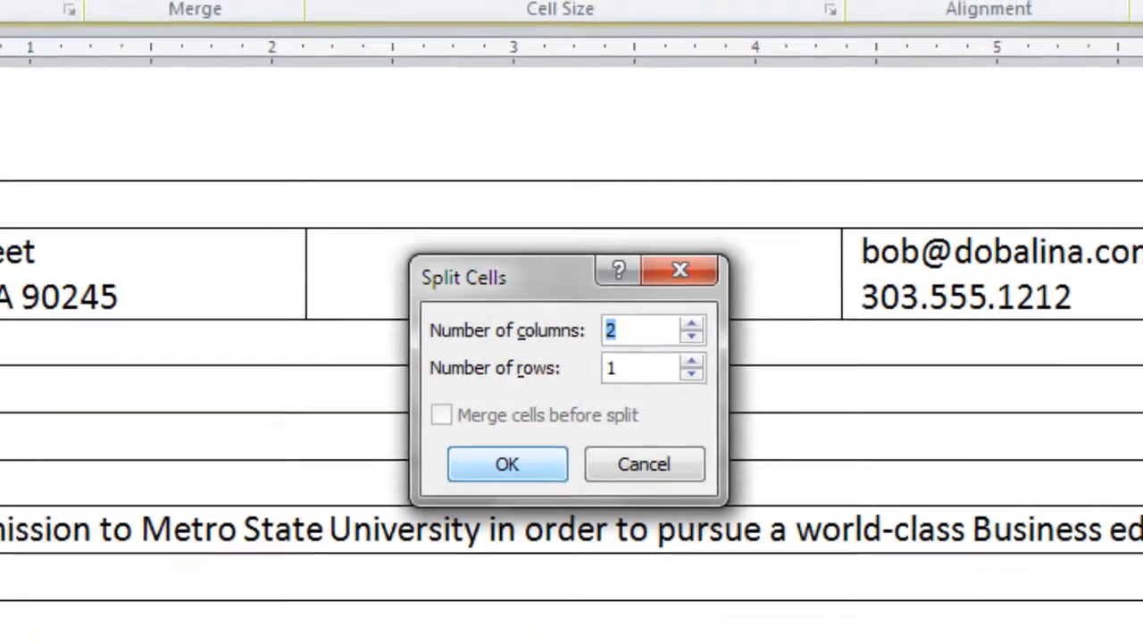
pyautogui.press('Return')
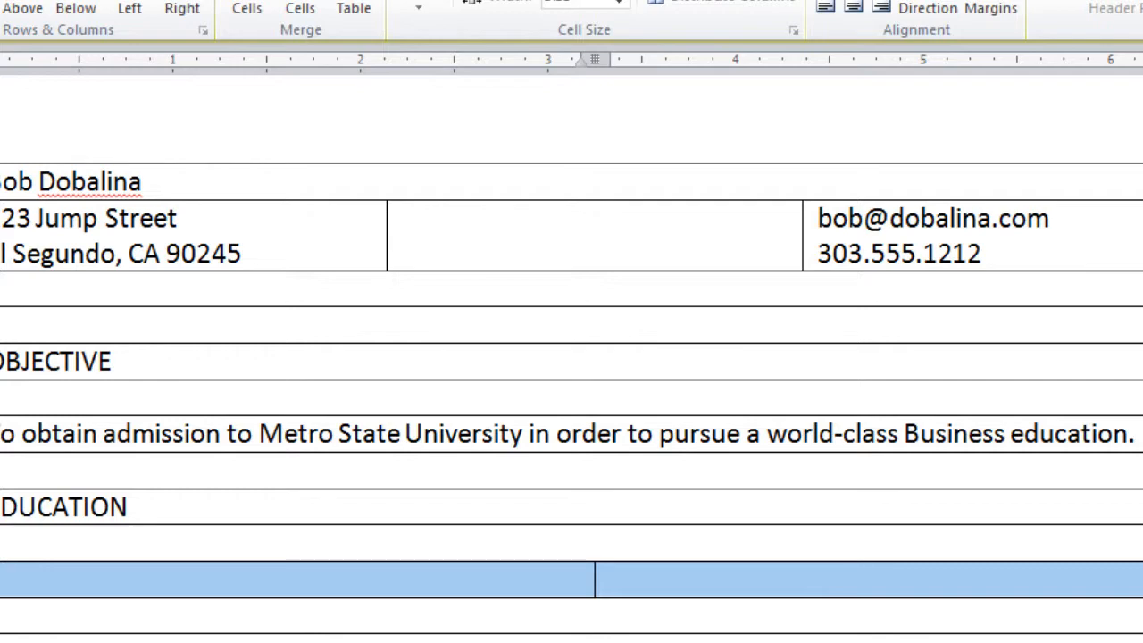
pyautogui.moveTo(594, 59)
pyautogui.mouseDown()
pyautogui.moveTo(950, 59)
pyautogui.moveTo(934, 59)
pyautogui.mouseUp()
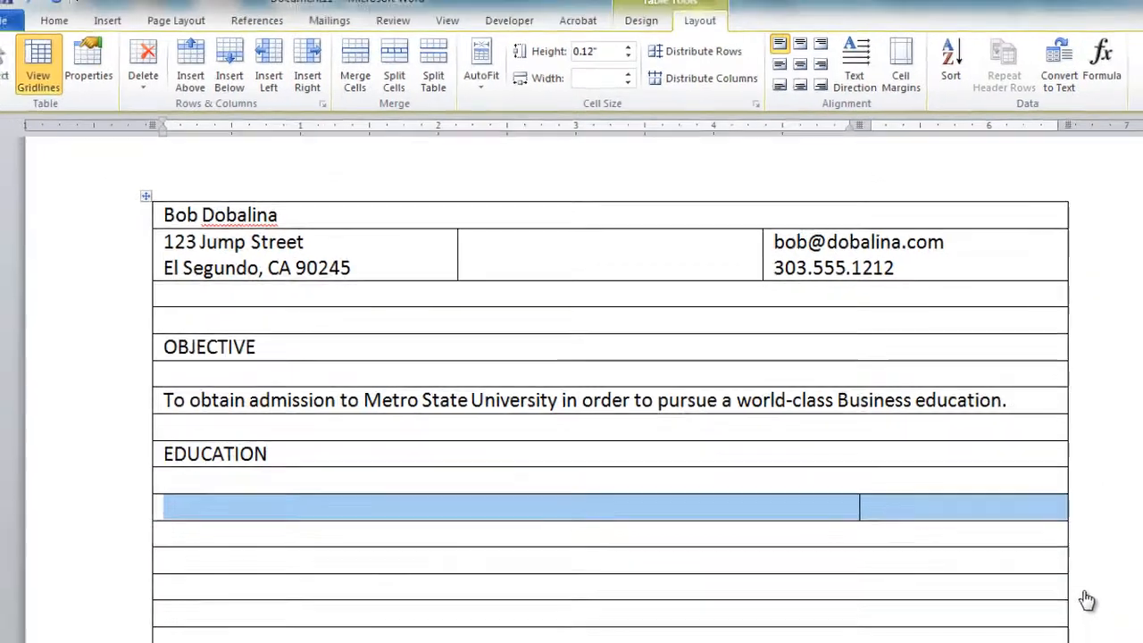
# Enter 'El Segundo High School, El Segundo, CA' dated '2011 - Present', then 'High School Diploma' and the pasted education lines
pyautogui.click(68, 548)
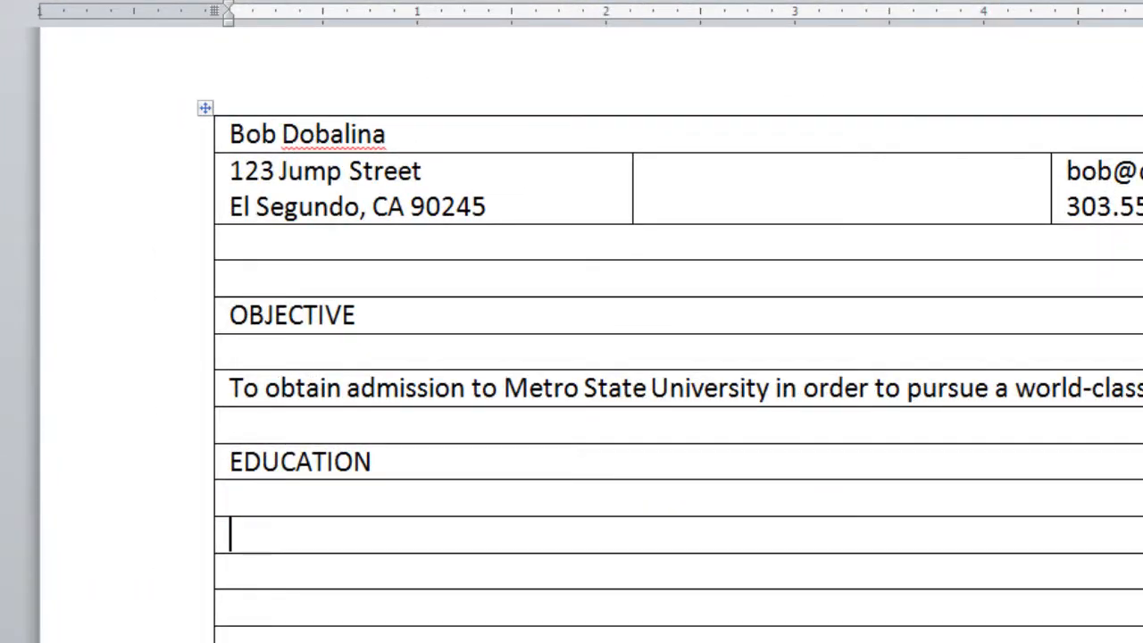
pyautogui.write('El S')
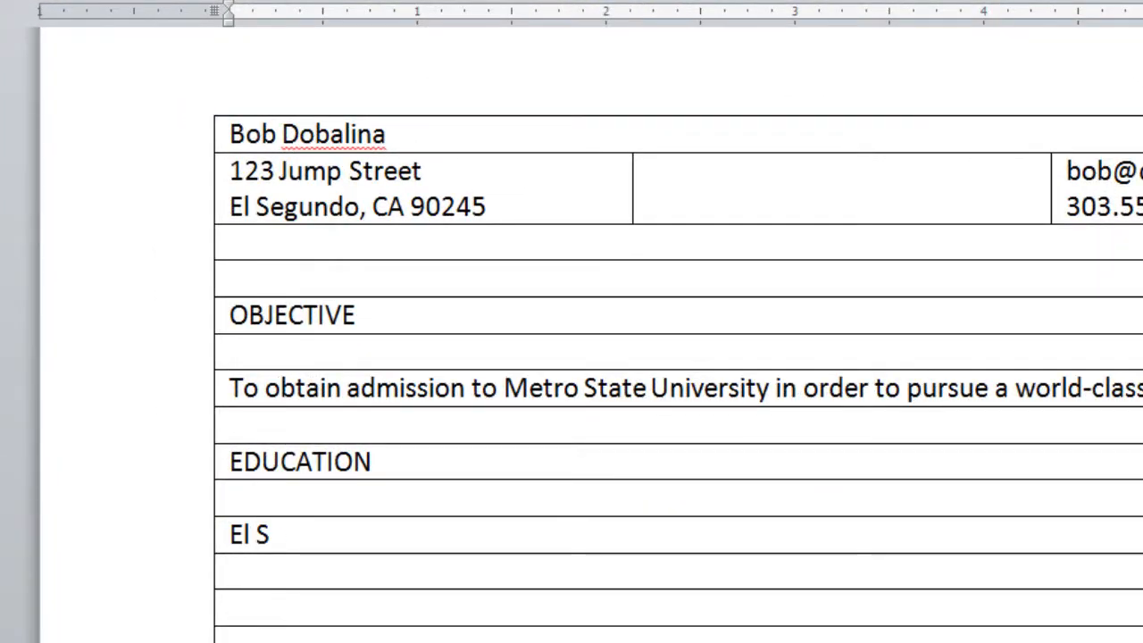
pyautogui.write('egundo ')
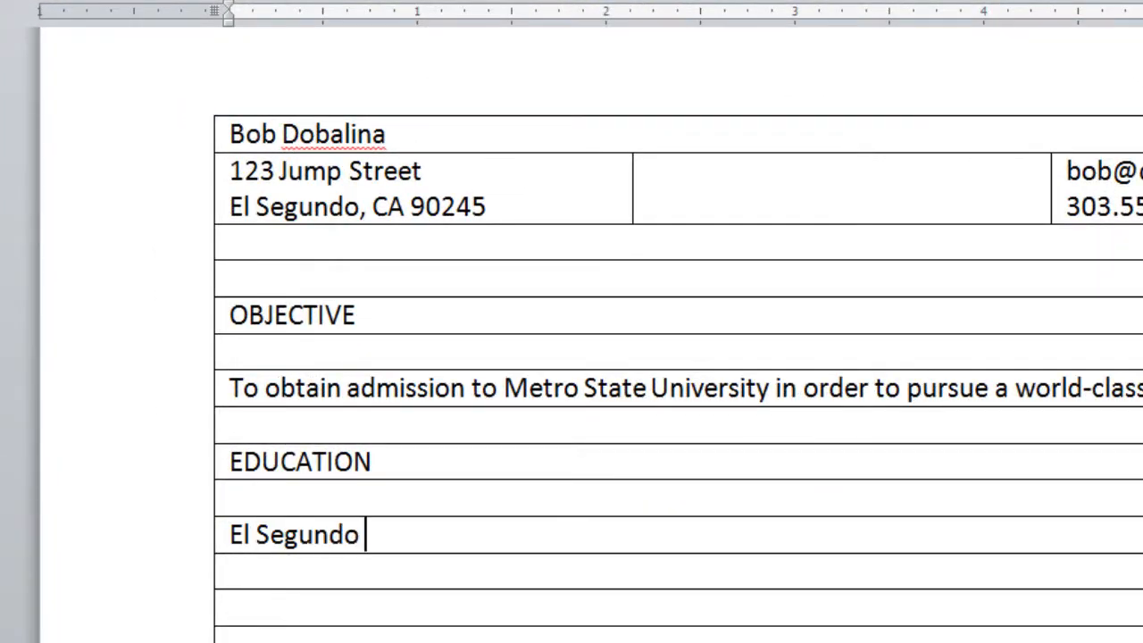
pyautogui.write('High Sch')
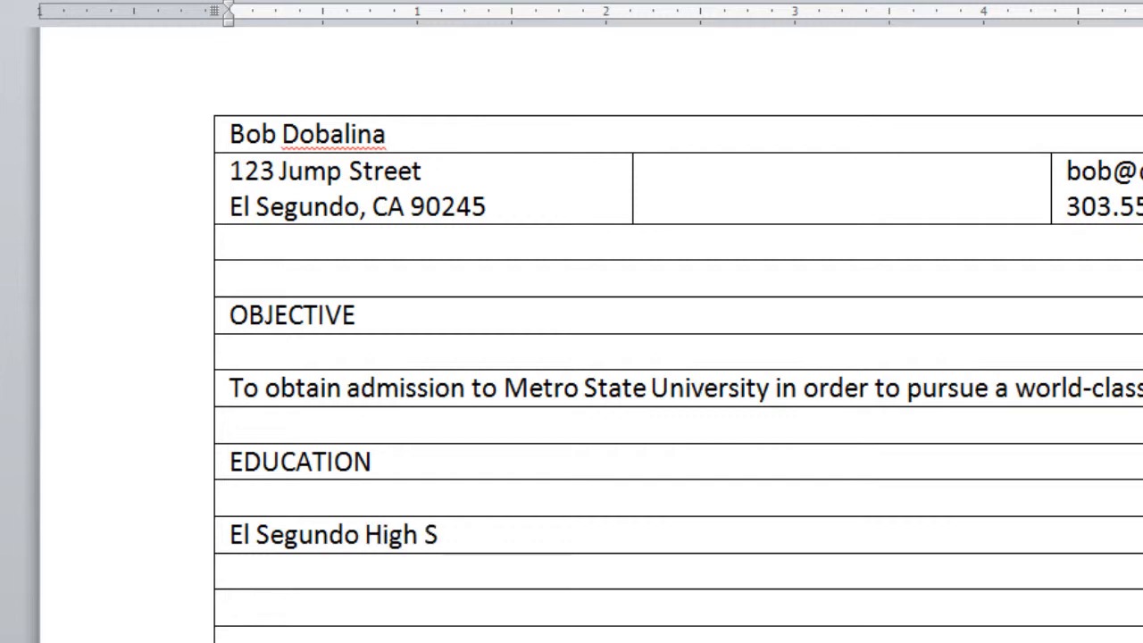
pyautogui.write('o')
pyautogui.write('ol,')
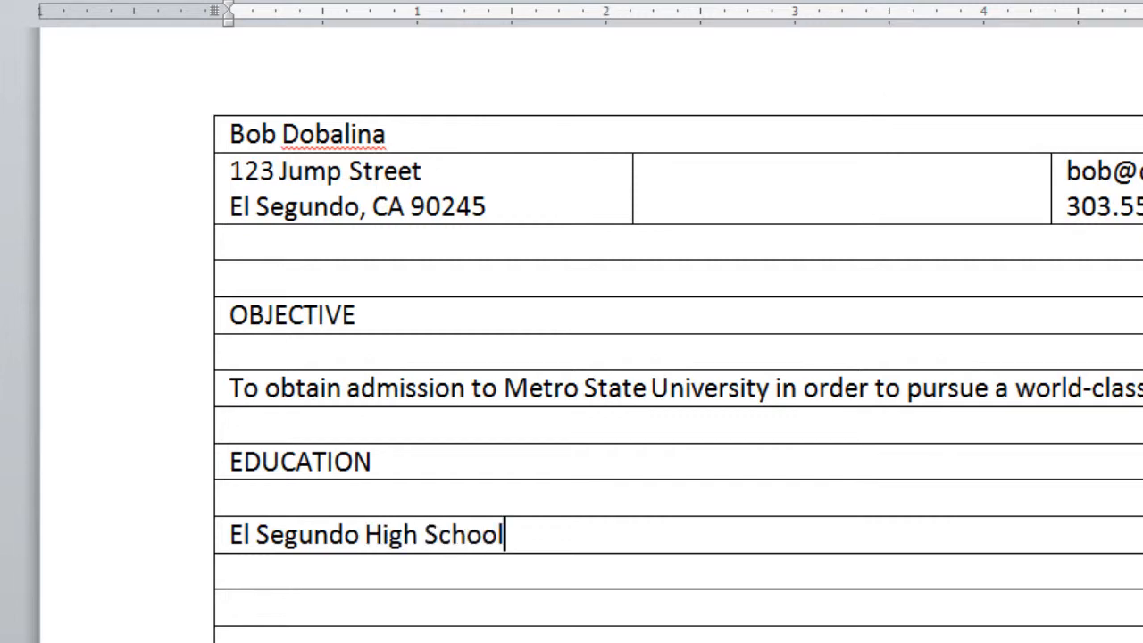
pyautogui.write(' El Segundo, CA')
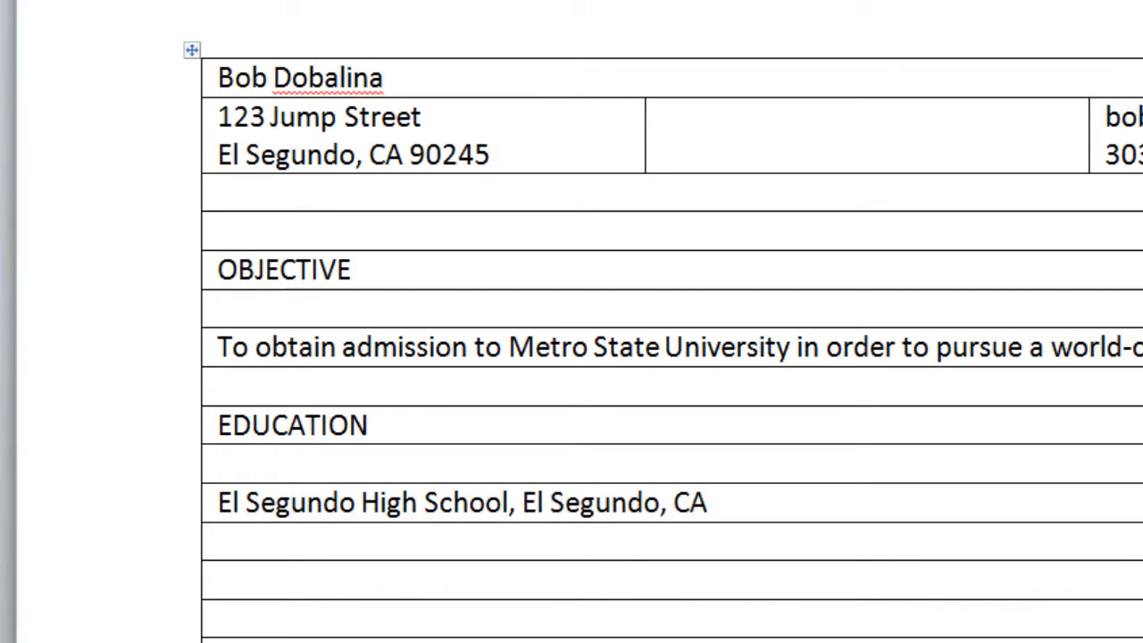
pyautogui.press('Tab')
pyautogui.write('2011')
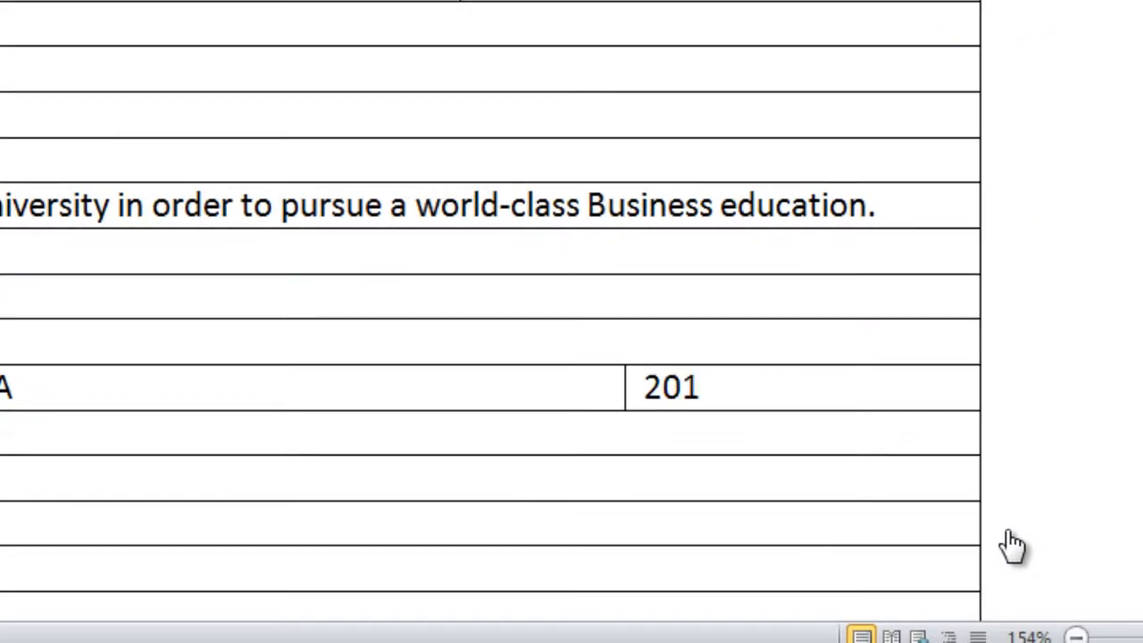
pyautogui.write(' - Presen')
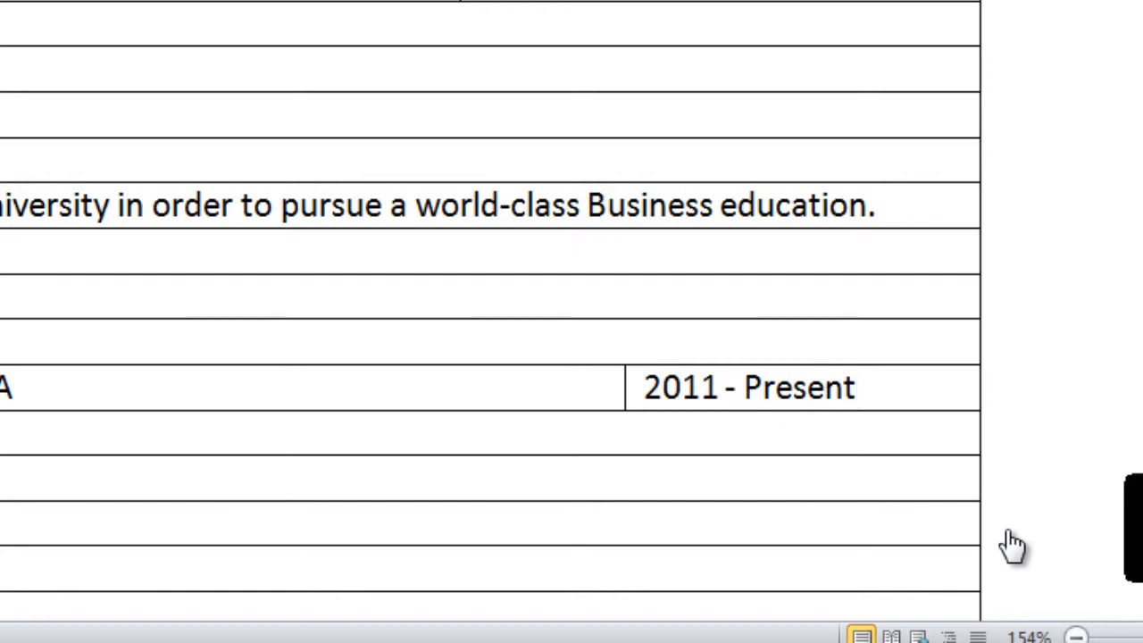
pyautogui.write('t')
pyautogui.press('Tab')
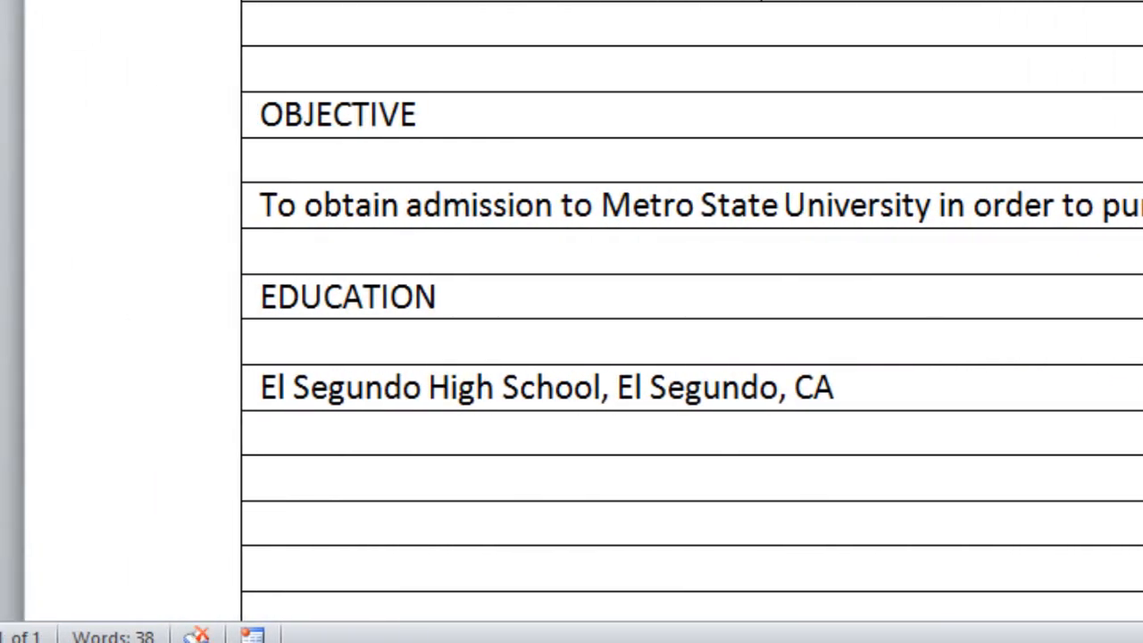
pyautogui.write('High ')
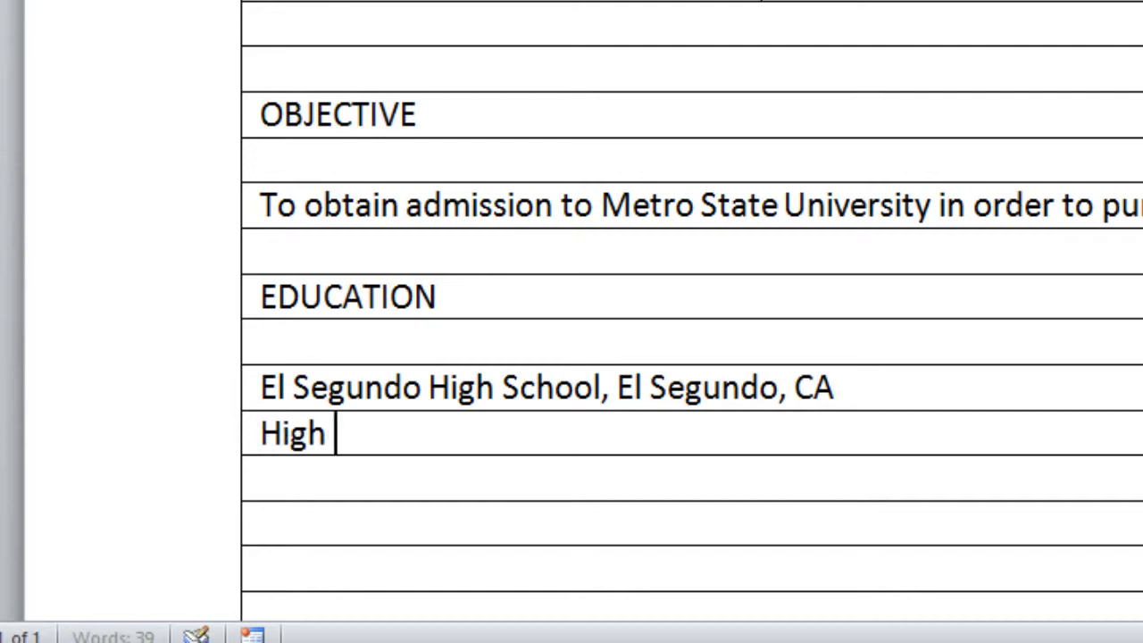
pyautogui.write('School ')
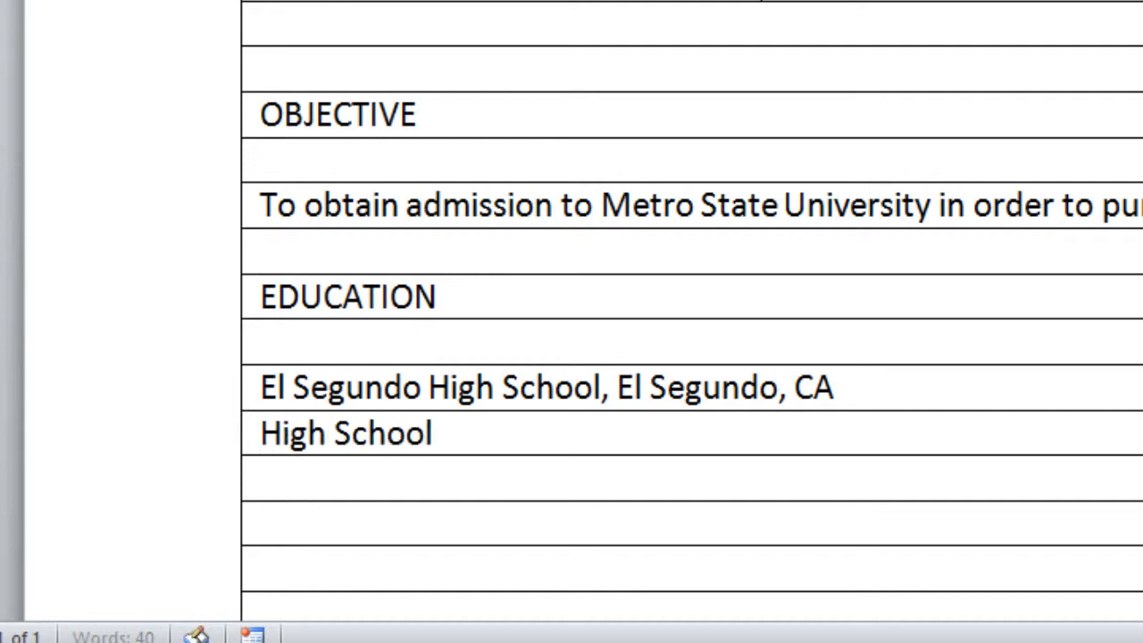
pyautogui.write('Diplo')
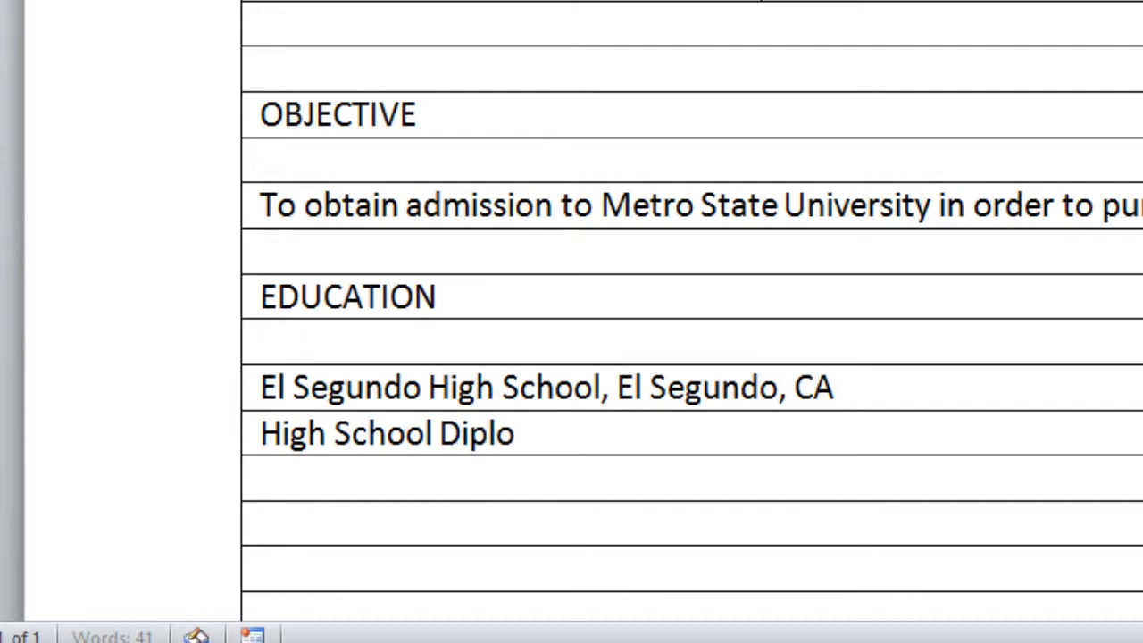
pyautogui.write('ma')
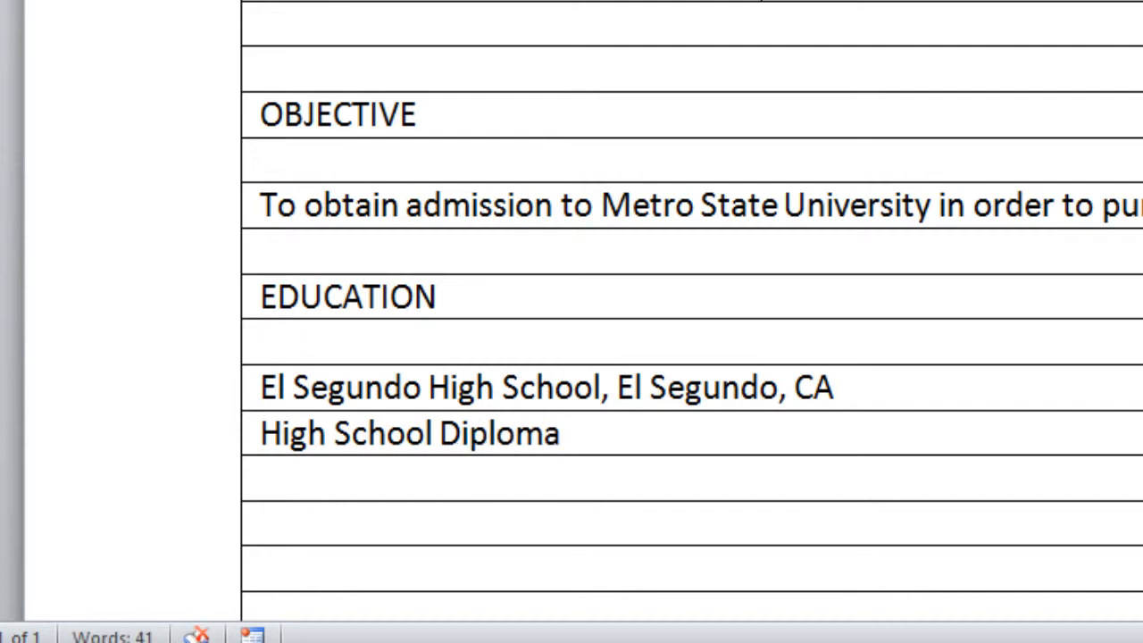
pyautogui.write(', expected May 2015 Cumulative GPA: 2.8 Extracurricular Activities: Asian Club')
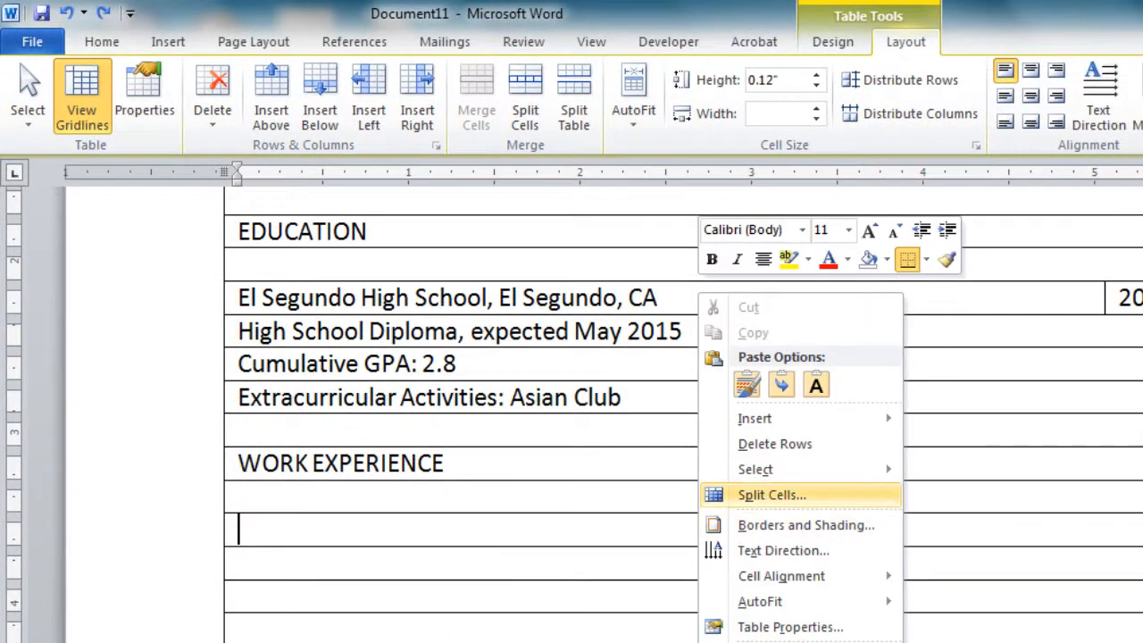
# Split the row under WORK EXPERIENCE into two cells, aligning the divider with the date column
pyautogui.click(771, 495)
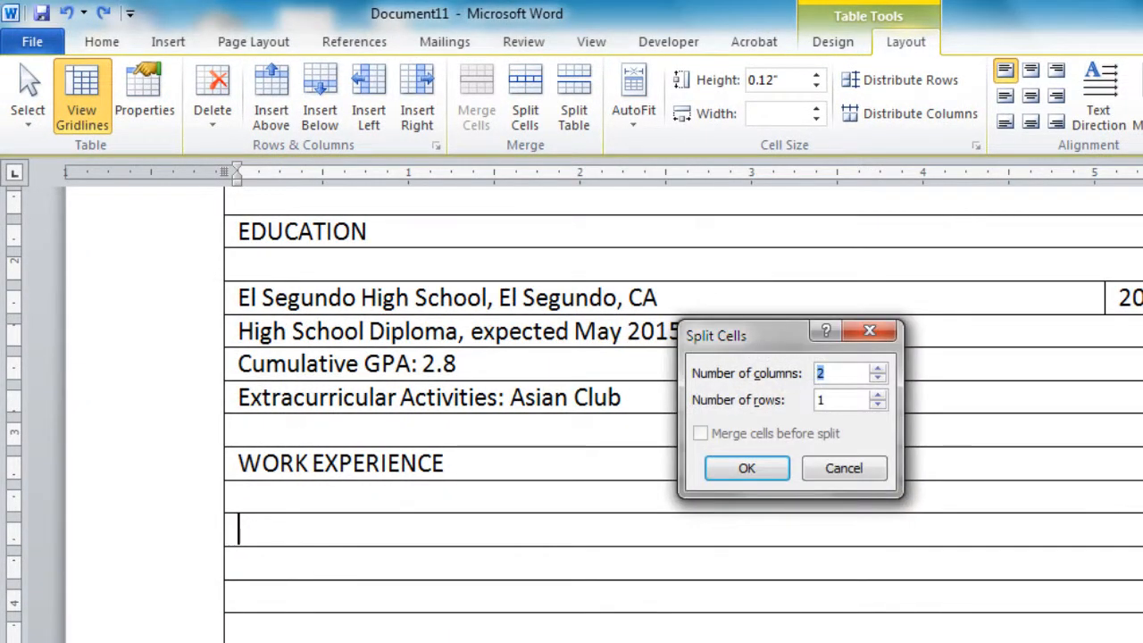
pyautogui.click(744, 467)
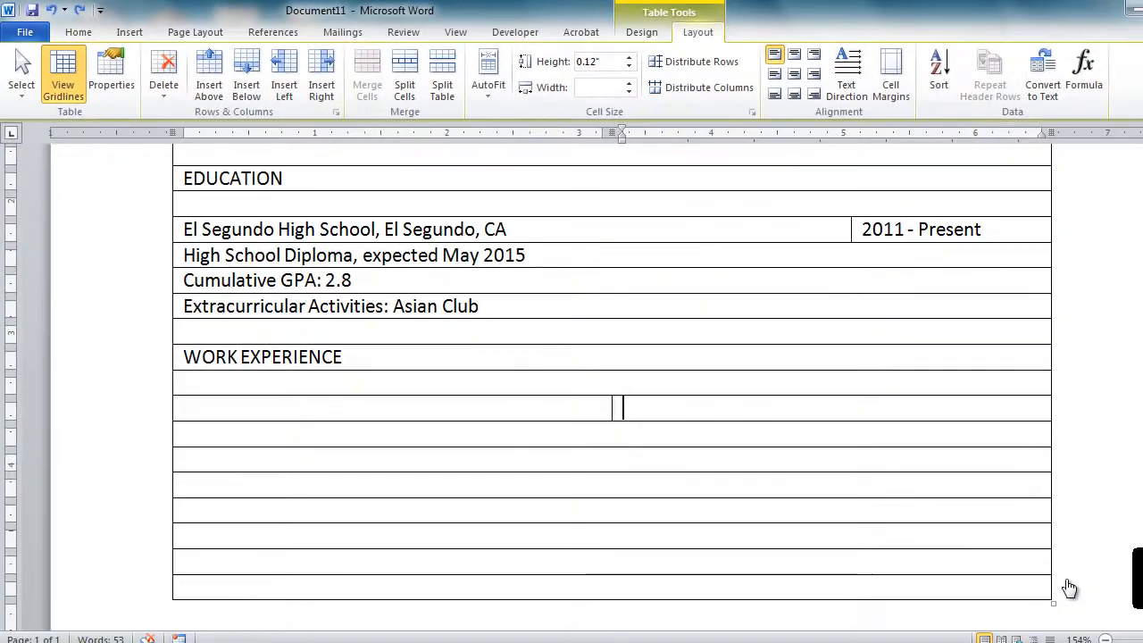
pyautogui.moveTo(763, 509); pyautogui.dragTo(897, 508)
pyautogui.moveTo(718, 408); pyautogui.dragTo(852, 408)
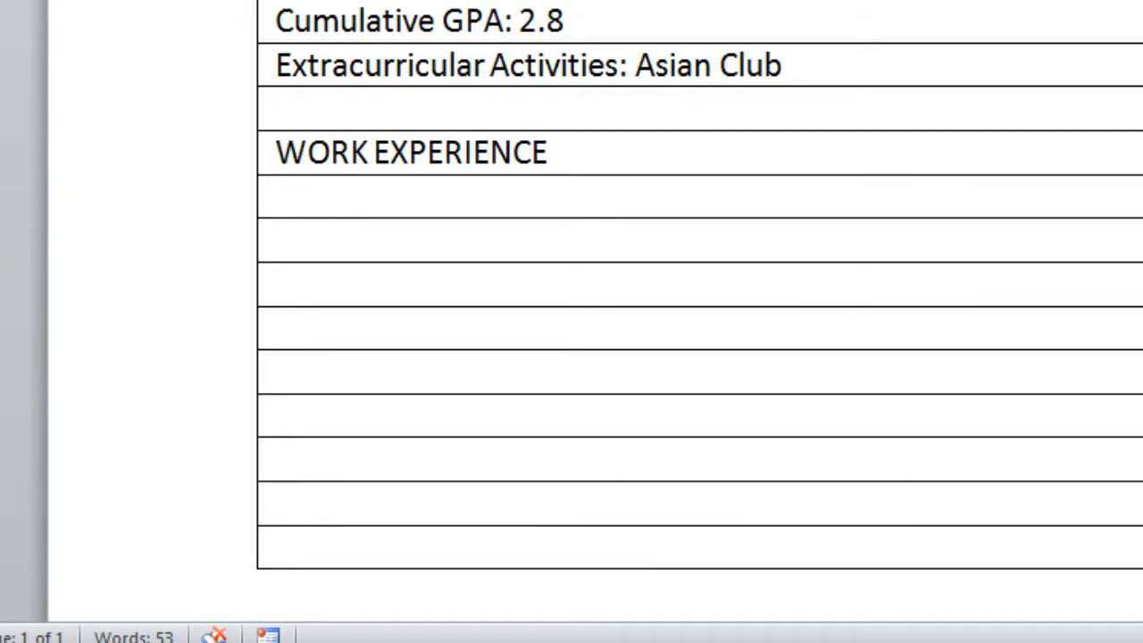
# Enter 'King Soopers, El Segundo, CA' with the dates 'July 2011 - Present'
pyautogui.write('King So')
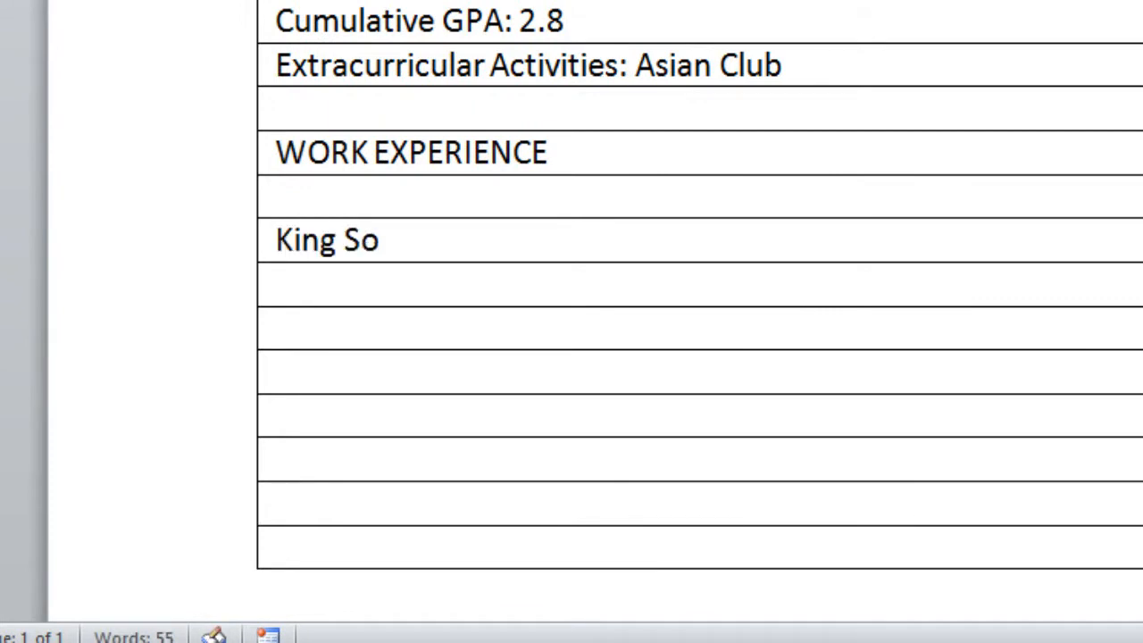
pyautogui.write('opers,')
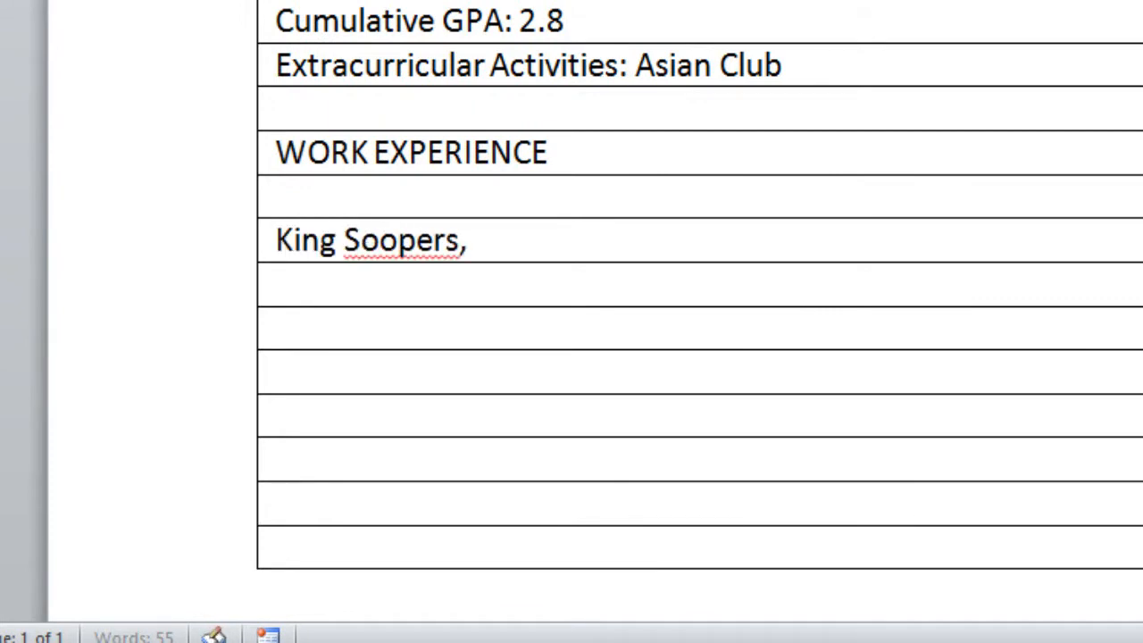
pyautogui.write(' El S')
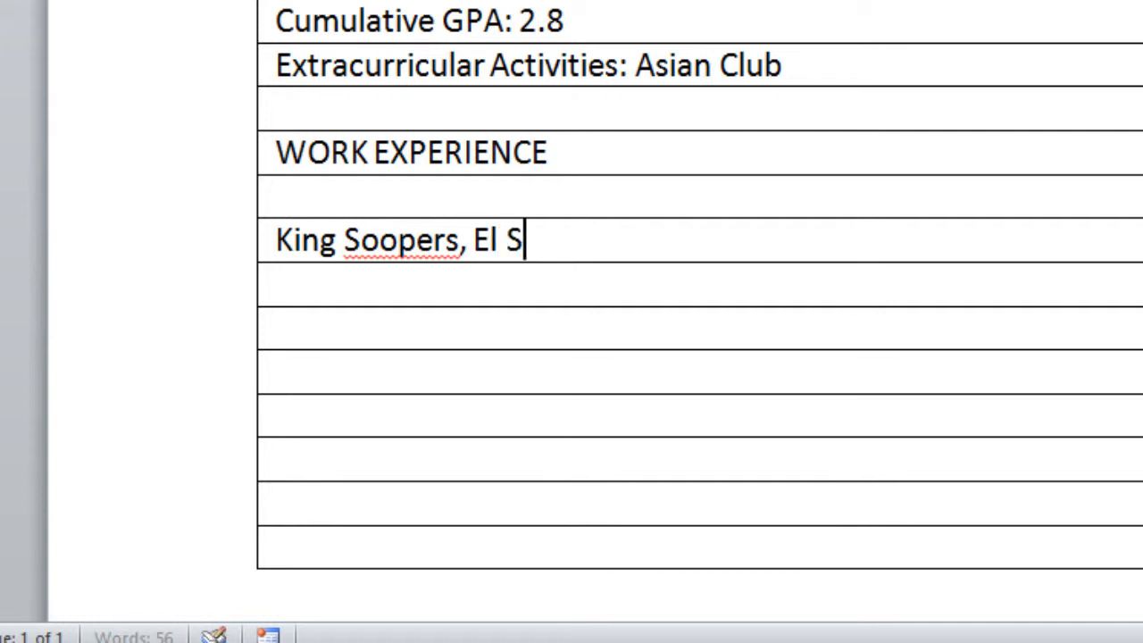
pyautogui.write('egundo, C')
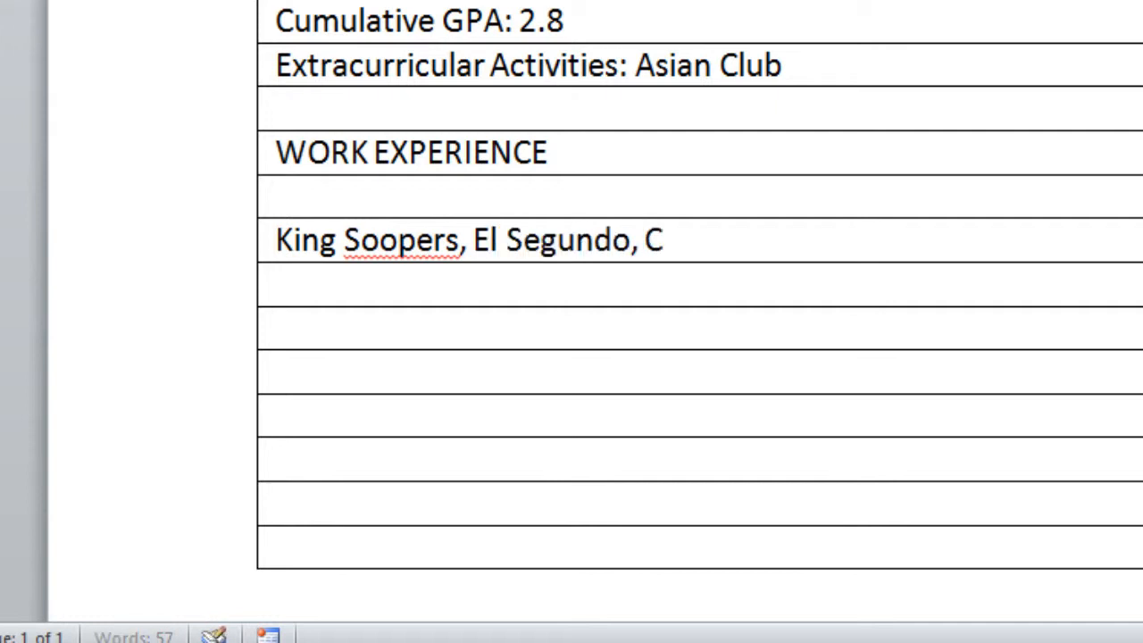
pyautogui.write('A')
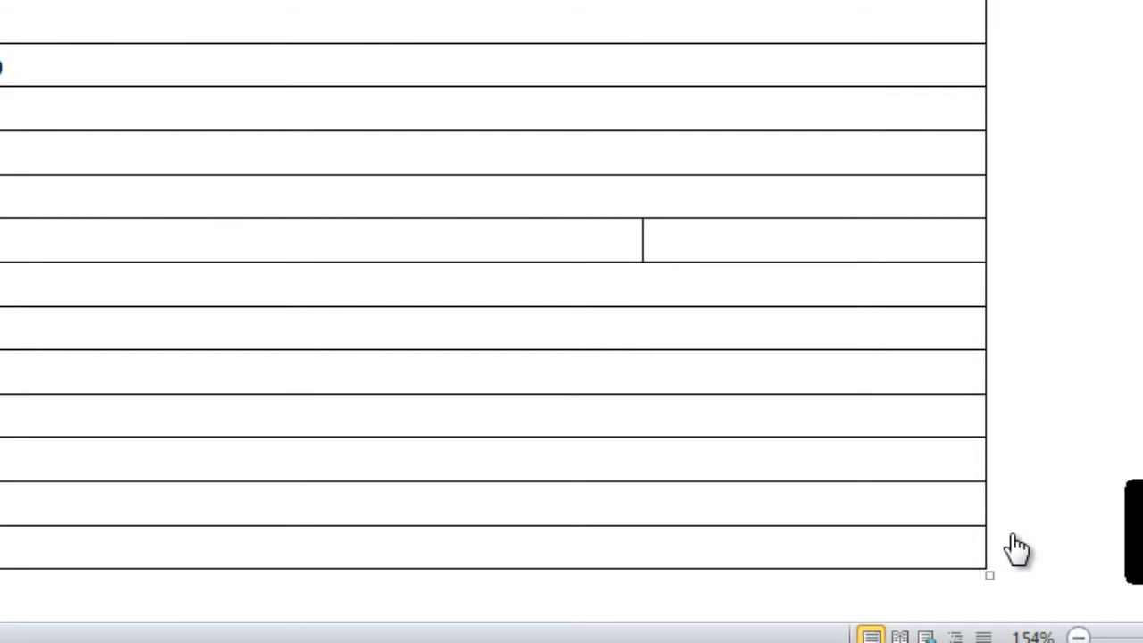
pyautogui.press('Tab')
pyautogui.write('July 20')
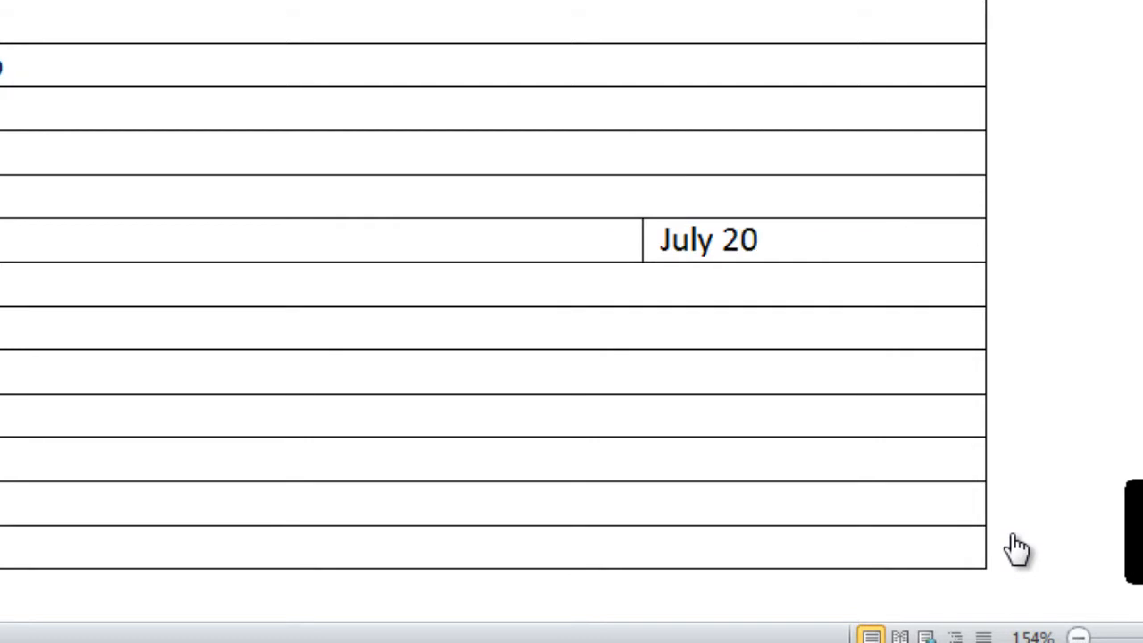
pyautogui.write('11 - Present')
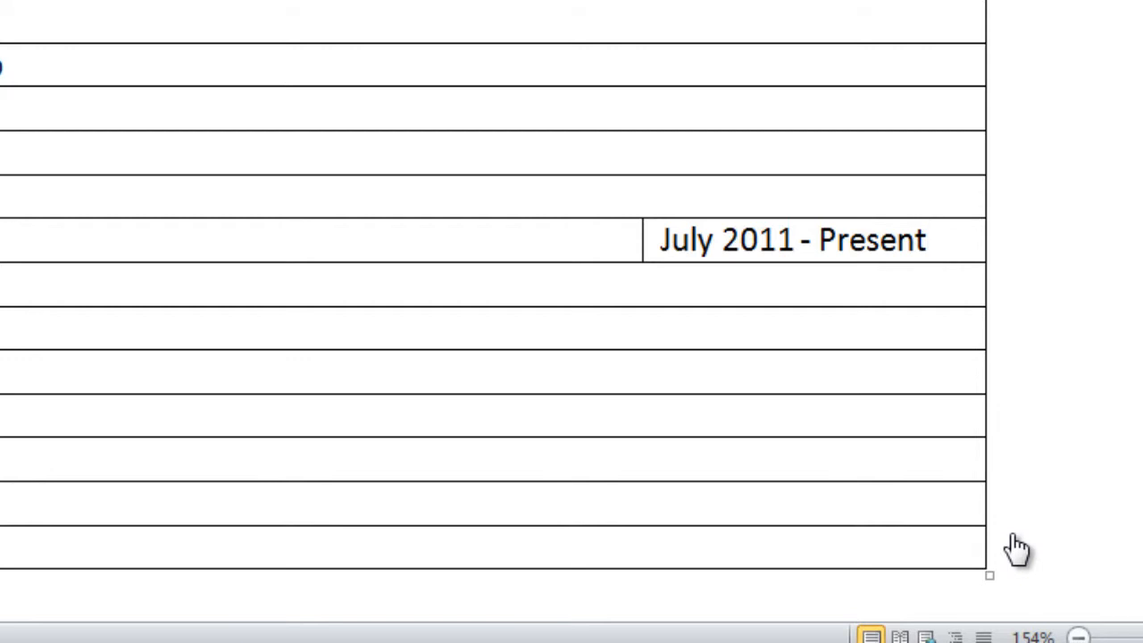
pyautogui.write('C')
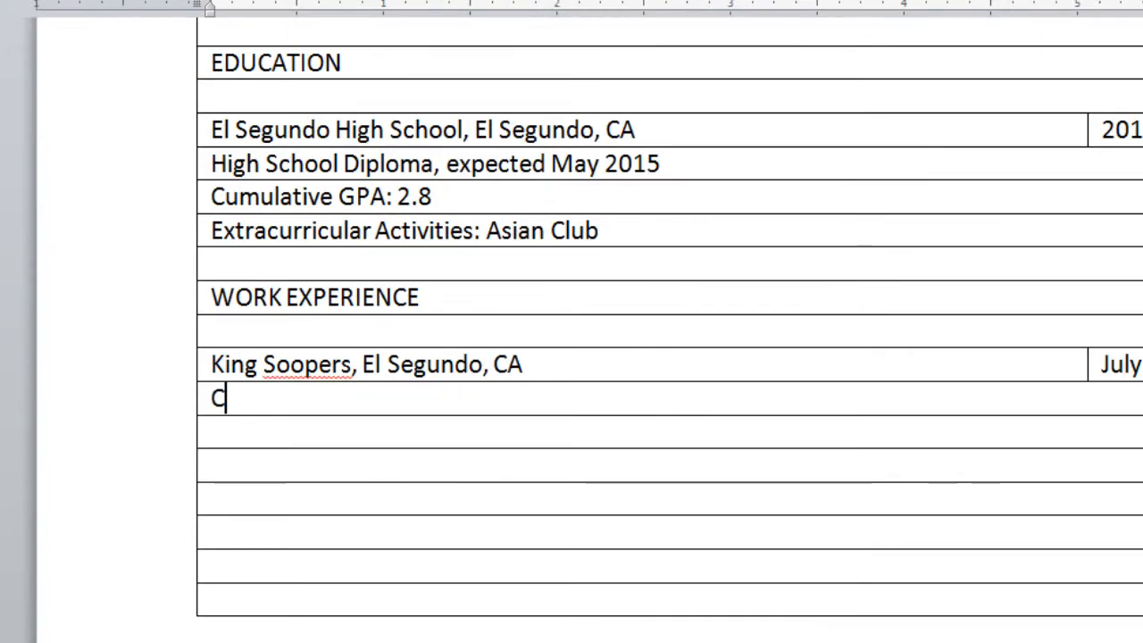
pyautogui.write('ashi')
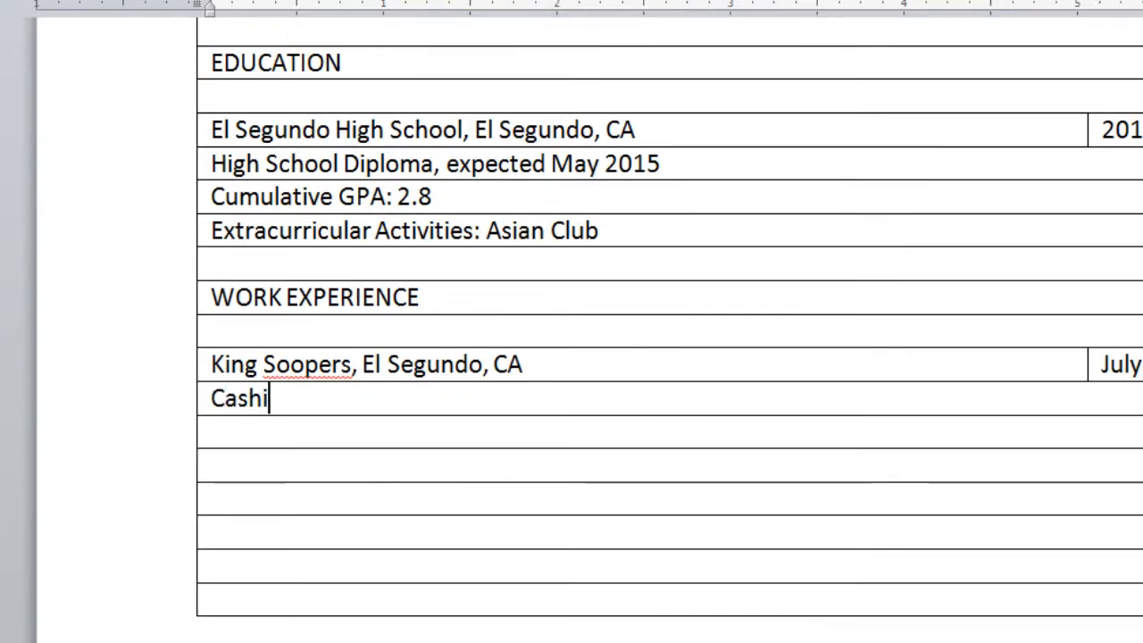
pyautogui.write('er')
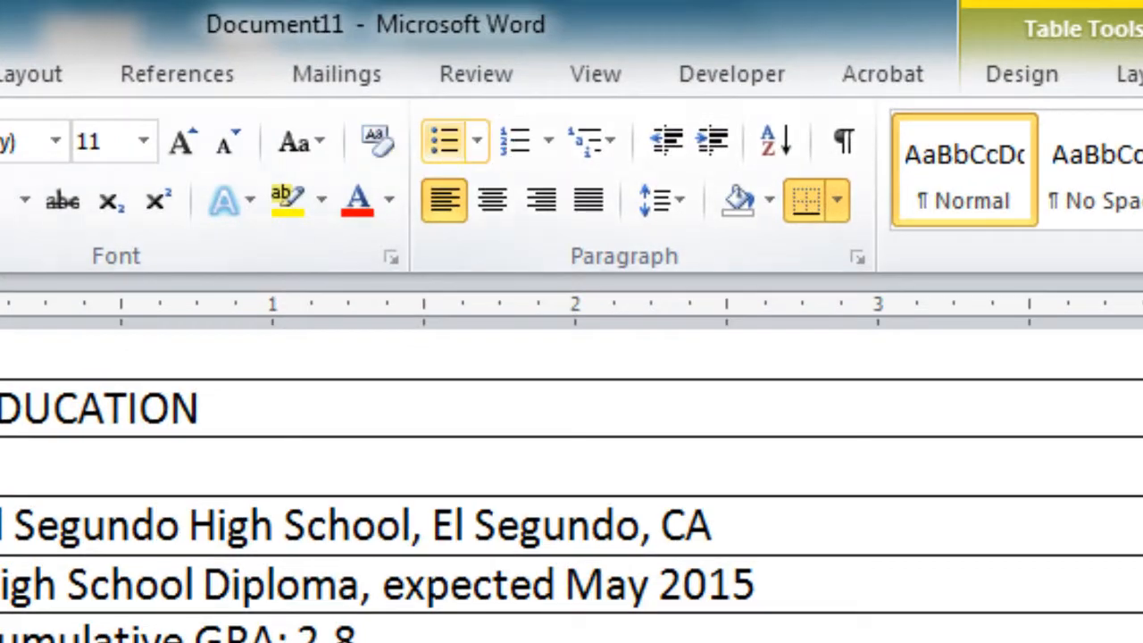
# Bullet the four Cashier duties, starting with guest transactions, and add the COMMUNITY SERVICE heading
pyautogui.click(442, 140)
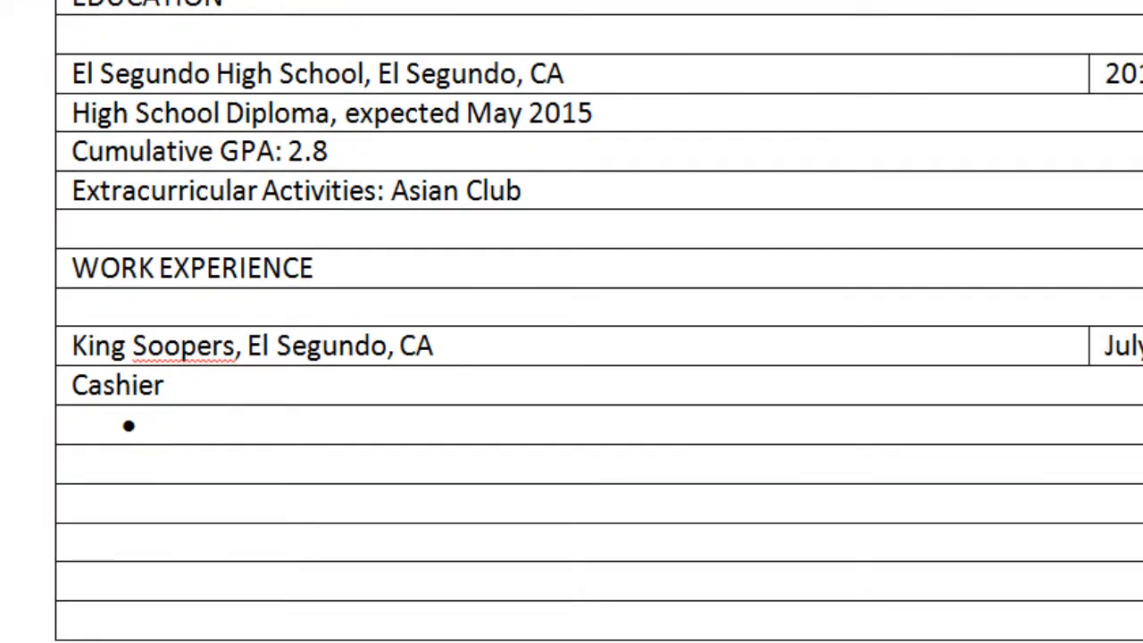
pyautogui.write('Complete')
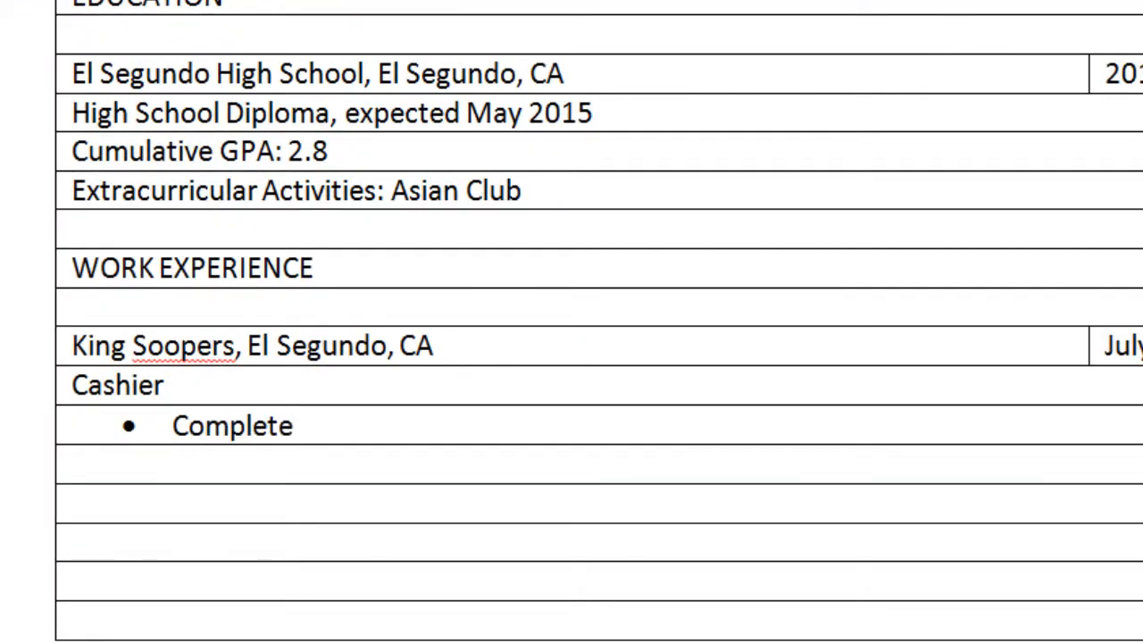
pyautogui.write(' guest tr')
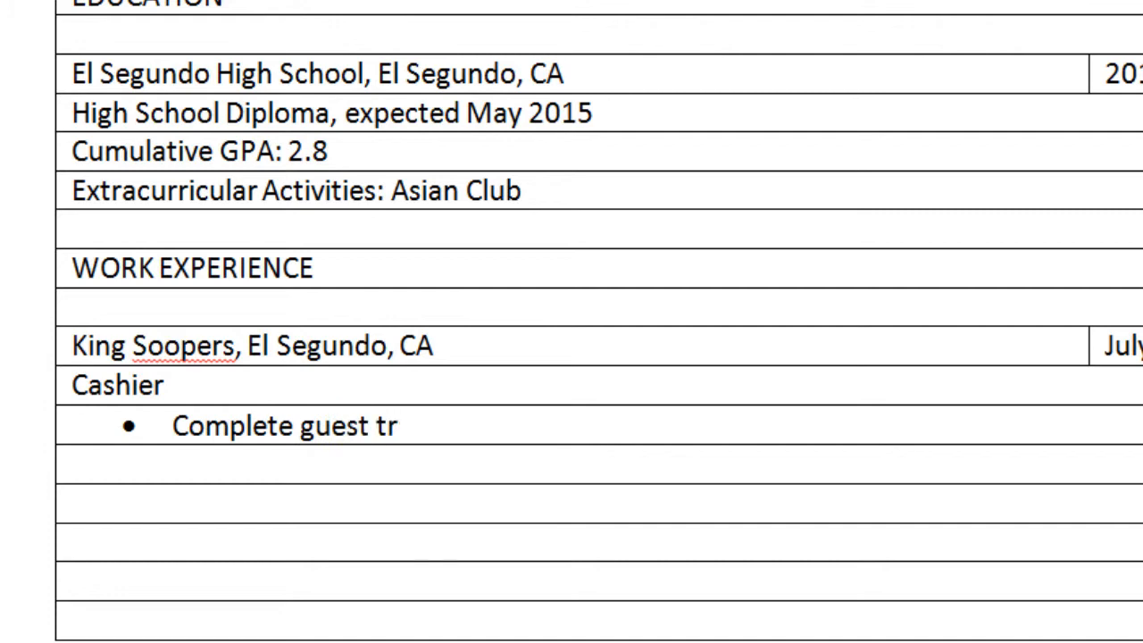
pyautogui.write('ansactio')
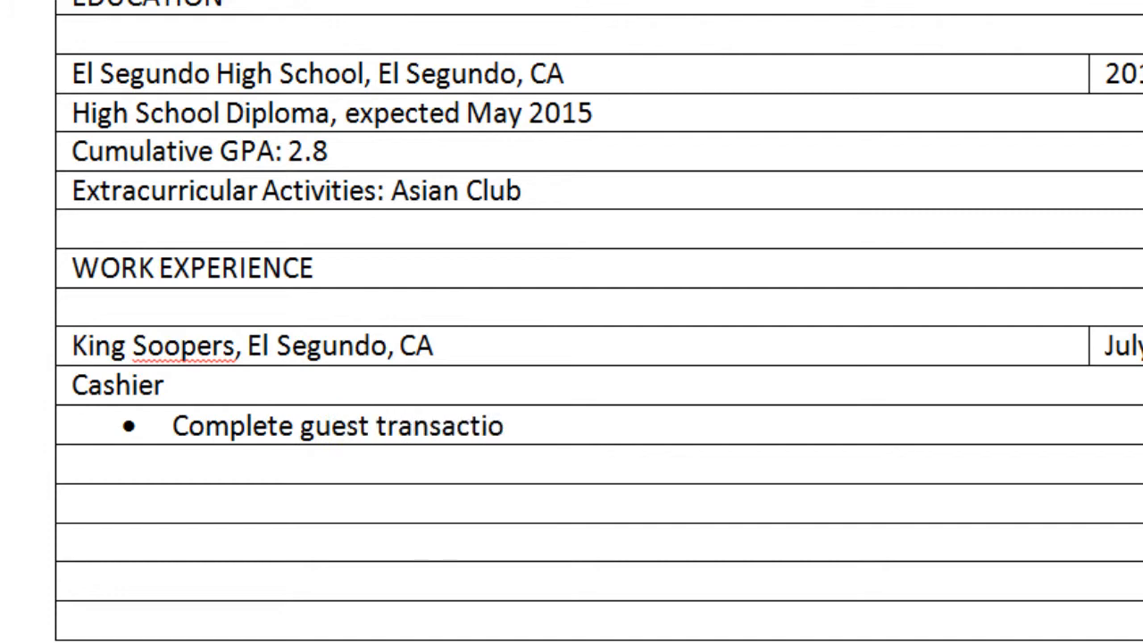
pyautogui.write('ns using s')
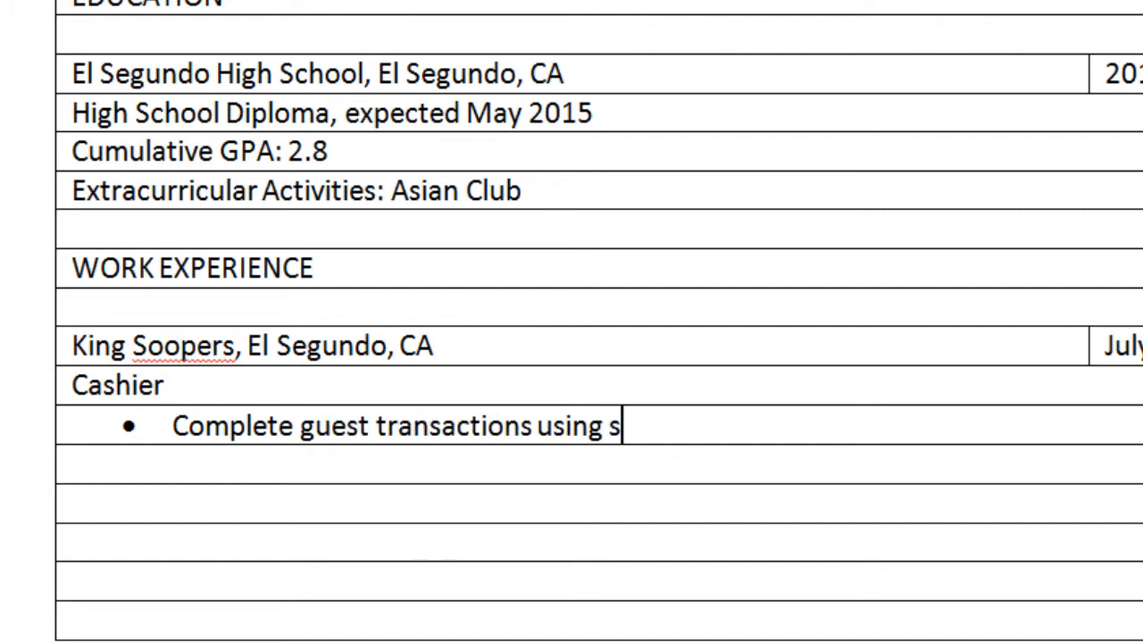
pyautogui.write('canner and')
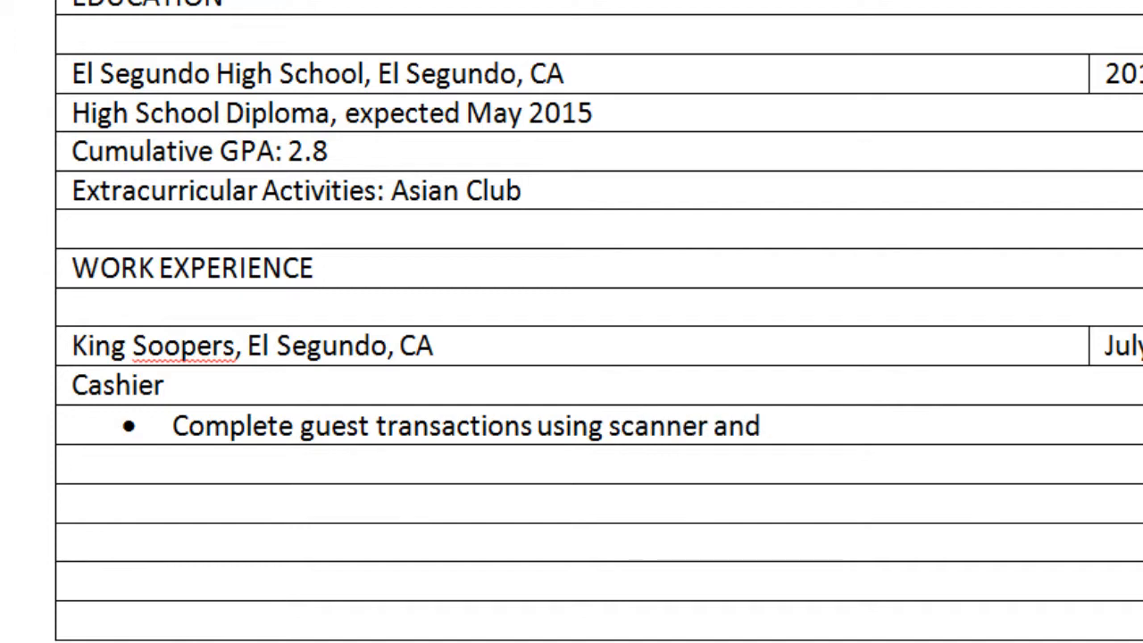
pyautogui.write(' auto')
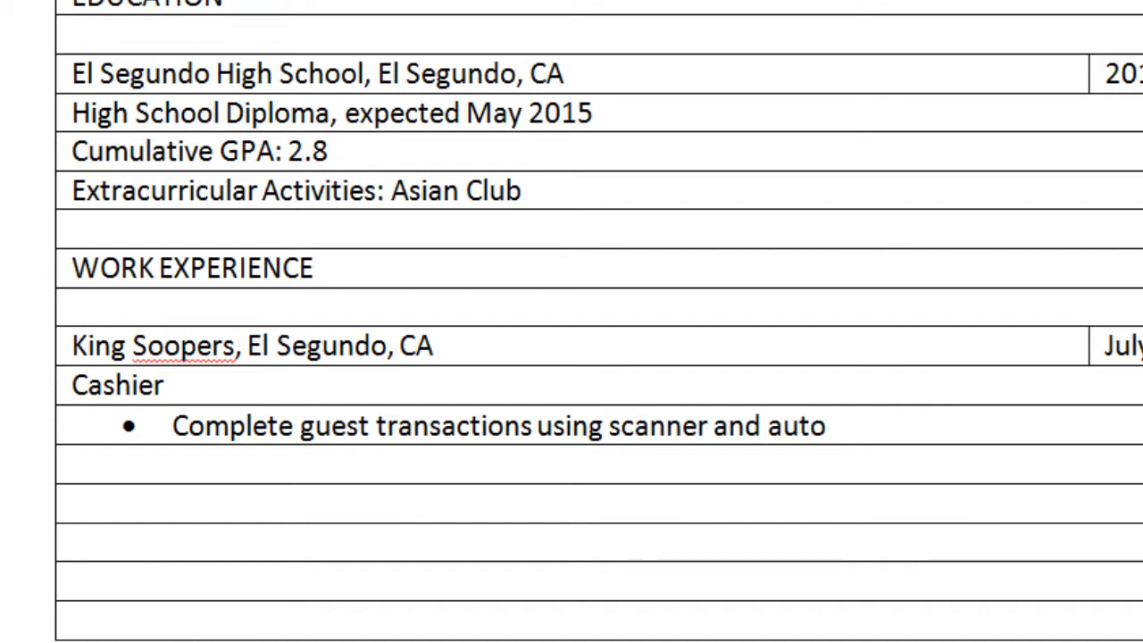
pyautogui.write('mated cash reg')
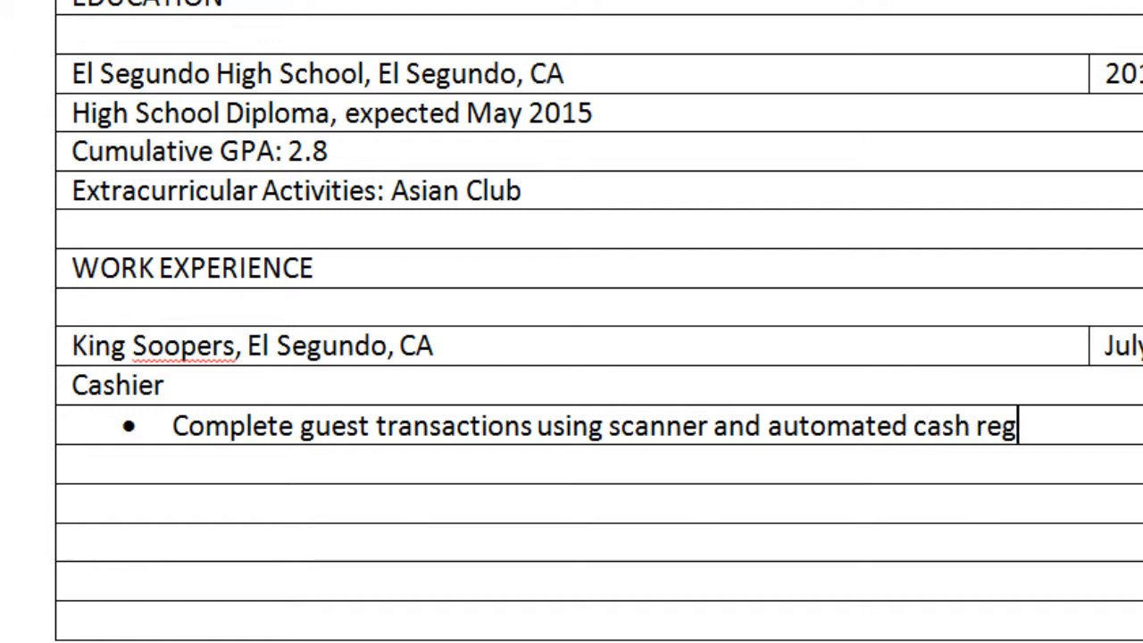
pyautogui.write('ister')
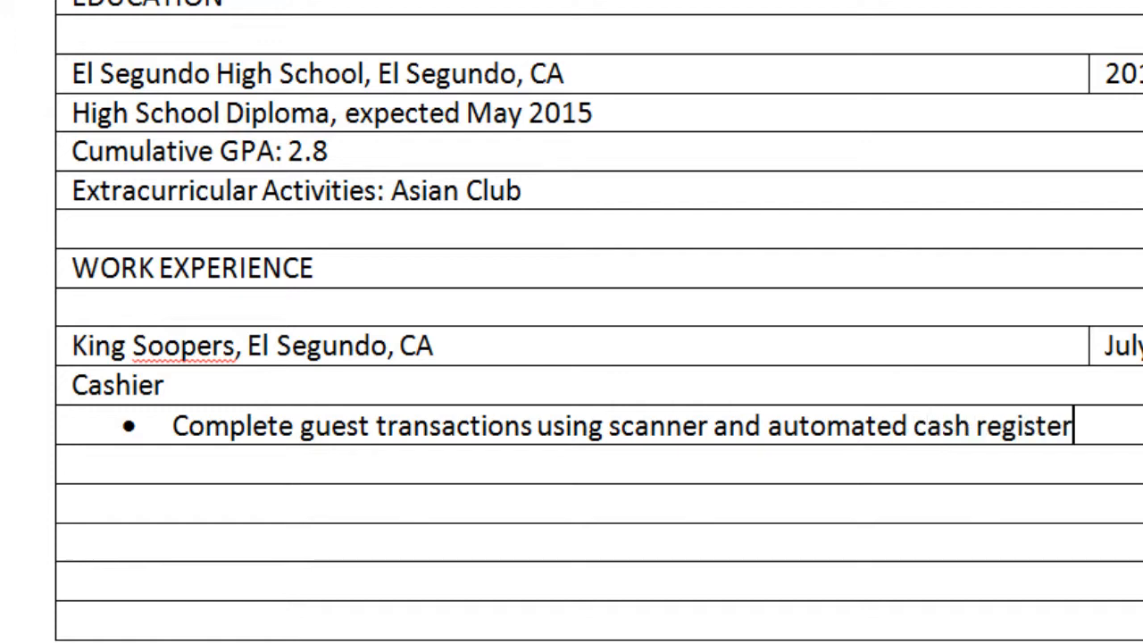
pyautogui.press('Return')
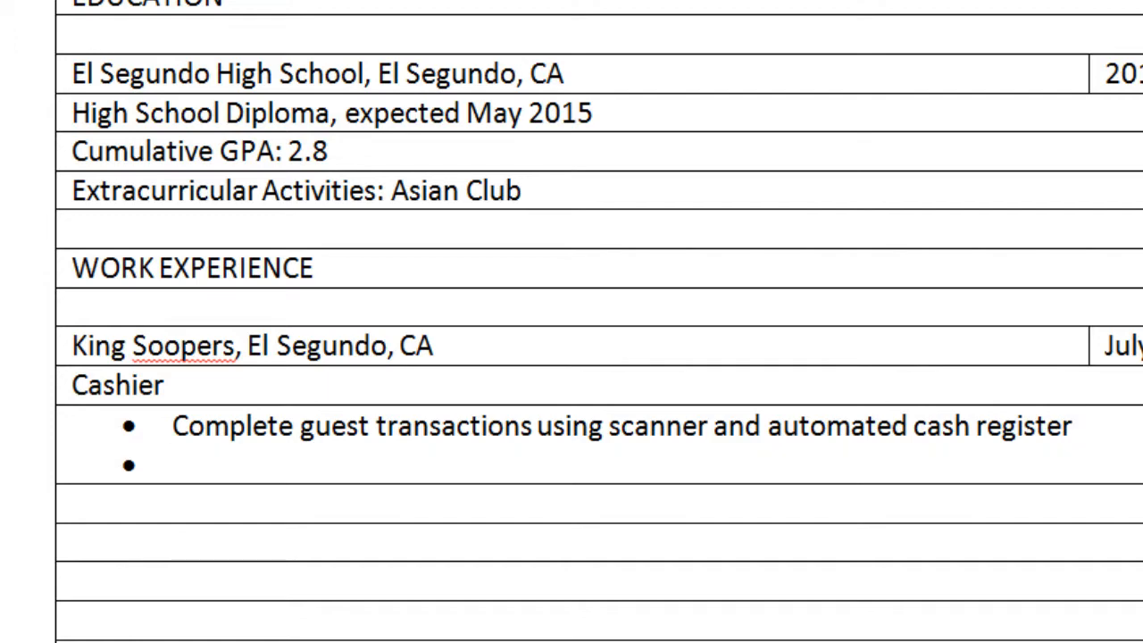
pyautogui.write('Handle guest returns and exchanges Help customers sign up for King Soopers Card Advertise in-store promotions')
pyautogui.click(73, 621)
pyautogui.write('C')
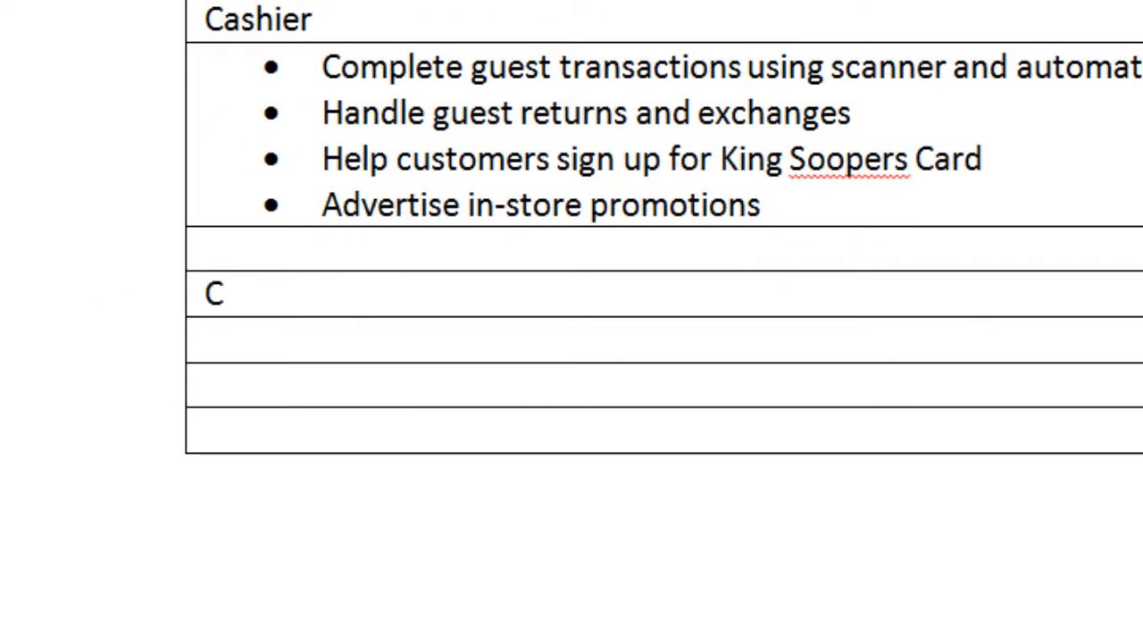
pyautogui.write('OMMUNIT')
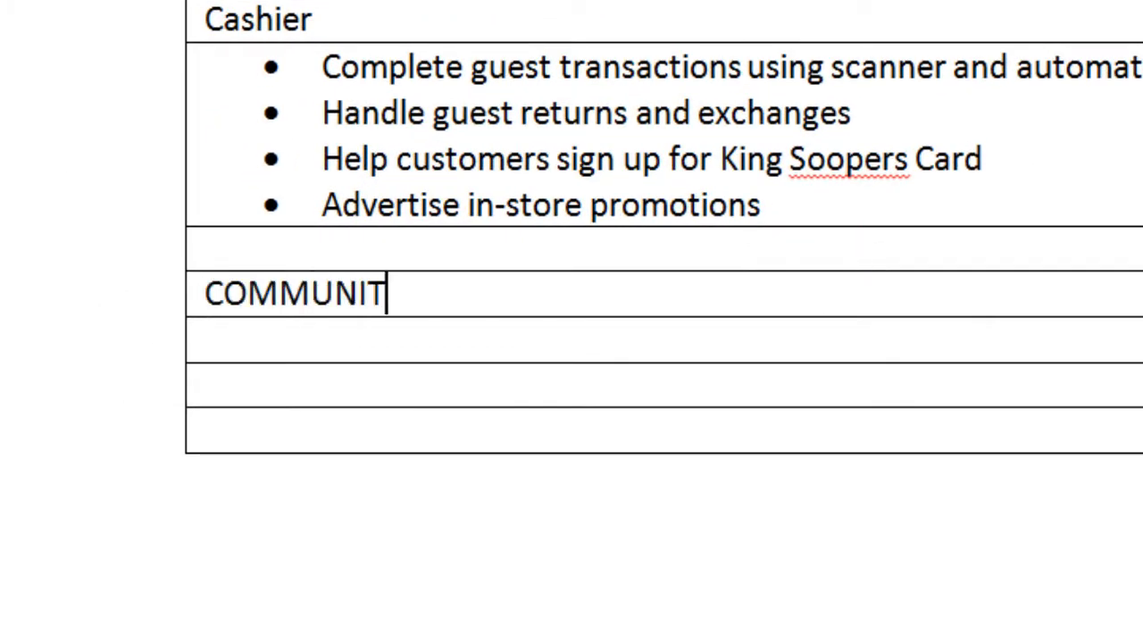
pyautogui.write('Y SERV')
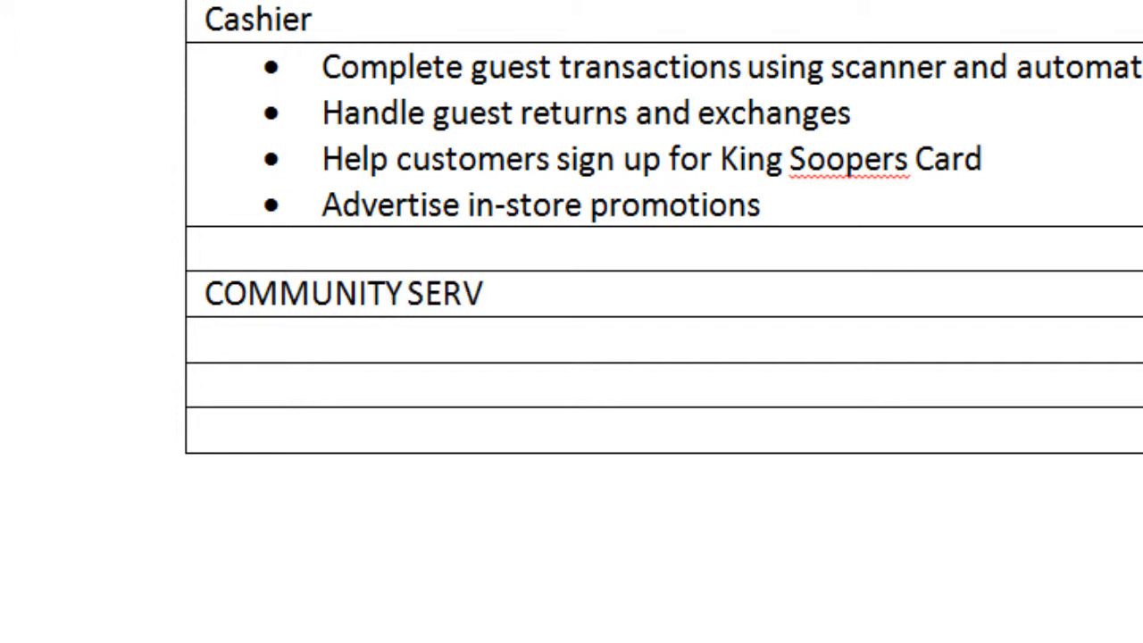
pyautogui.write('ICE')
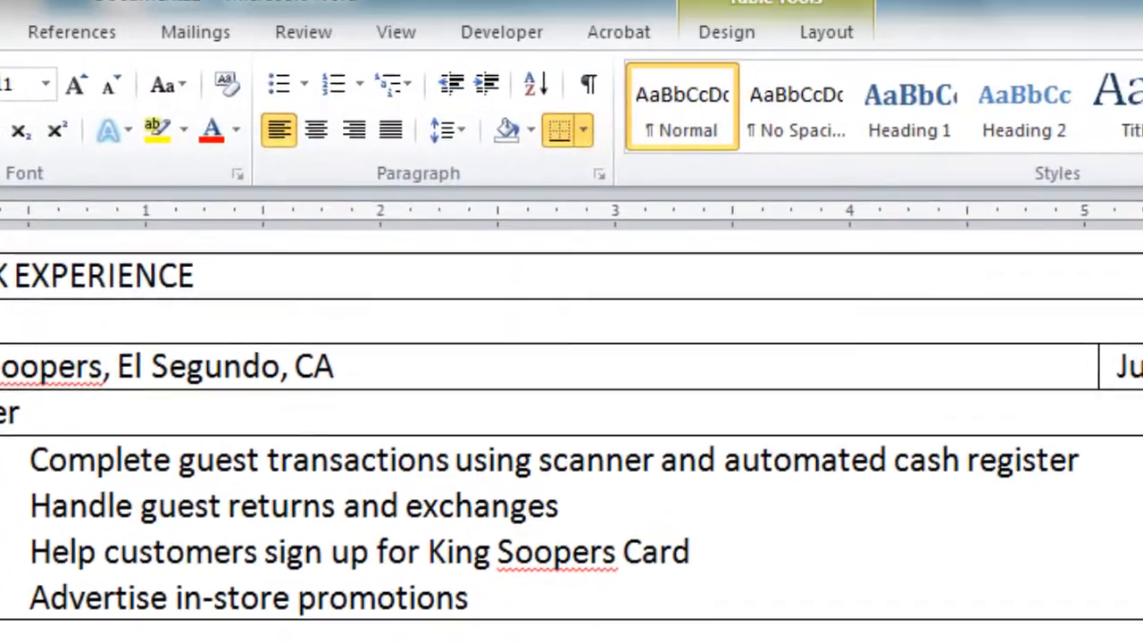
# Split the row under COMMUNITY SERVICE into two cells
pyautogui.rightClick(704, 386)
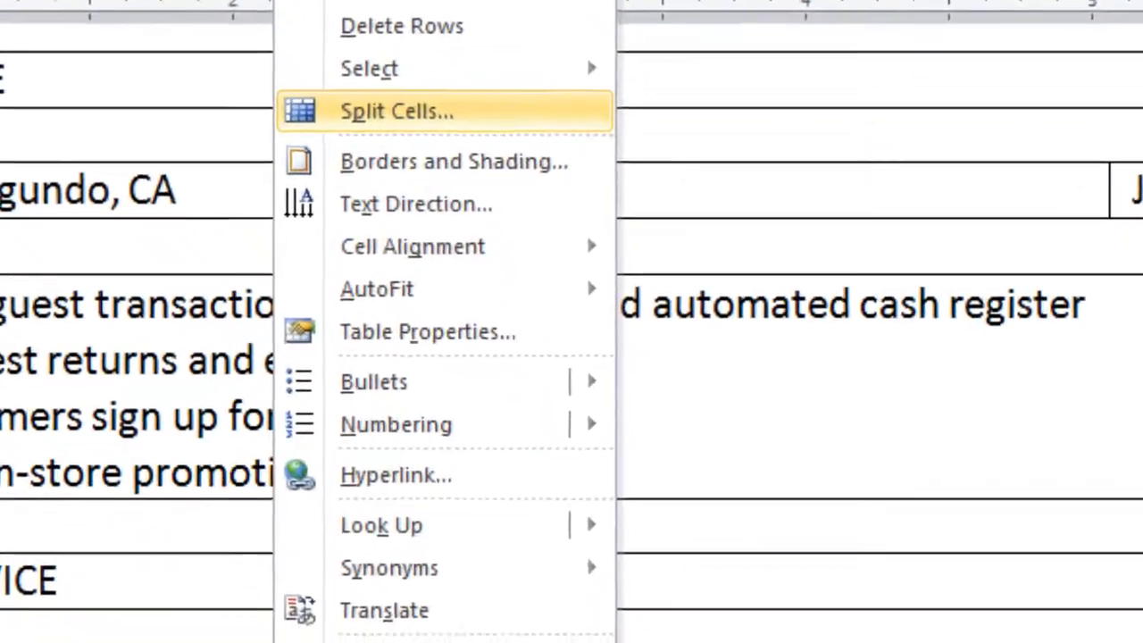
pyautogui.click(514, 301)
pyautogui.click(488, 463)
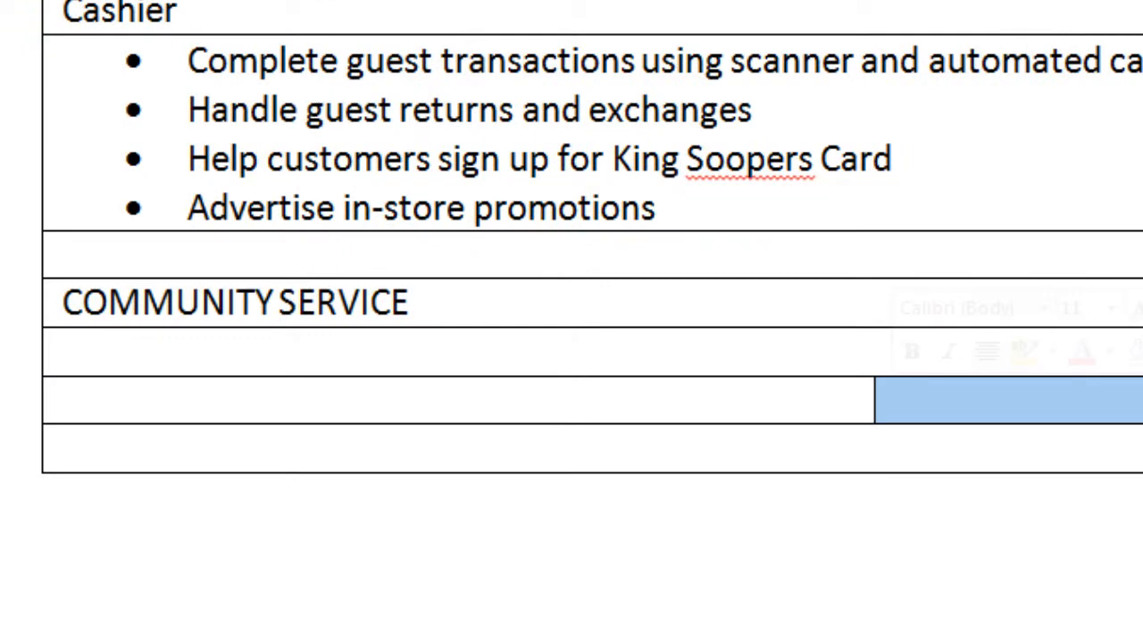
# Enter 'Rescue Mission, El Segundo, CA' with the dates 'April 2011 - Present'
pyautogui.click(64, 400)
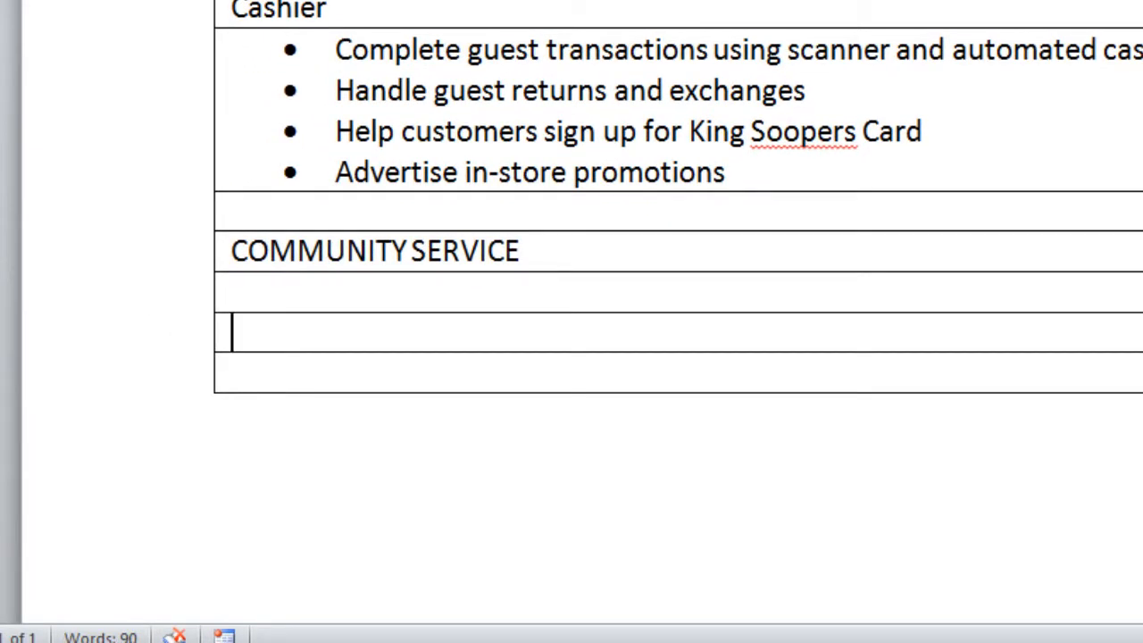
pyautogui.write('Rescue')
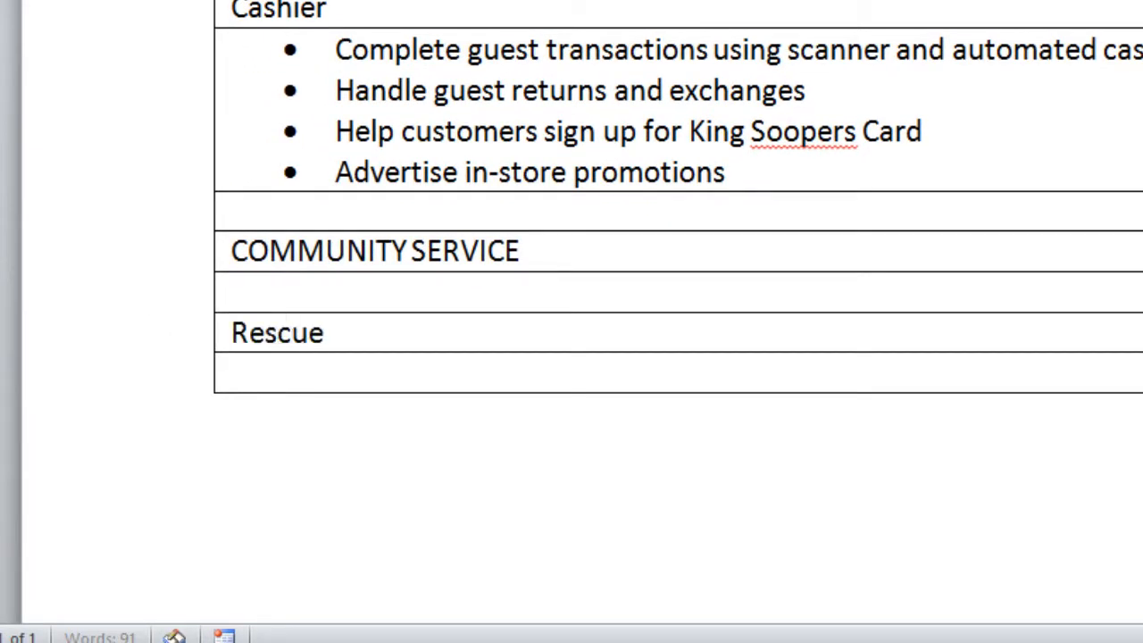
pyautogui.write(' Mis')
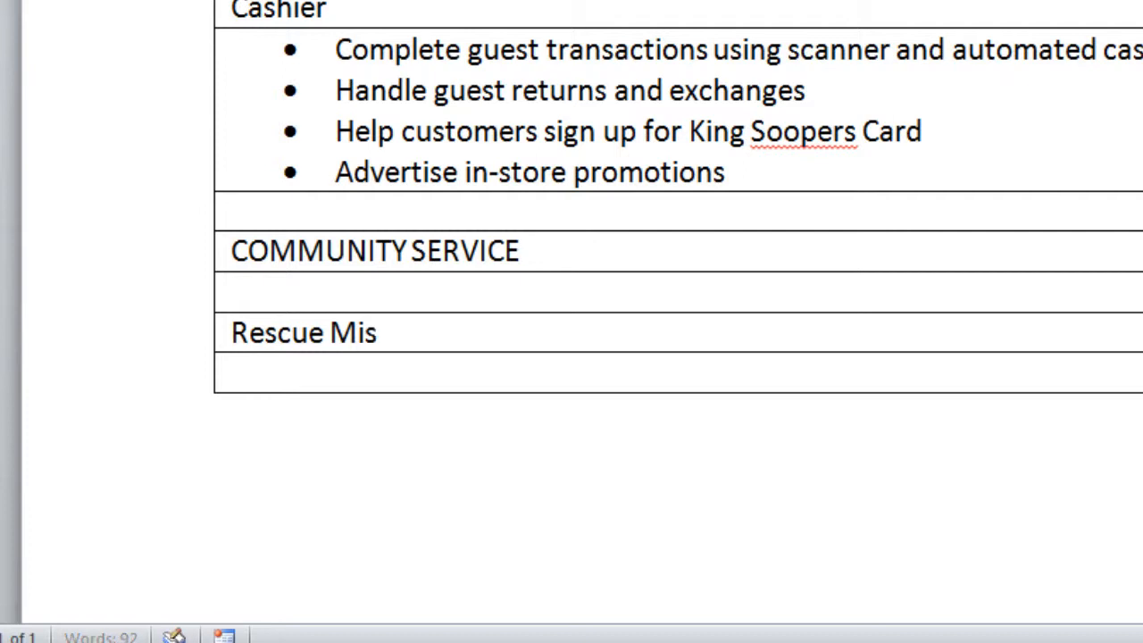
pyautogui.write('sion, ')
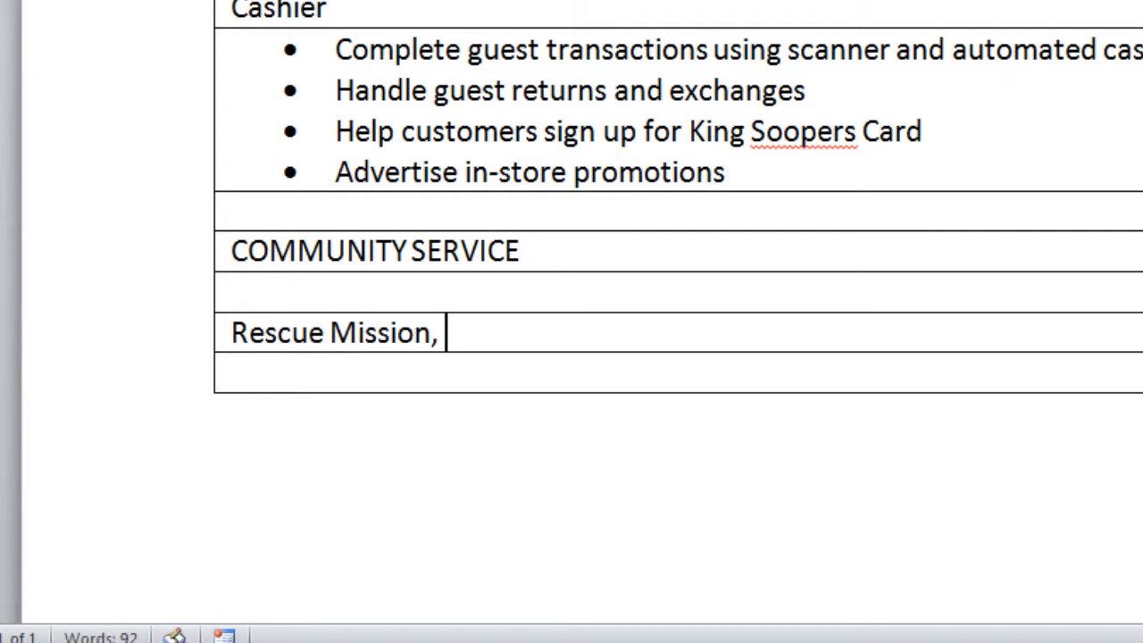
pyautogui.write('El Se')
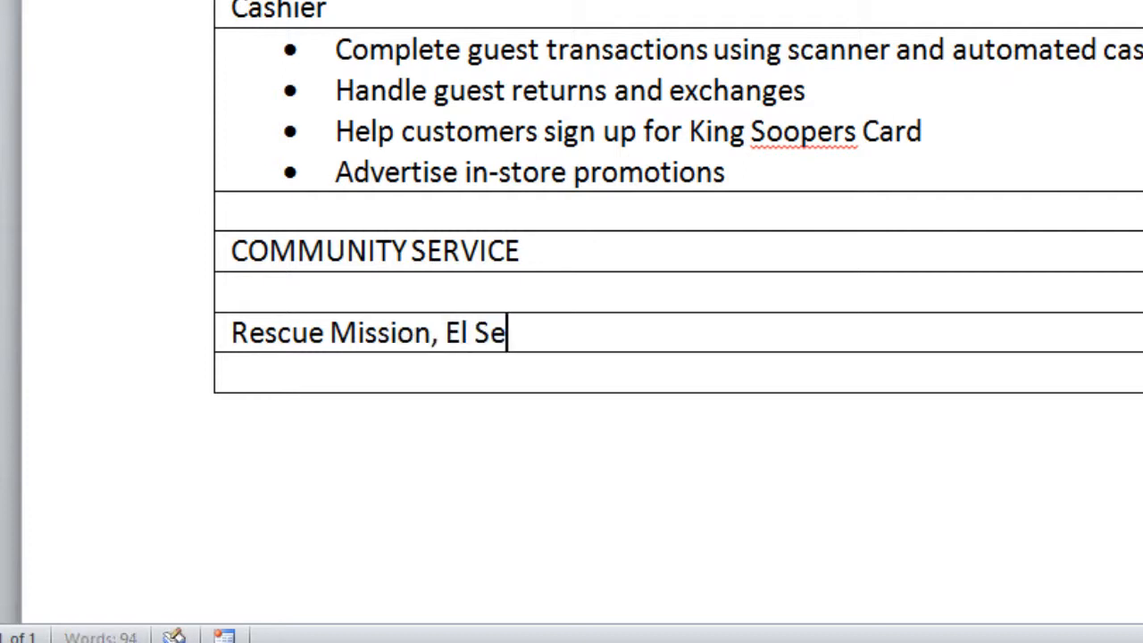
pyautogui.write('gundo, C')
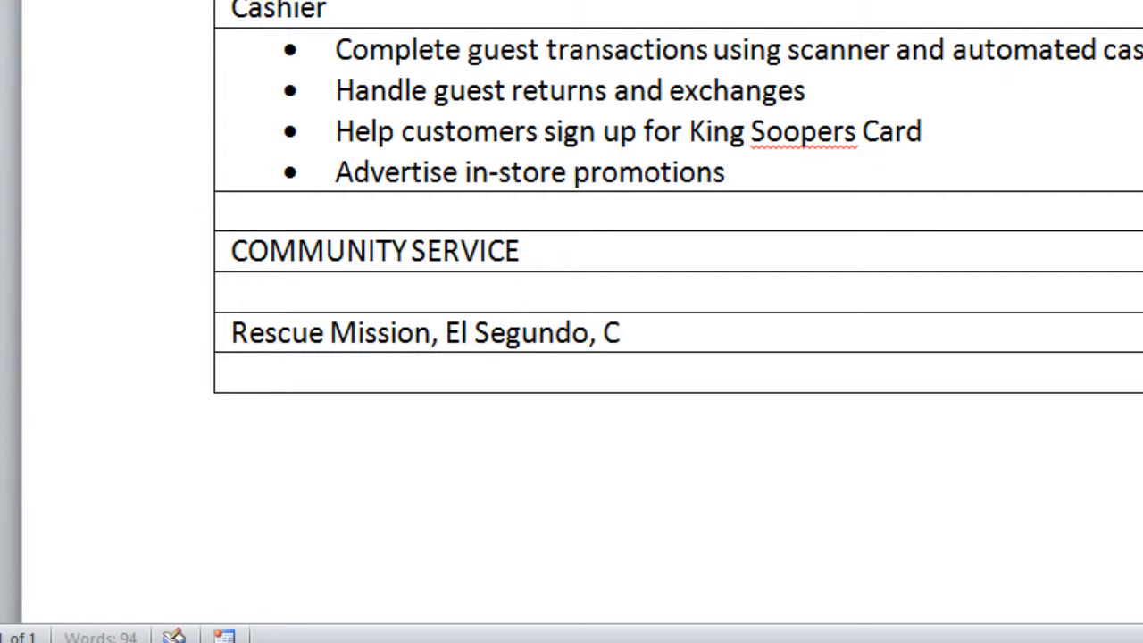
pyautogui.write('A')
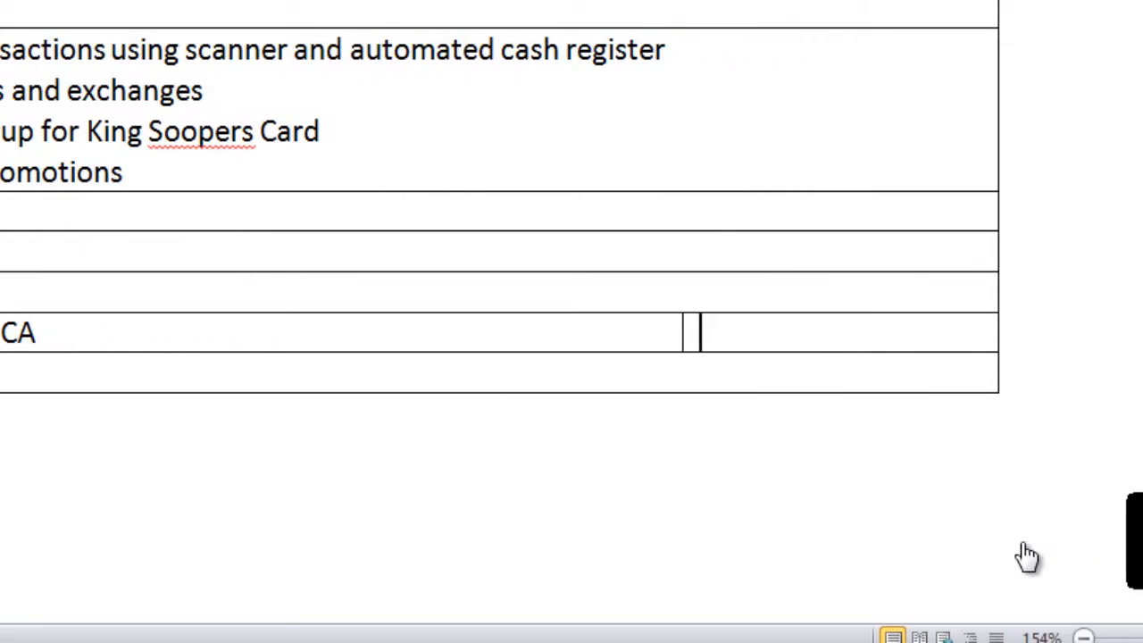
pyautogui.press('Tab')
pyautogui.write('Apri')
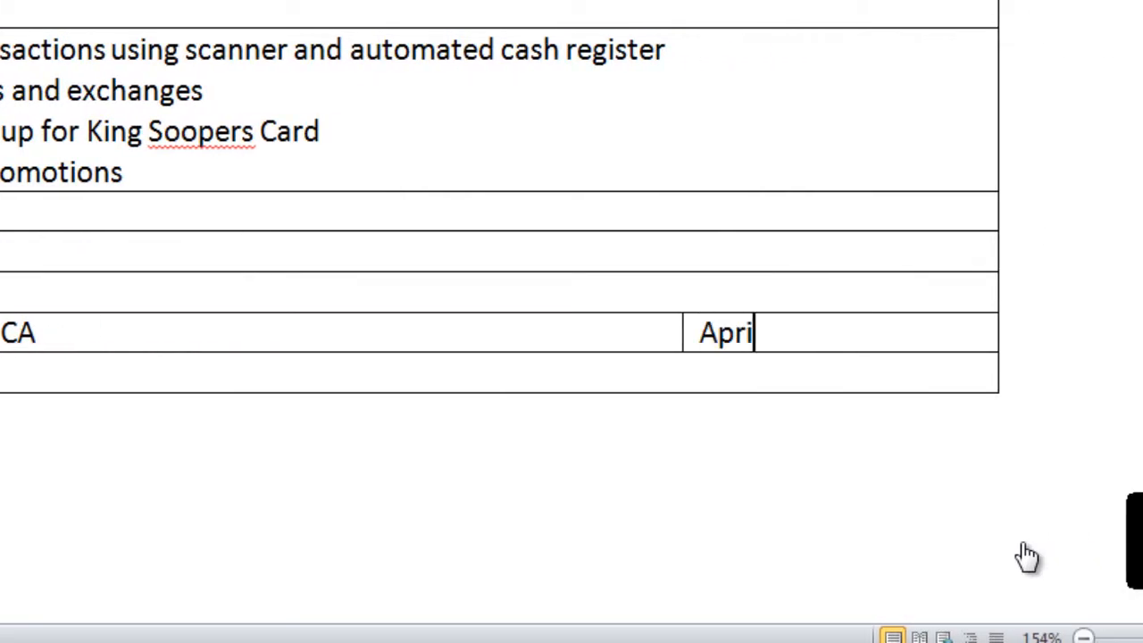
pyautogui.write('l 2011')
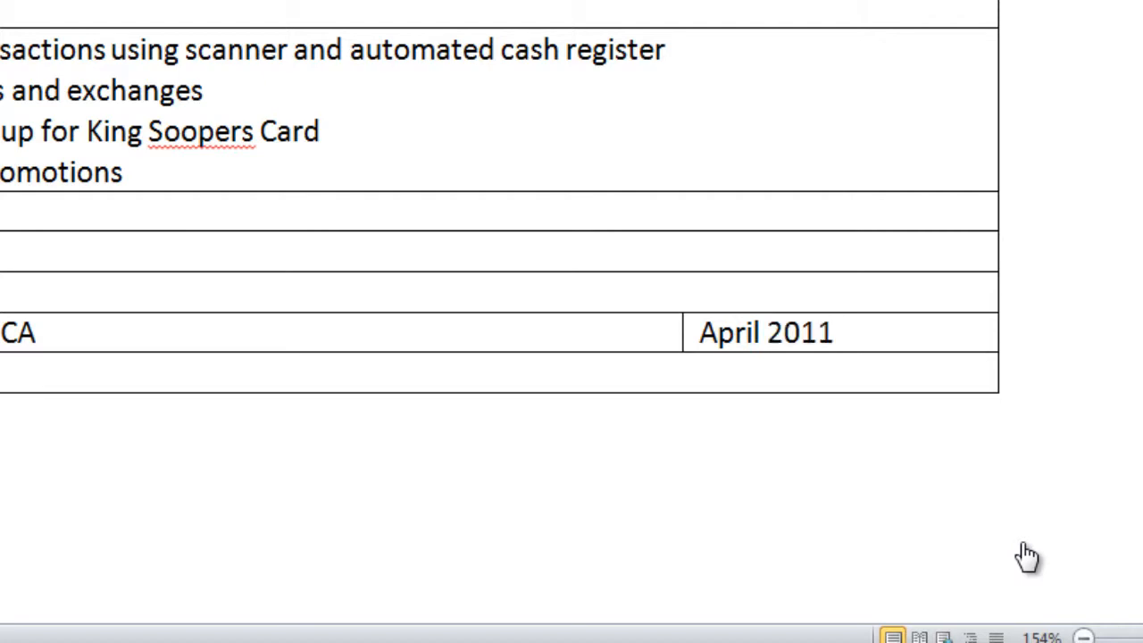
pyautogui.write(' - Present')
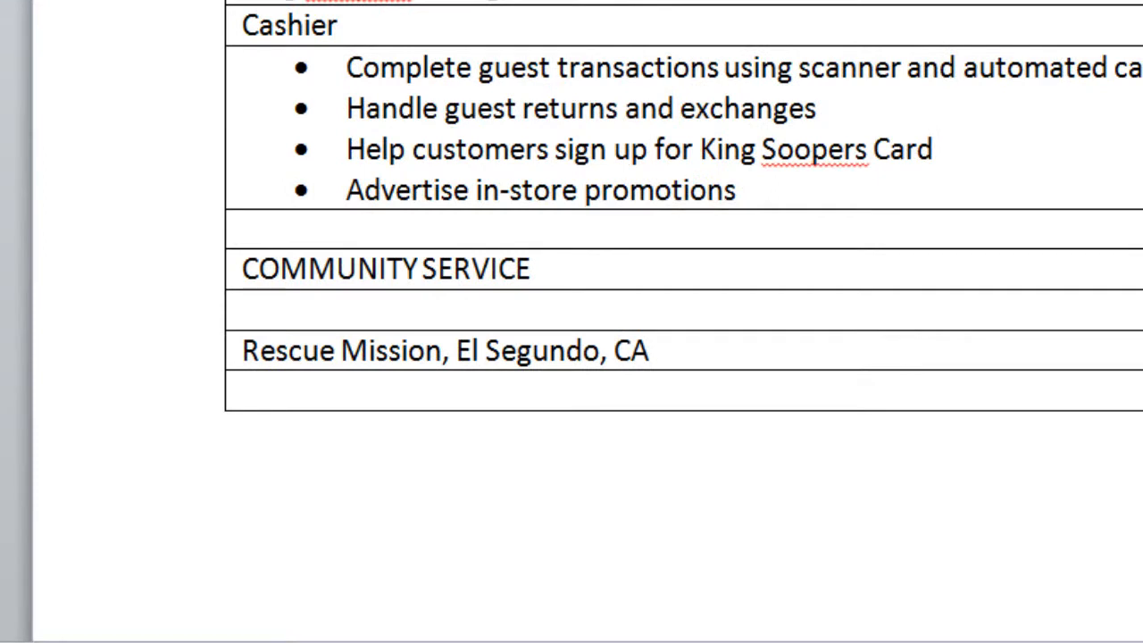
# Add the Volunteer role with three bulleted duties from 'Serve meals to patrons', then an unbulleted row
pyautogui.press('Tab')
pyautogui.write('Volunteer')
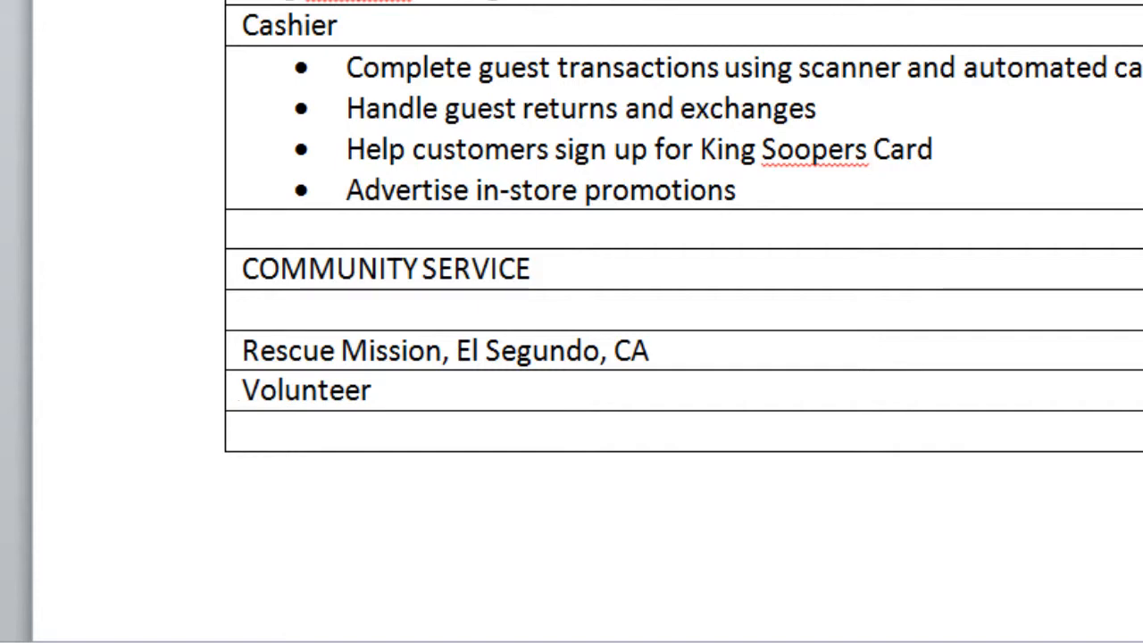
pyautogui.hotkey('ctrl', 'shift', 'l')
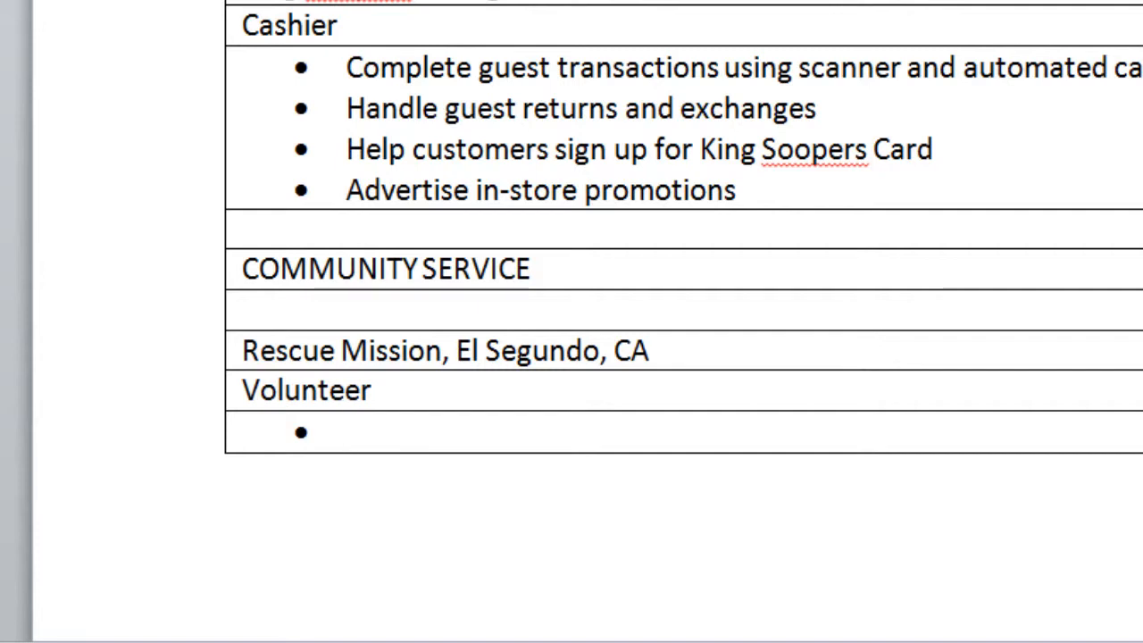
pyautogui.write('Serve meals t')
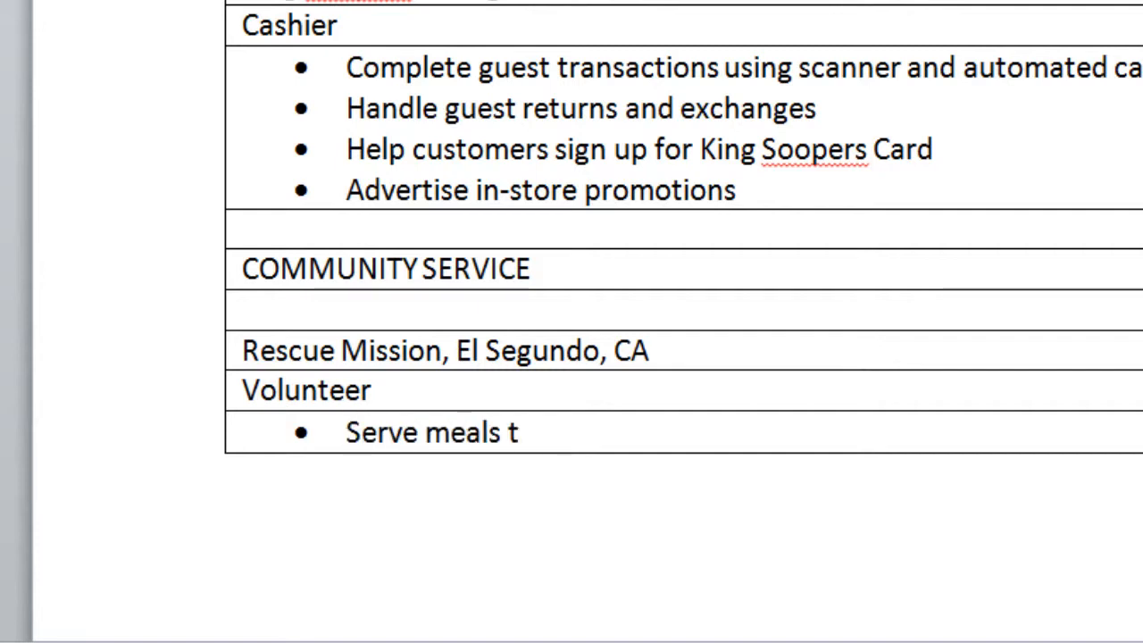
pyautogui.write('o patrons')
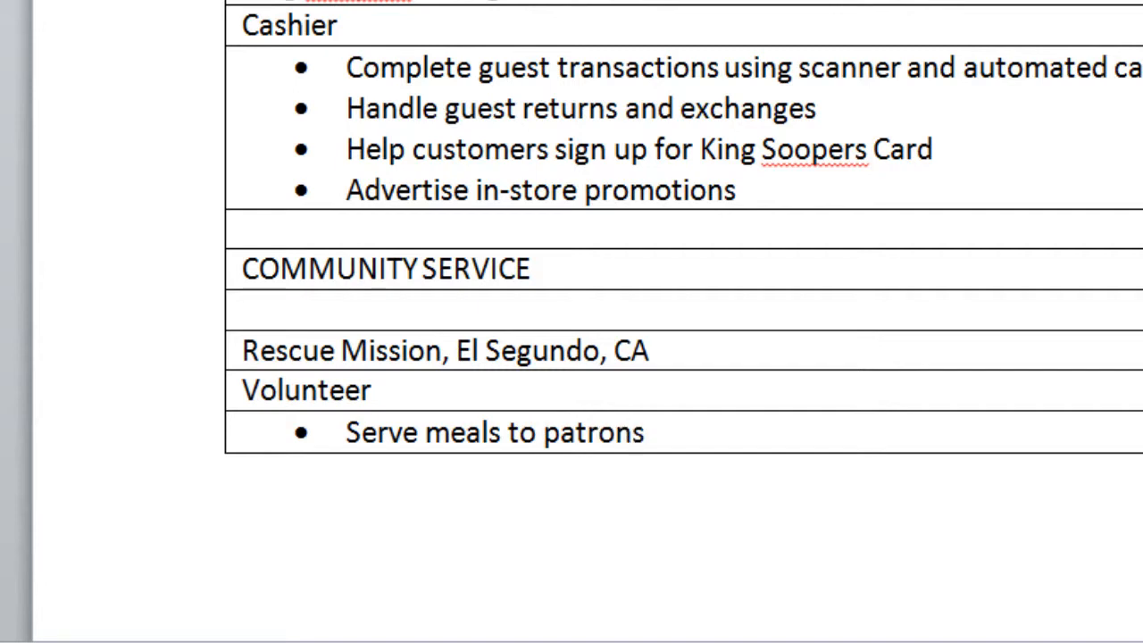
pyautogui.press('Return')
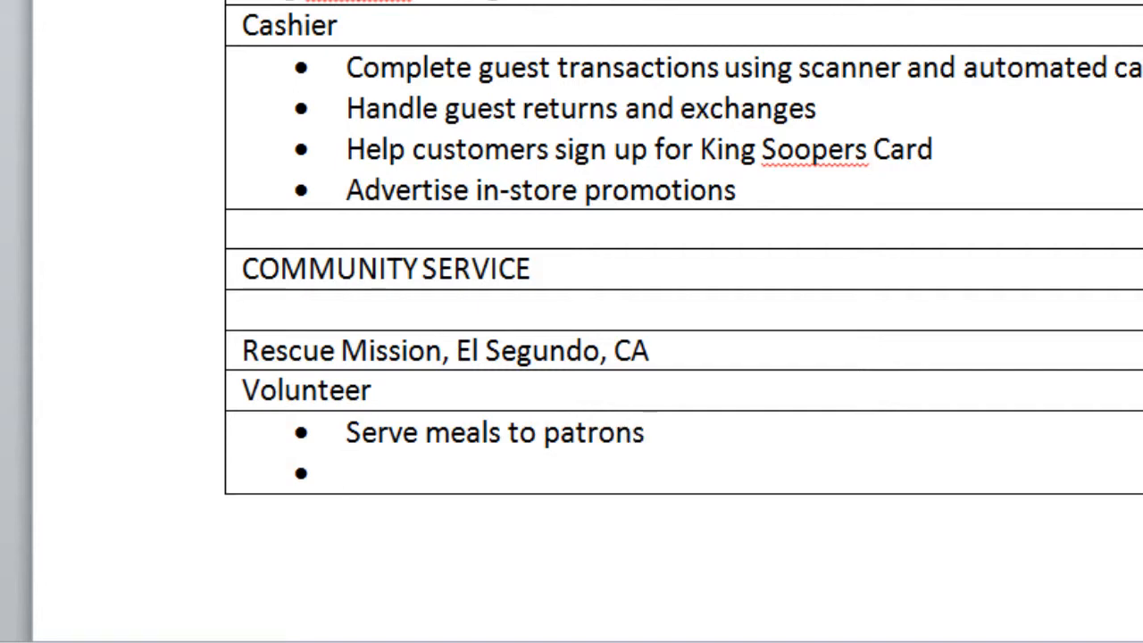
pyautogui.write('Assist in the creation of meals for patrons Prepare food boxes for homeless')
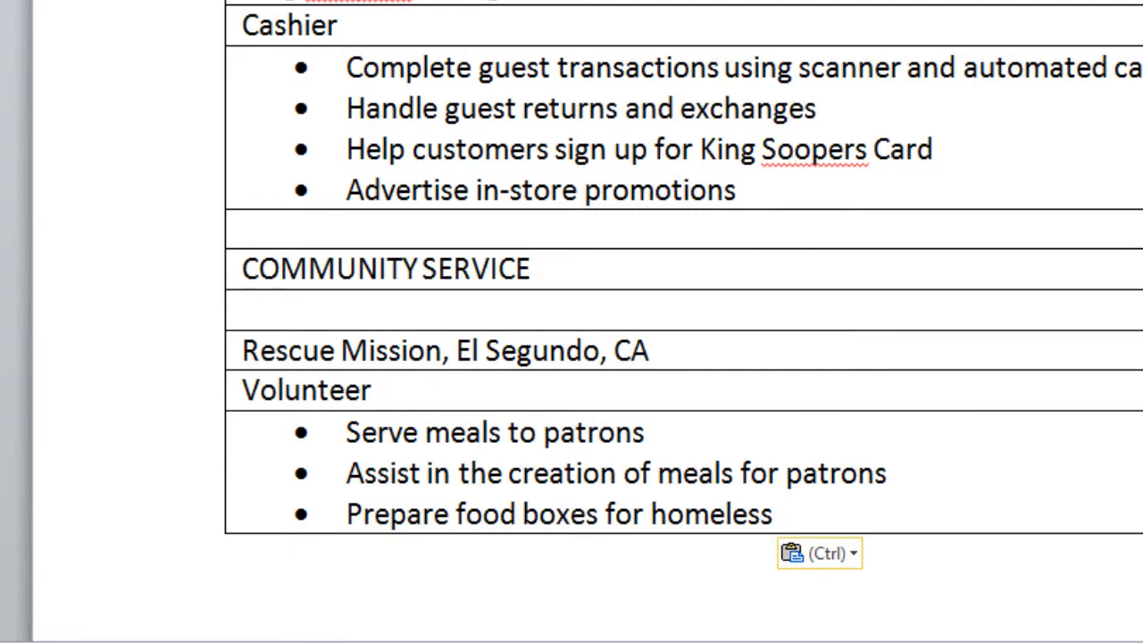
pyautogui.press('Tab')
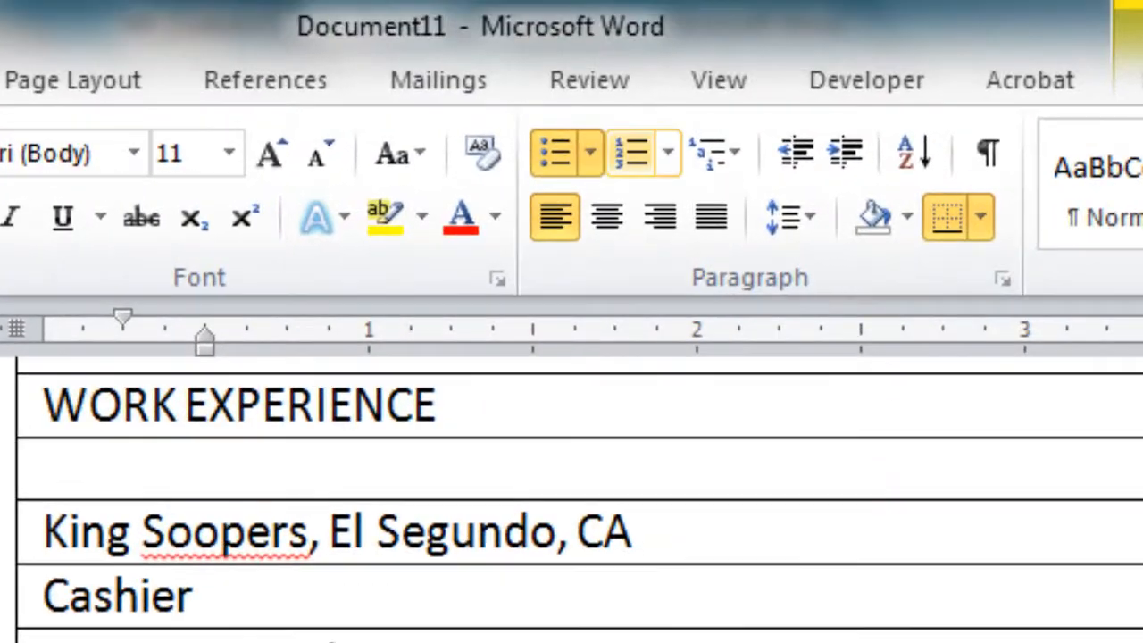
pyautogui.click(555, 152)
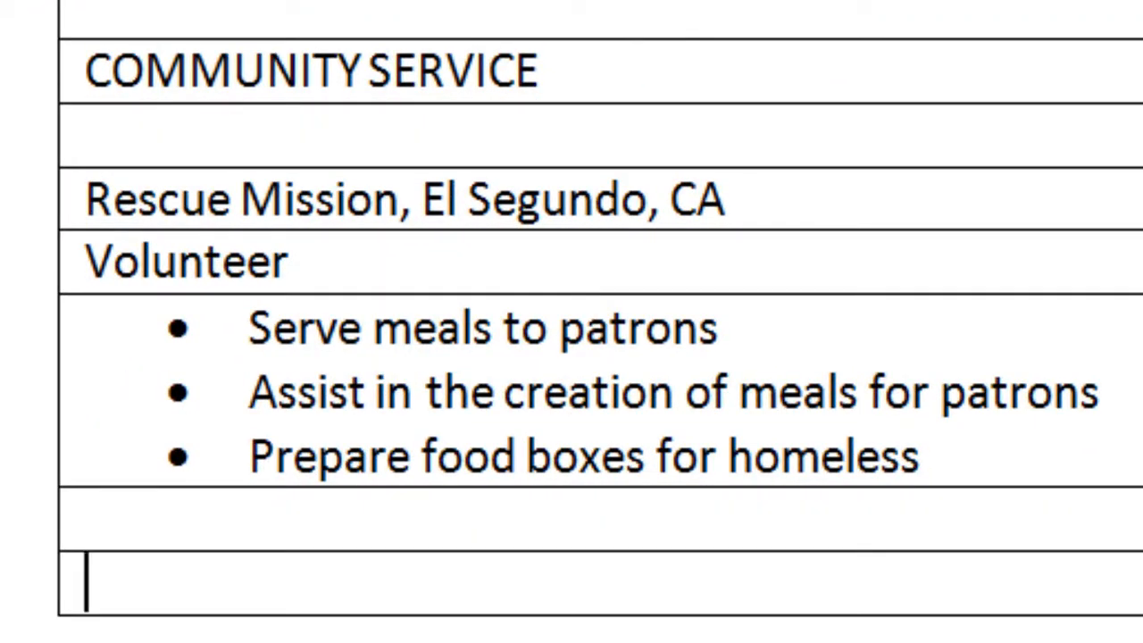
# Add SKILLS with bullets 'Proficient in use of Microsoft Office suite' and 'Can touch type, 100 WPM'
pyautogui.write('SKIL')
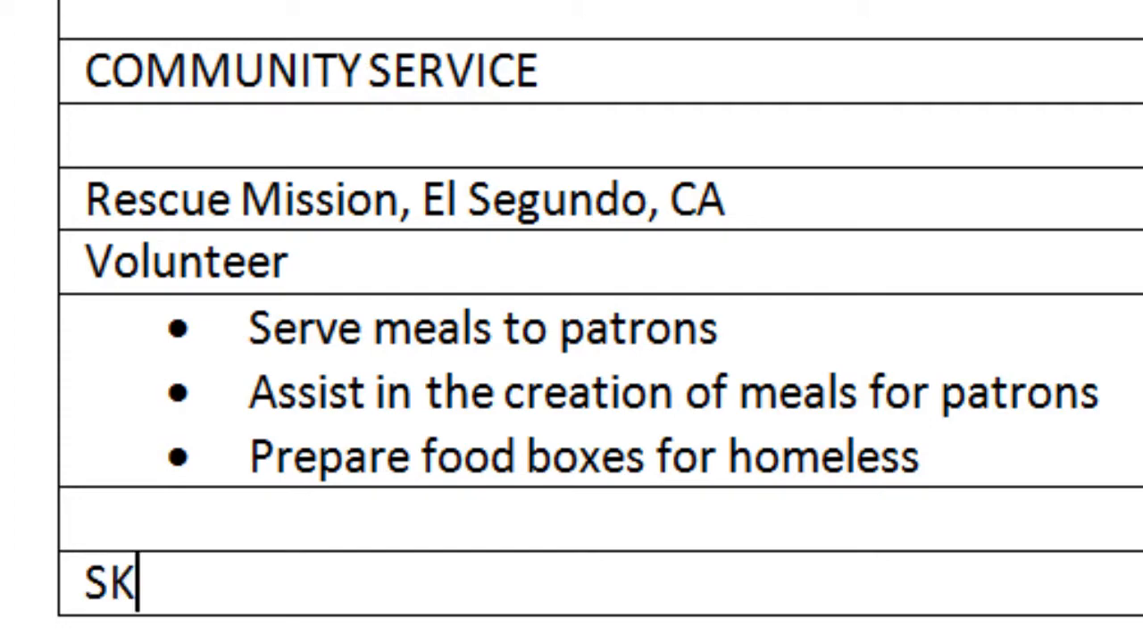
pyautogui.write('LS')
pyautogui.press('Tab')
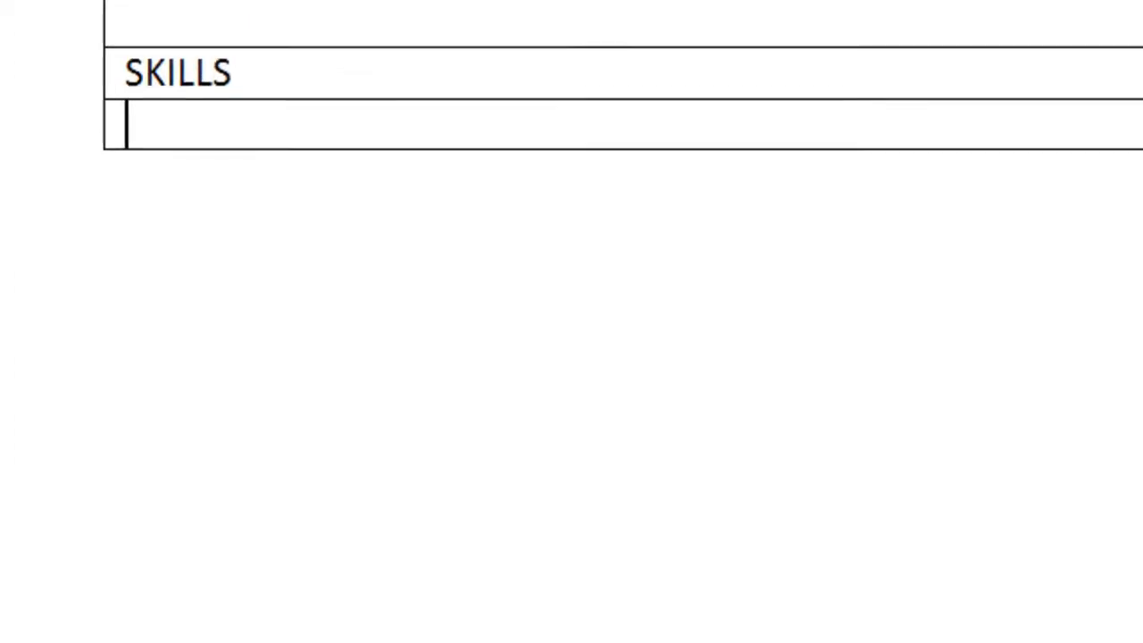
pyautogui.press('Tab')
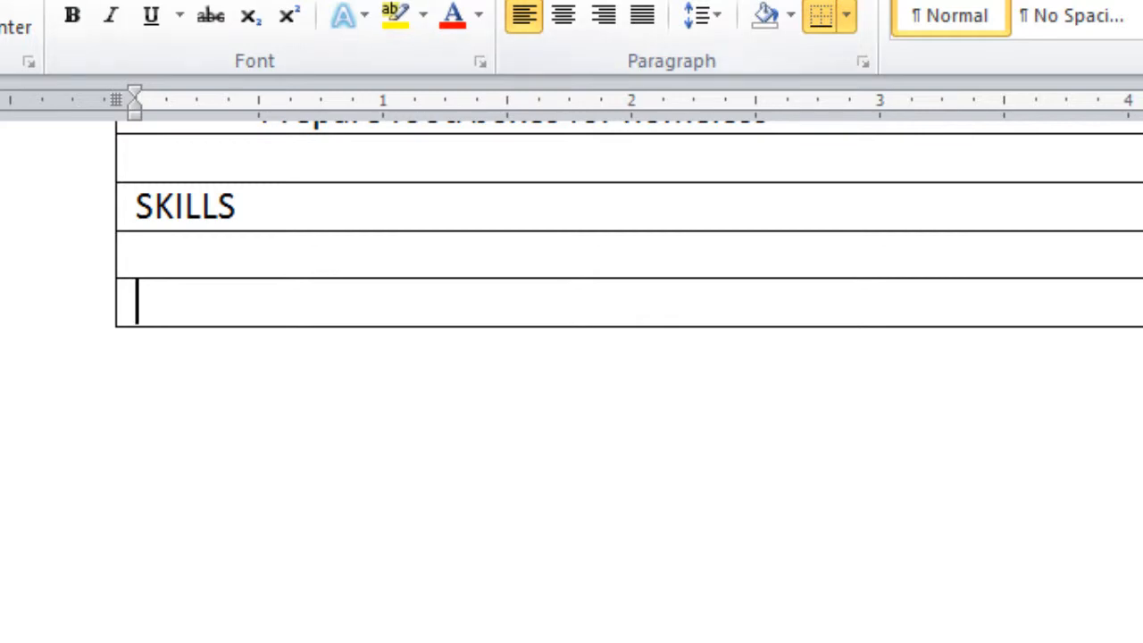
pyautogui.hotkey('ctrl', 'shift', 'l')
pyautogui.write('Pro')
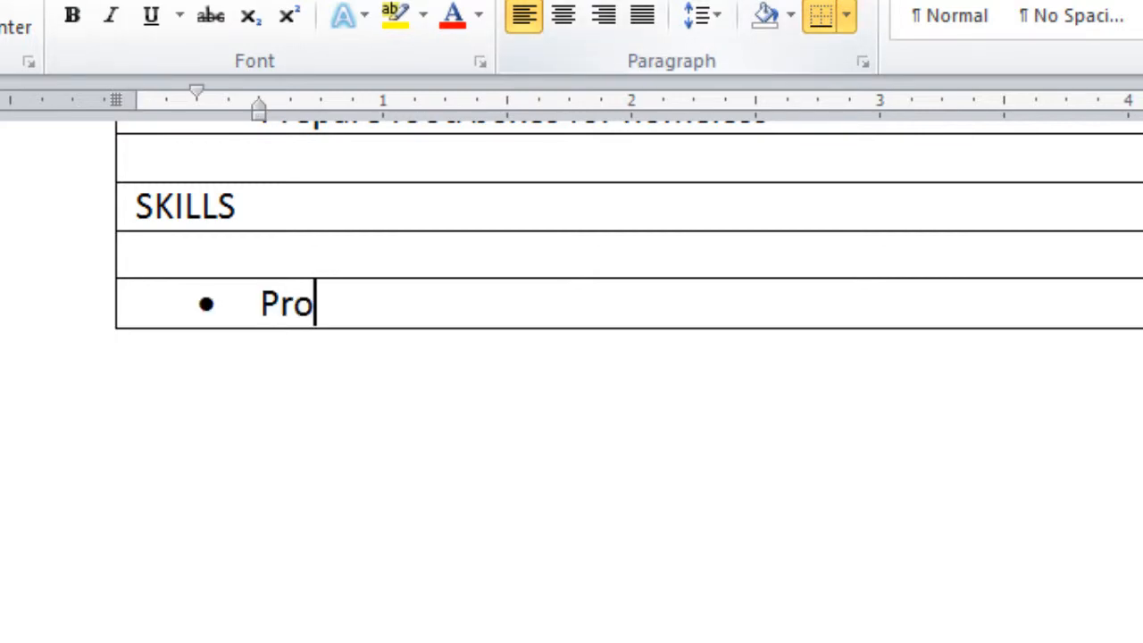
pyautogui.write('ficient')
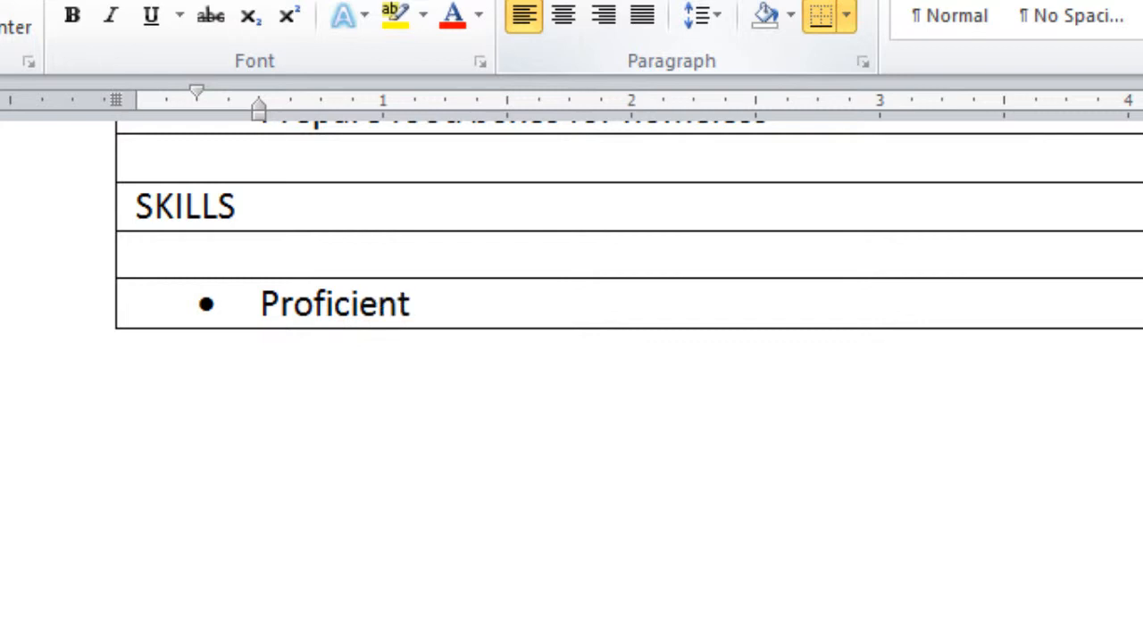
pyautogui.write(' in use of')
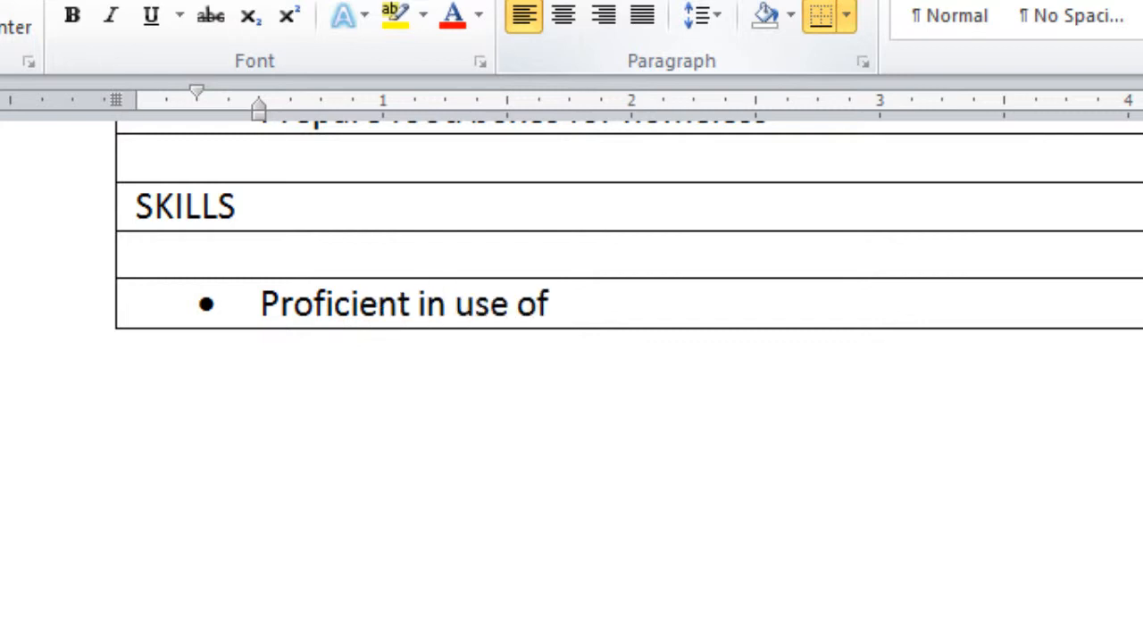
pyautogui.write(' Microso')
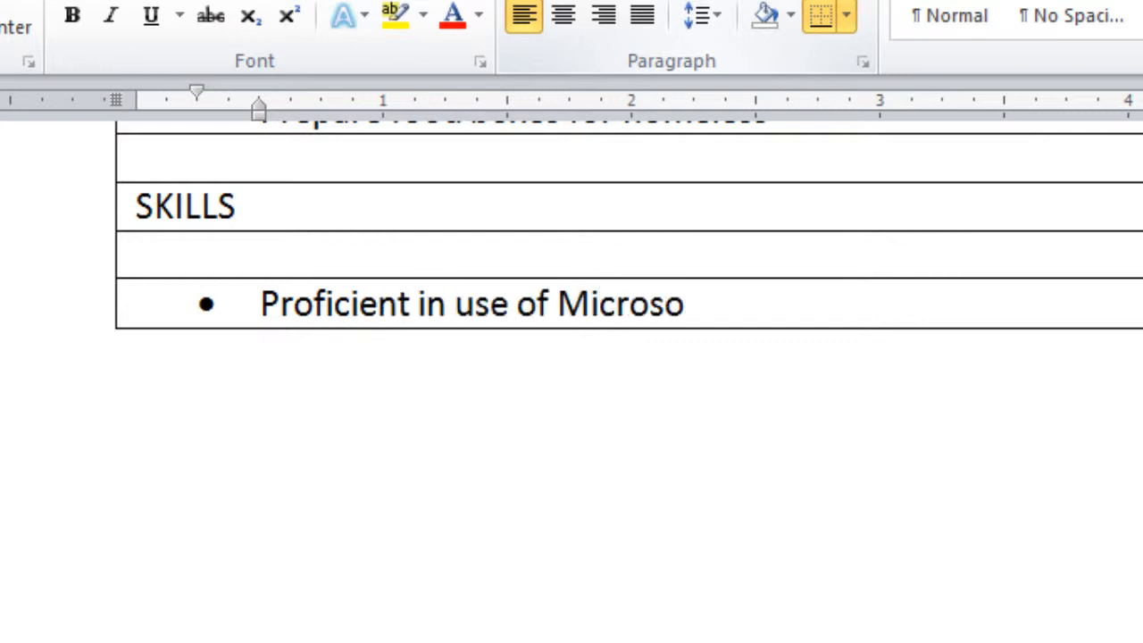
pyautogui.write('ft Office')
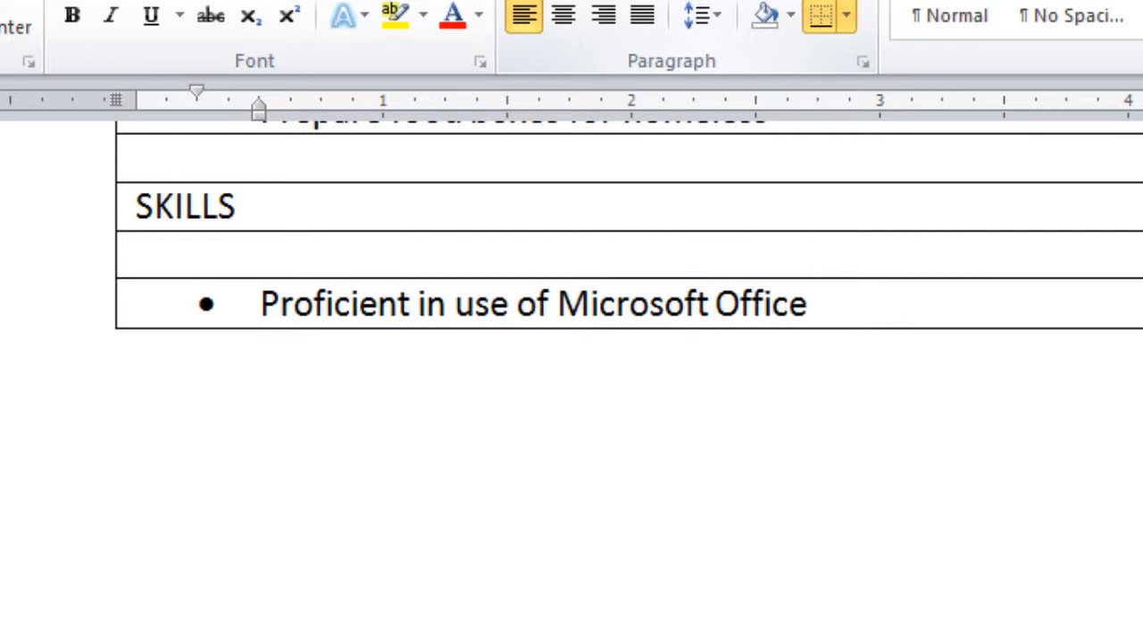
pyautogui.write(' suite')
pyautogui.press('Return')
pyautogui.write('Can touch type, 100 WPM')
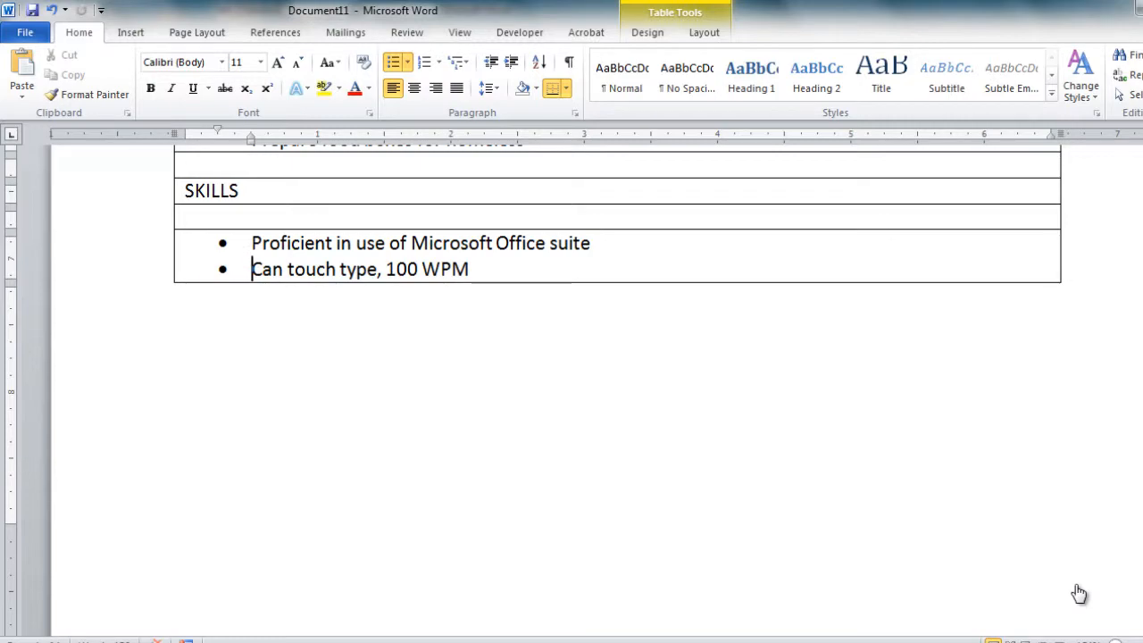
# Select the whole résumé table and center-align its text
pyautogui.scroll(15, 1078, 594)
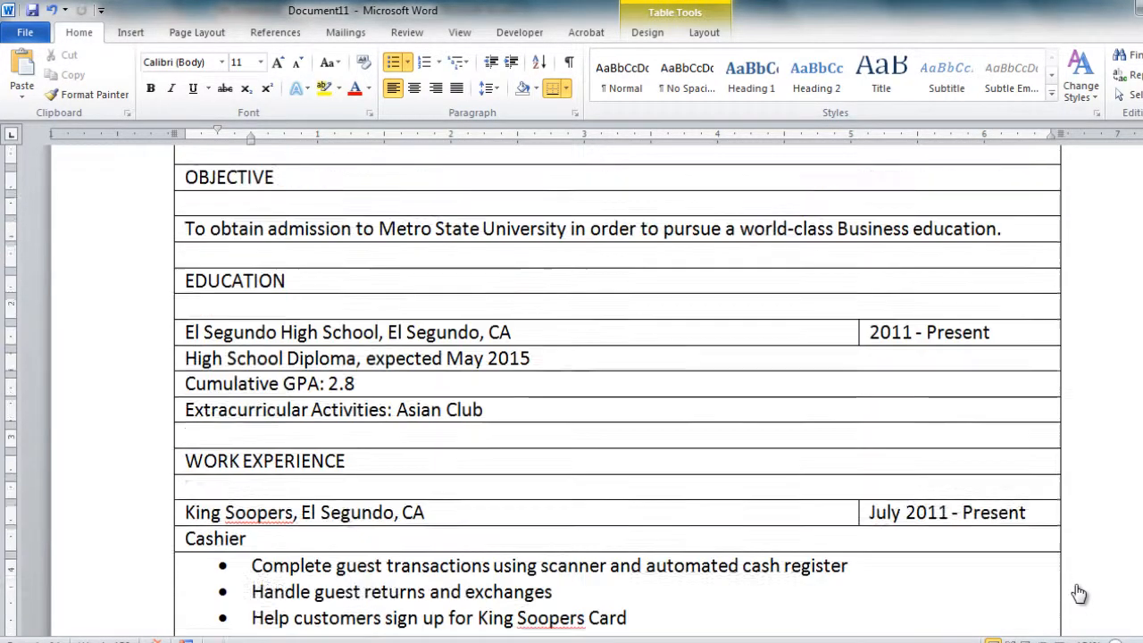
pyautogui.scroll(5, 1079, 594)
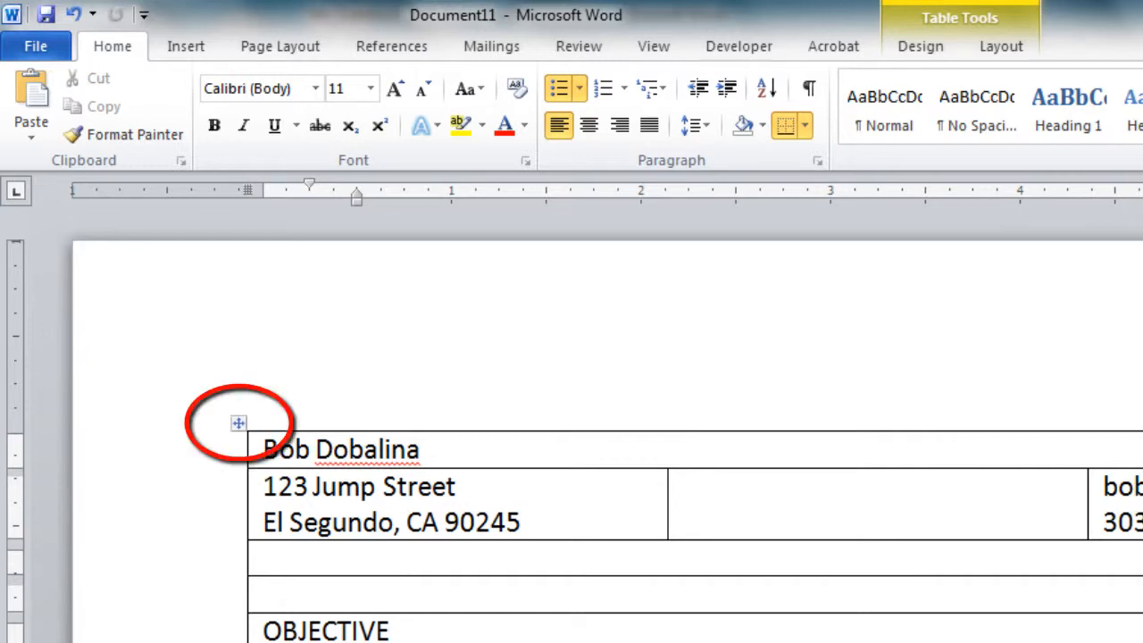
pyautogui.click(237, 423)
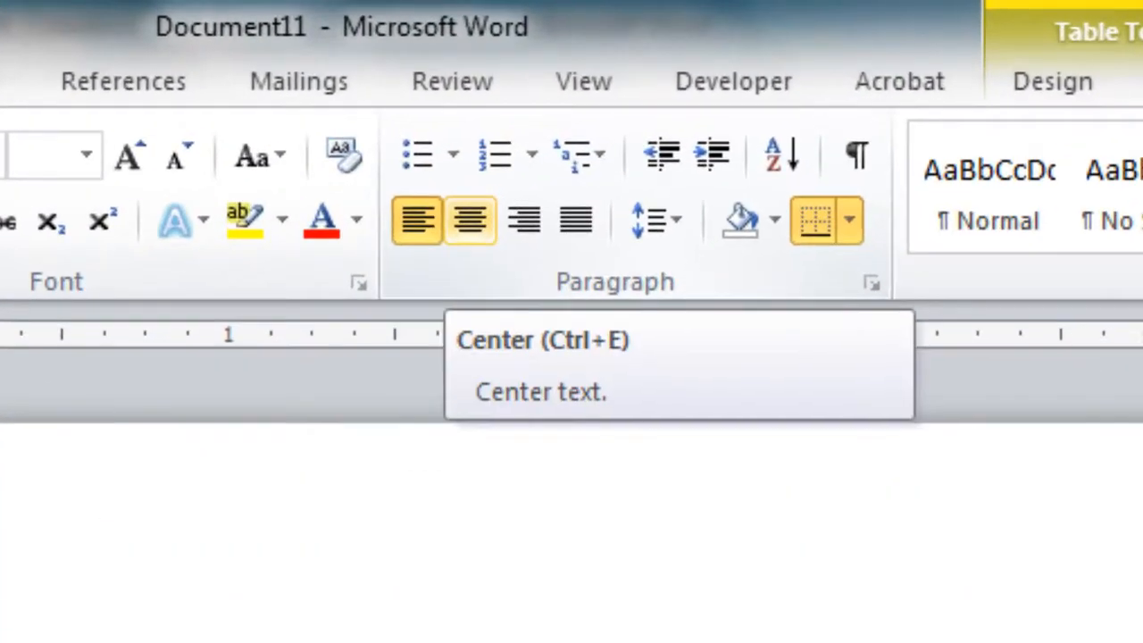
pyautogui.click(470, 219)
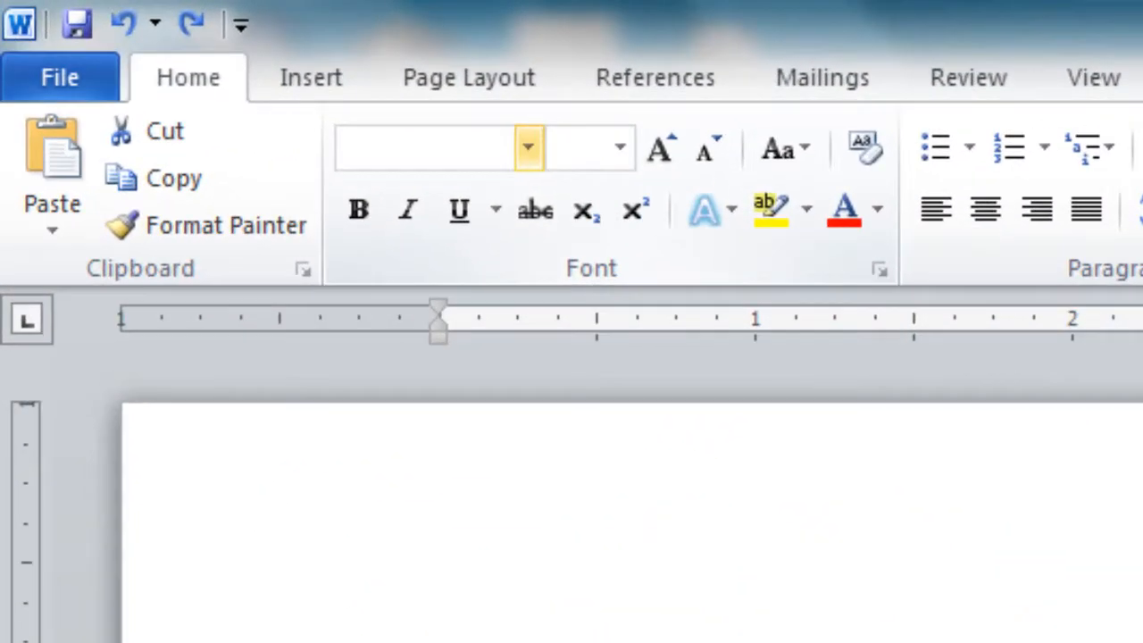
# Set the table's font to Calibri Light at size 12
pyautogui.click(220, 61)
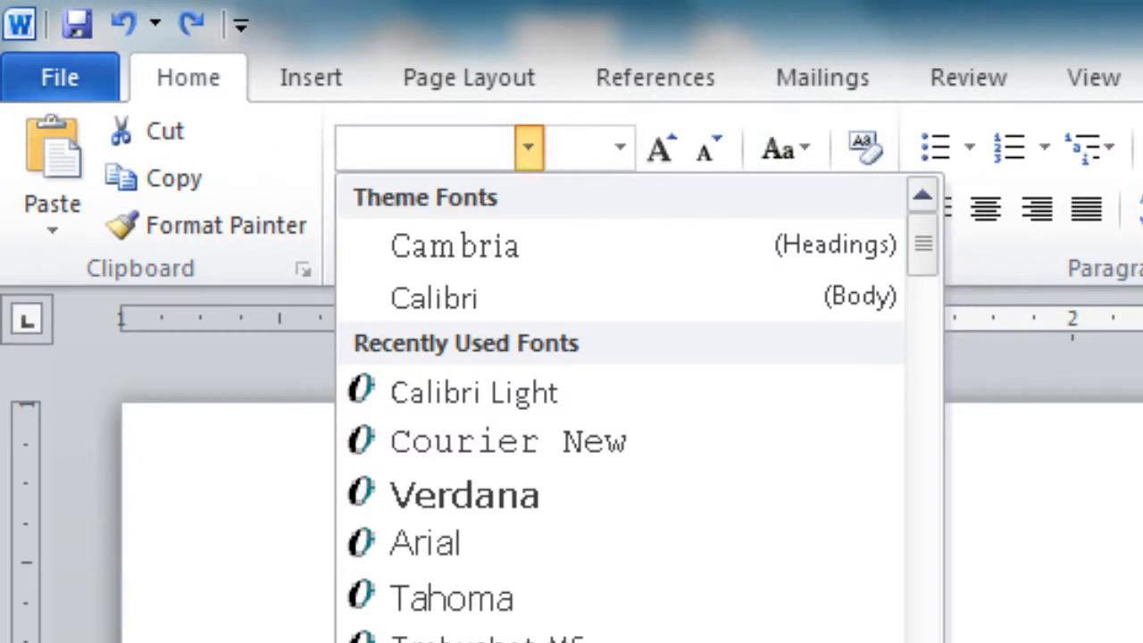
pyautogui.click(522, 392)
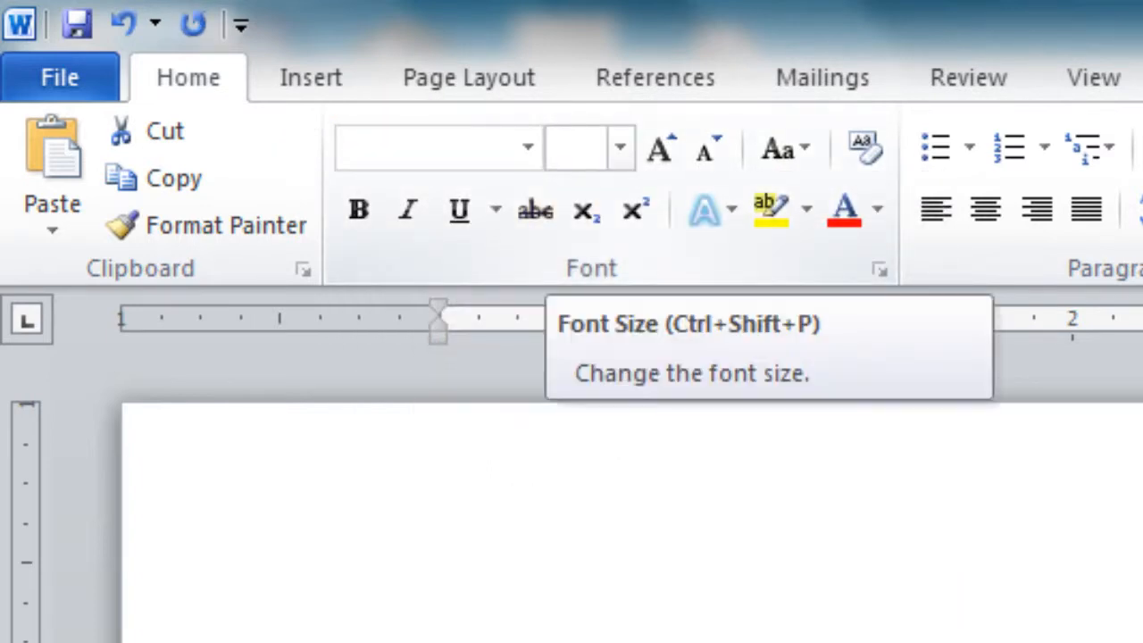
pyautogui.click(576, 148)
pyautogui.write('12')
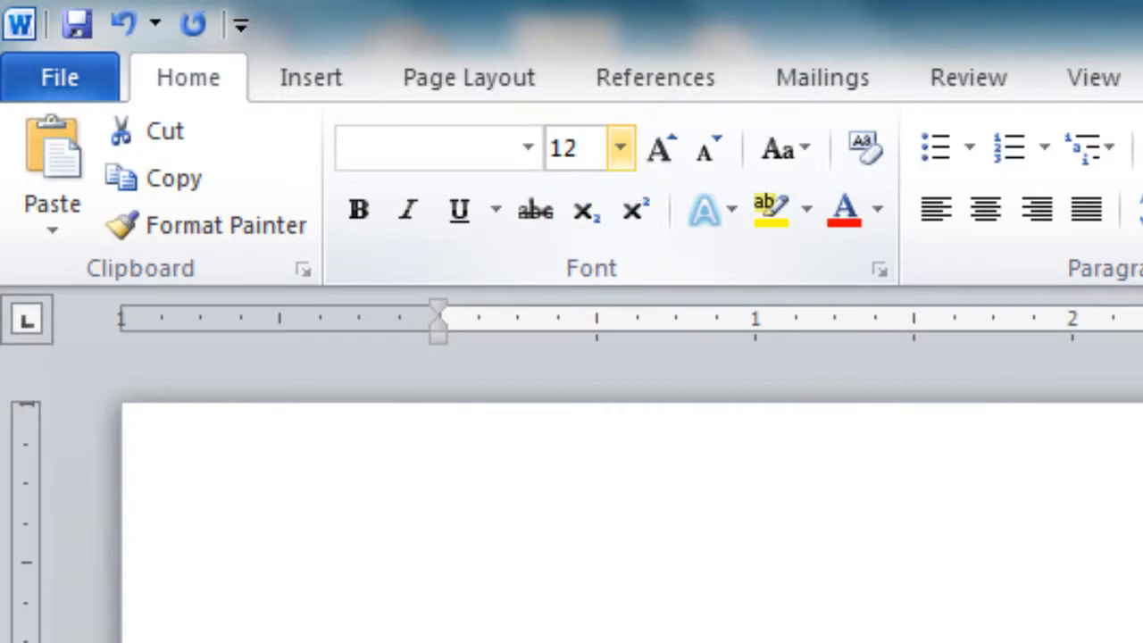
pyautogui.press('Return')
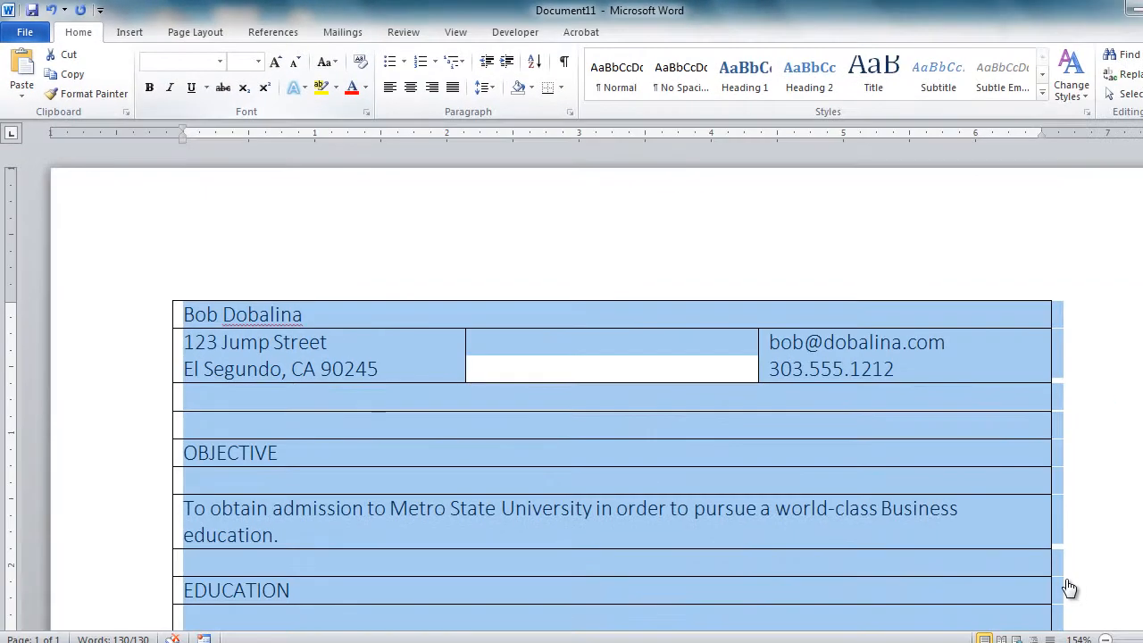
# Center the name in its top row and enlarge it to 20 point
pyautogui.click(1061, 613)
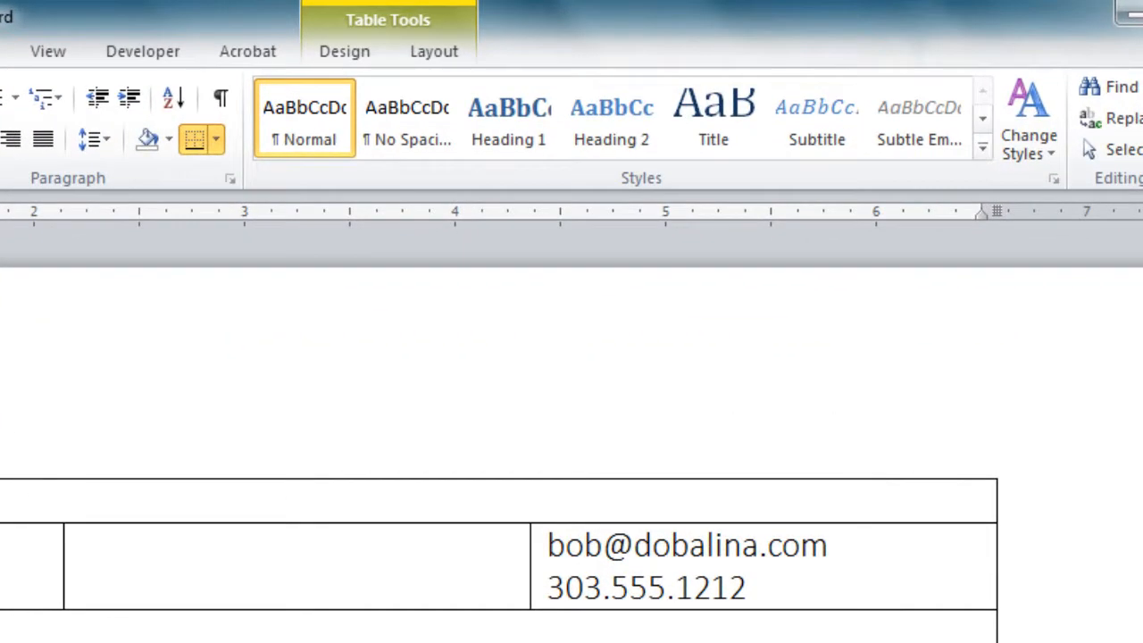
pyautogui.click(434, 52)
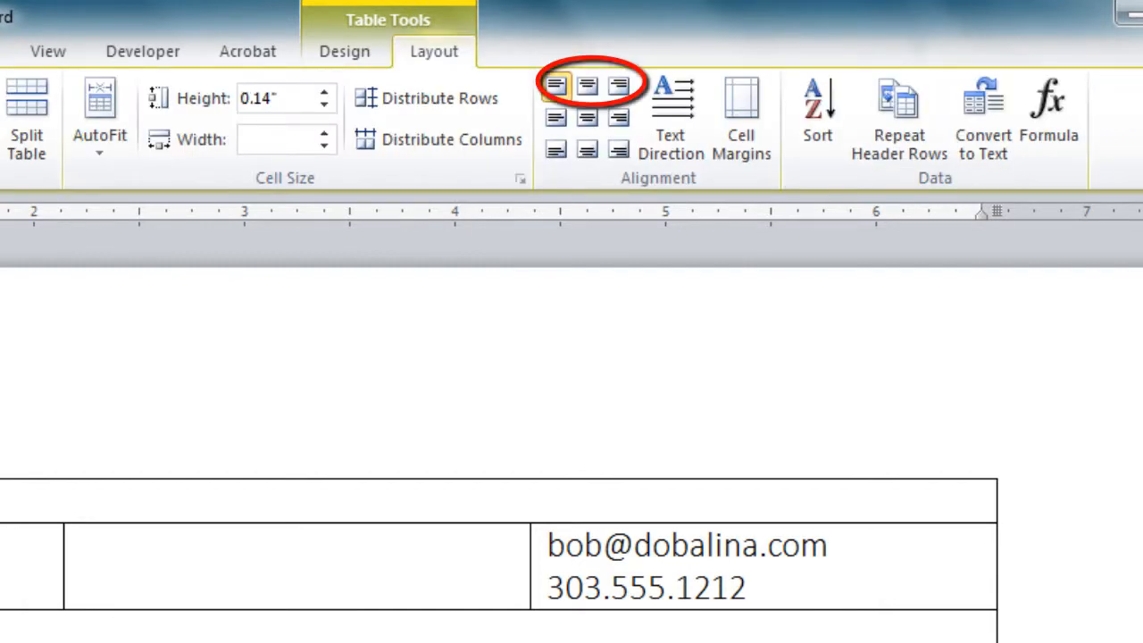
pyautogui.click(586, 86)
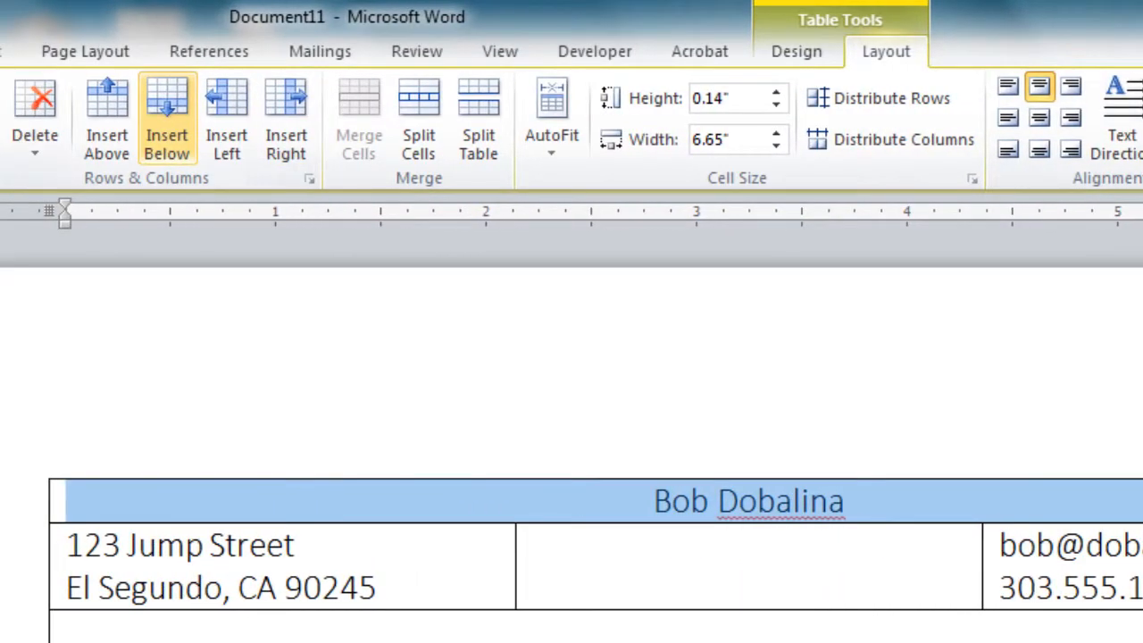
pyautogui.click(0, 52)
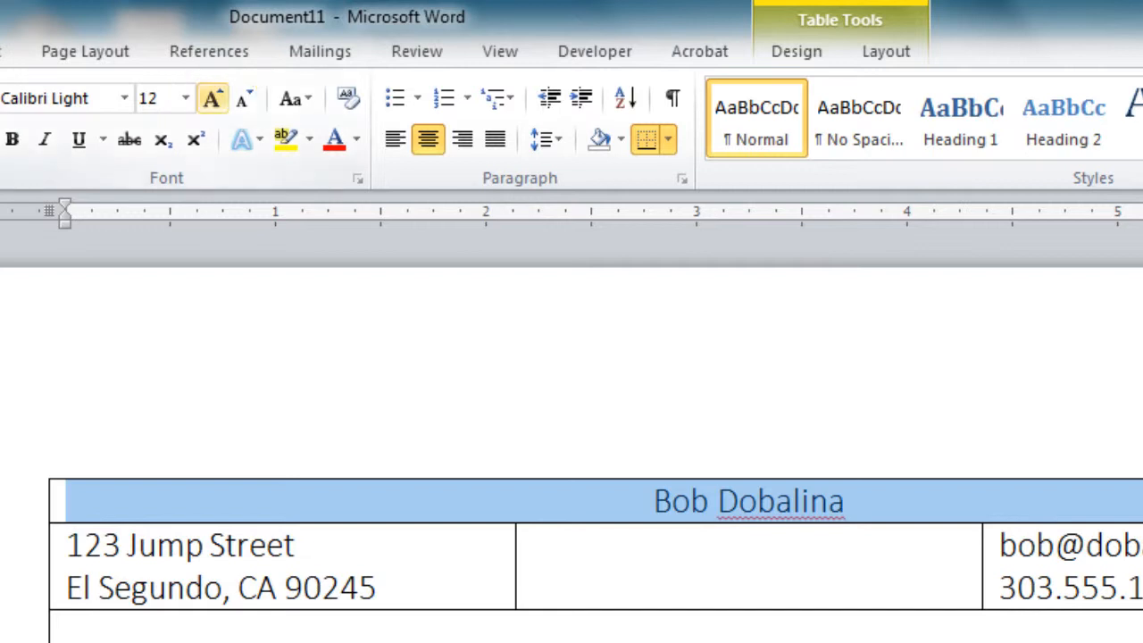
pyautogui.click(212, 98)
pyautogui.click(212, 98)
pyautogui.click(212, 98)
pyautogui.click(212, 98)
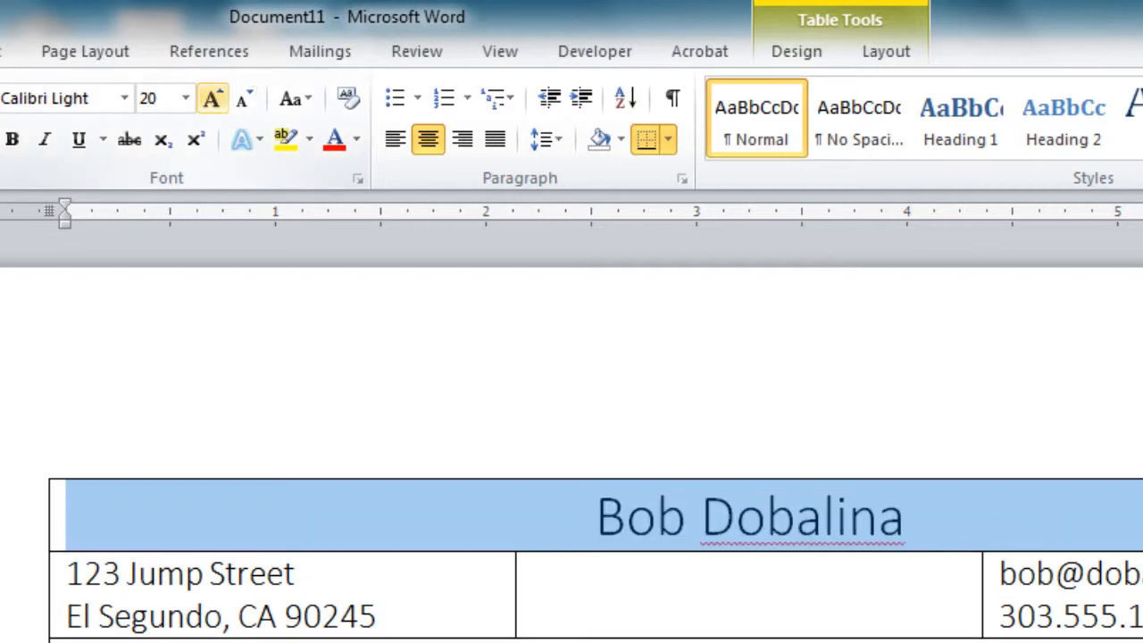
# Center the address cell and the e-mail/phone cell horizontally
pyautogui.click(211, 574)
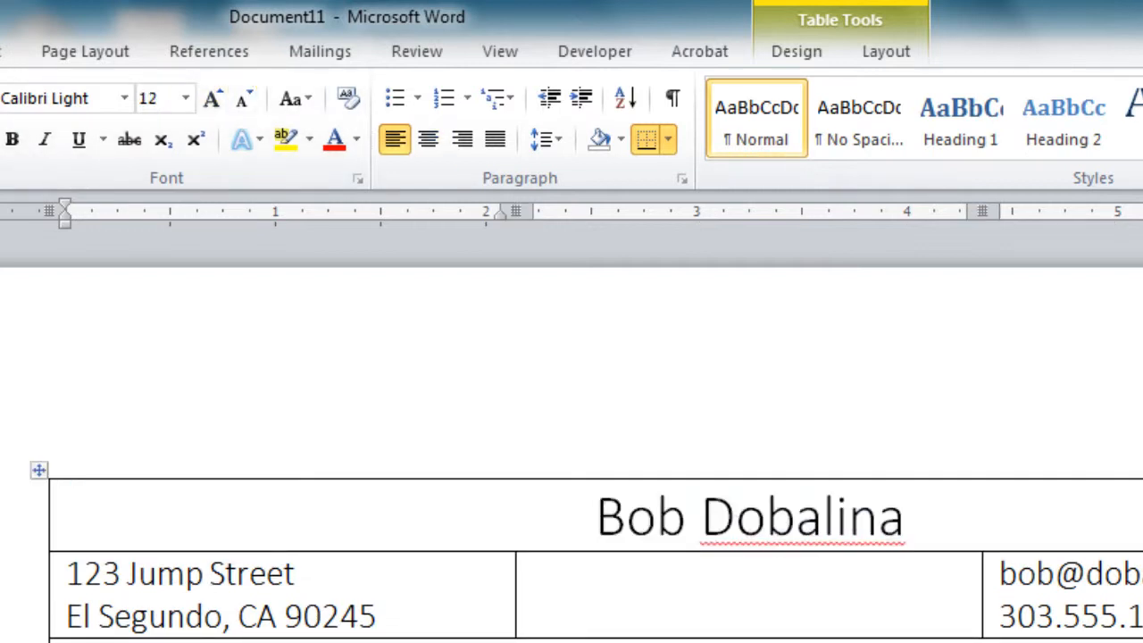
pyautogui.click(886, 52)
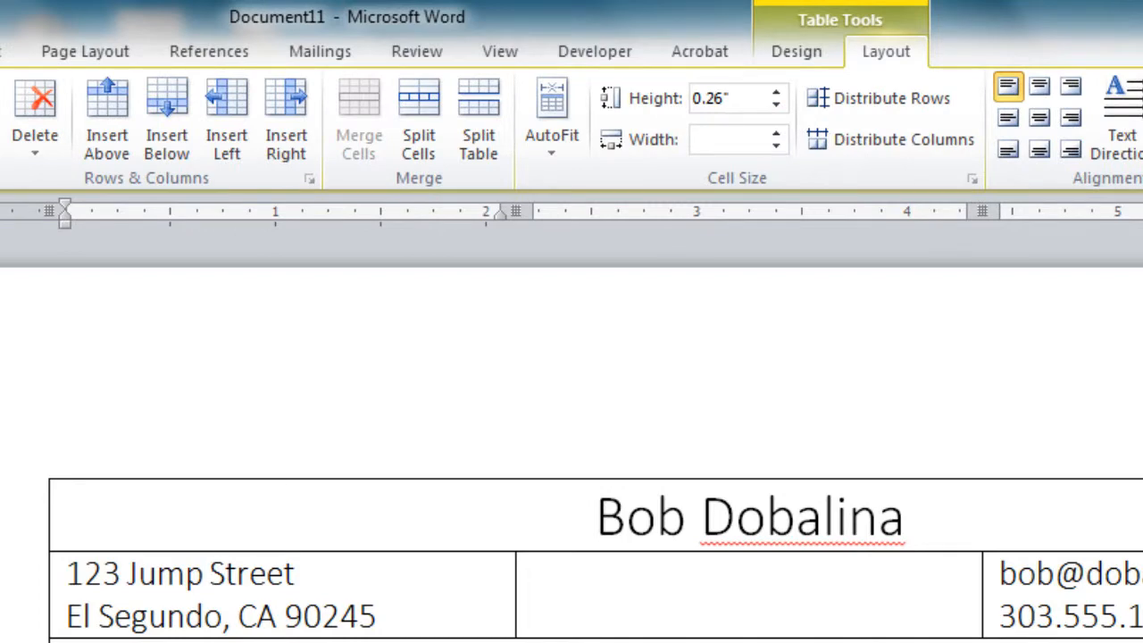
pyautogui.click(1039, 87)
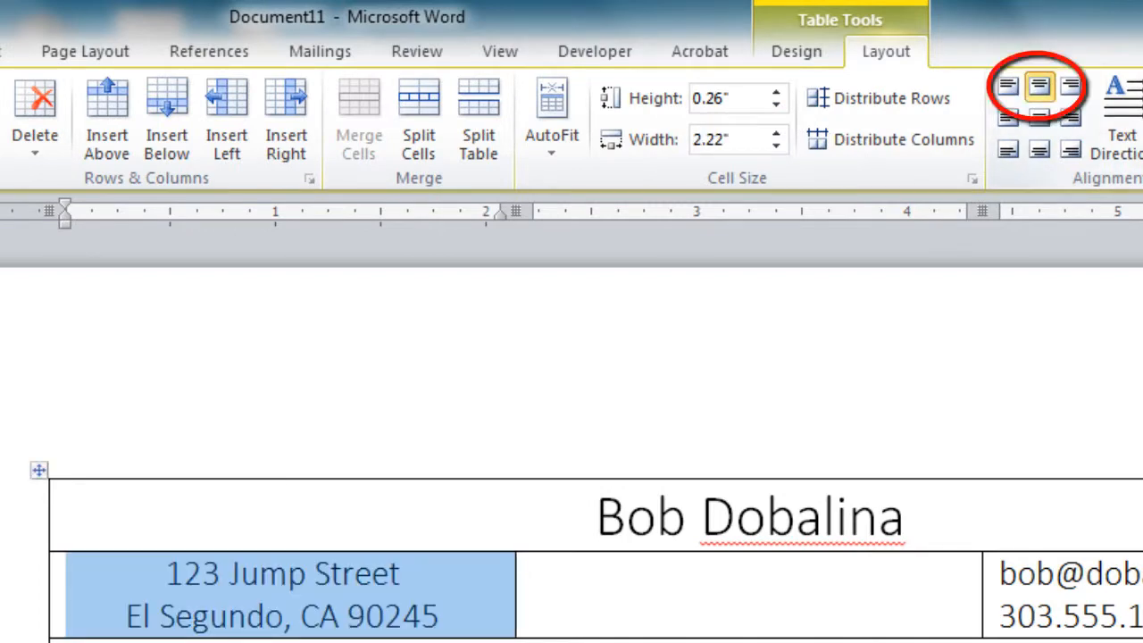
pyautogui.click(1089, 589)
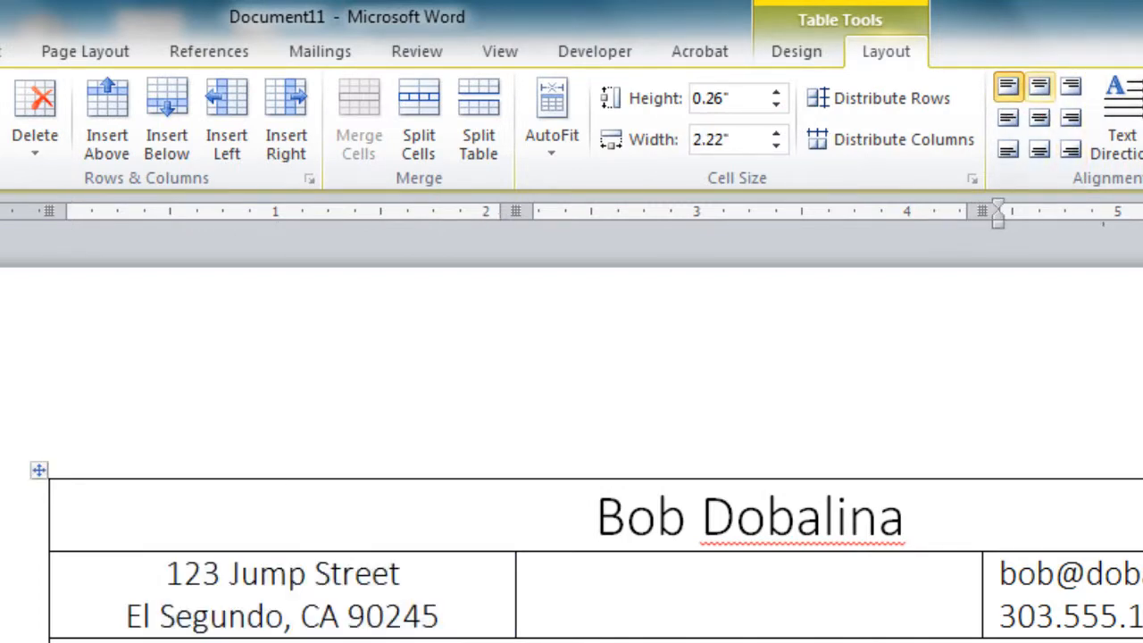
pyautogui.click(1040, 87)
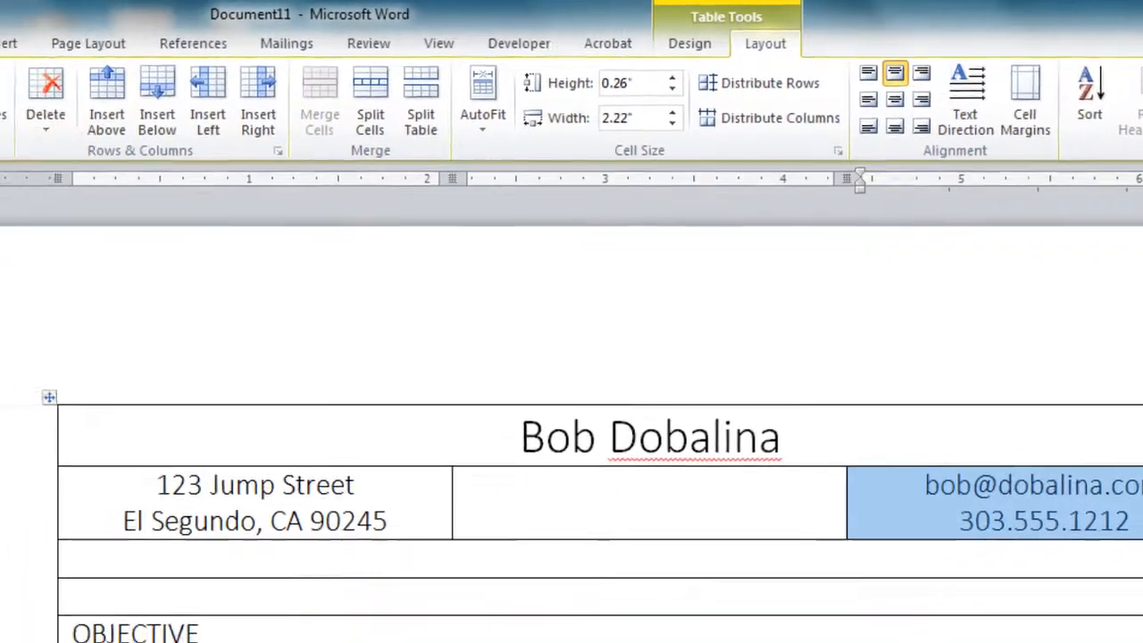
# Make the OBJECTIVE heading bold
pyautogui.moveTo(349, 592); pyautogui.dragTo(230, 592)
pyautogui.click(98, 40)
pyautogui.click(187, 110)
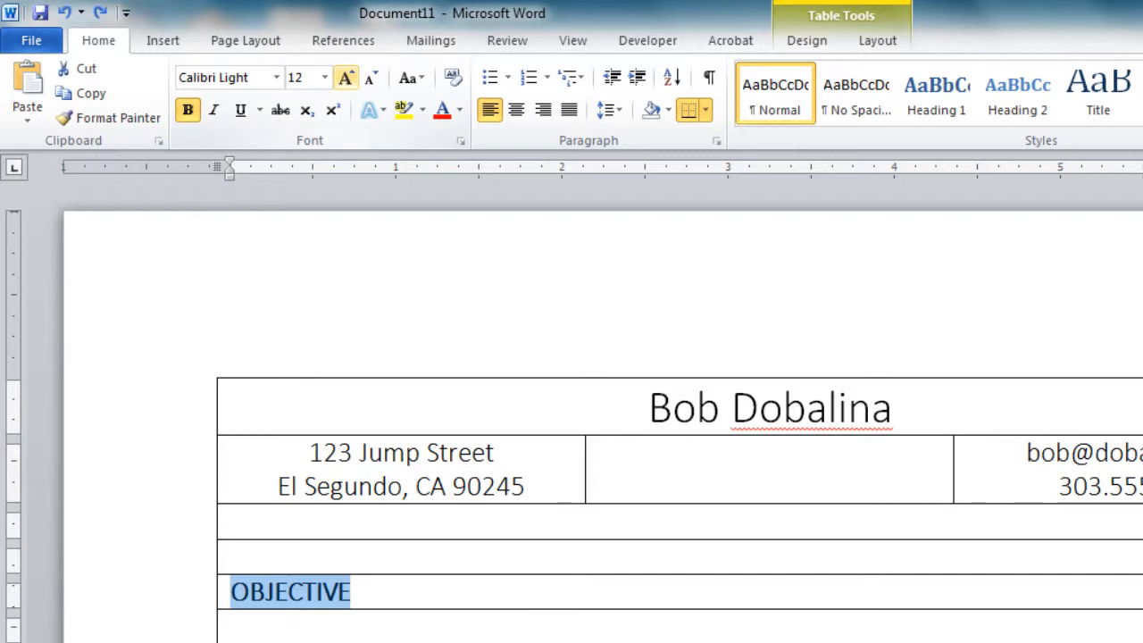
# Enlarge OBJECTIVE to 14 pt and copy its heading formatting to EDUCATION and WORK EXPERIENCE
pyautogui.click(346, 78)
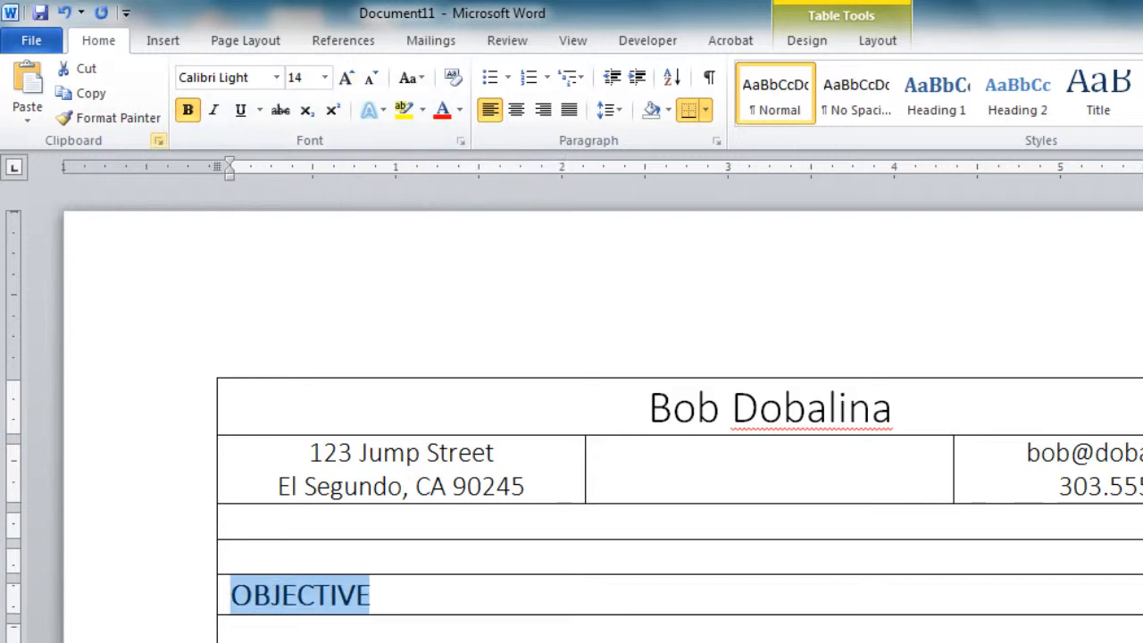
pyautogui.click(108, 118)
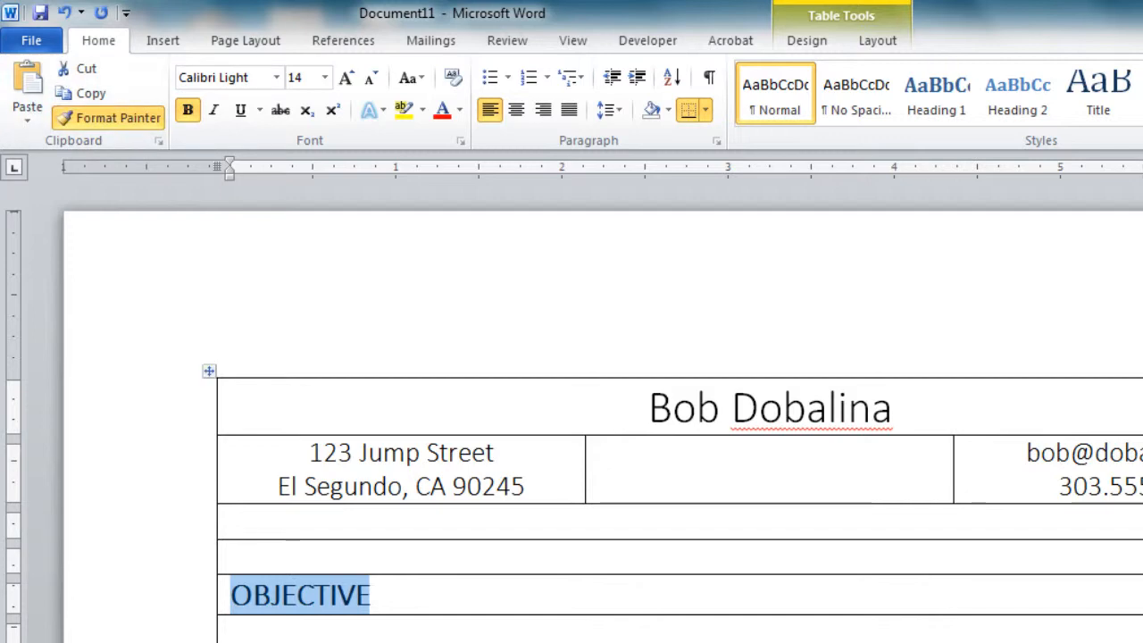
pyautogui.click(268, 638)
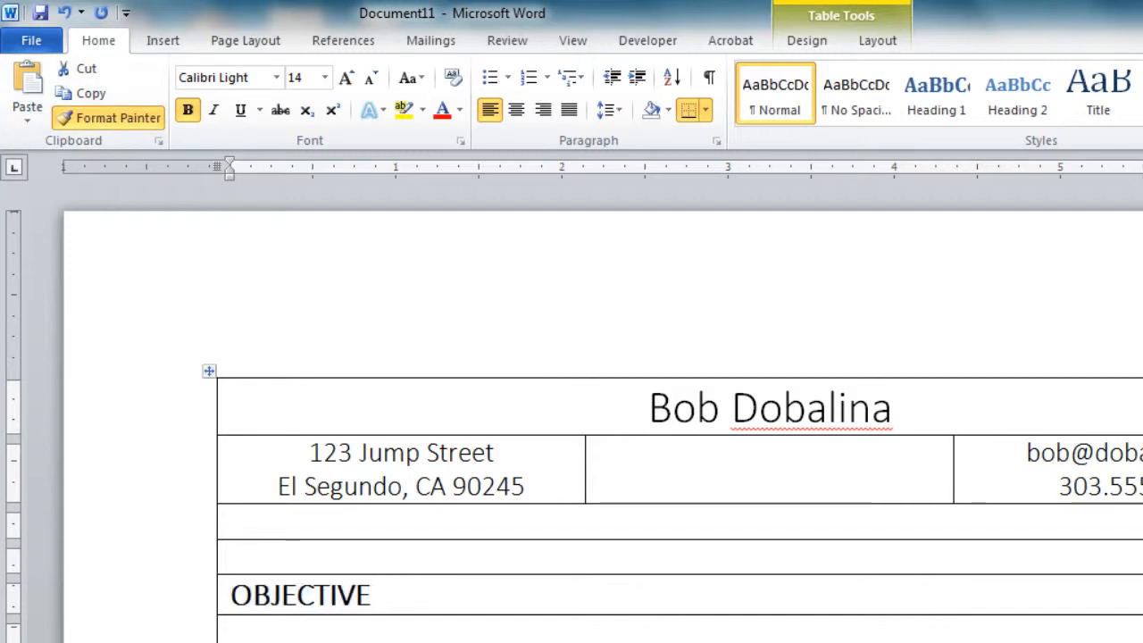
pyautogui.scroll(-10, 571, 411)
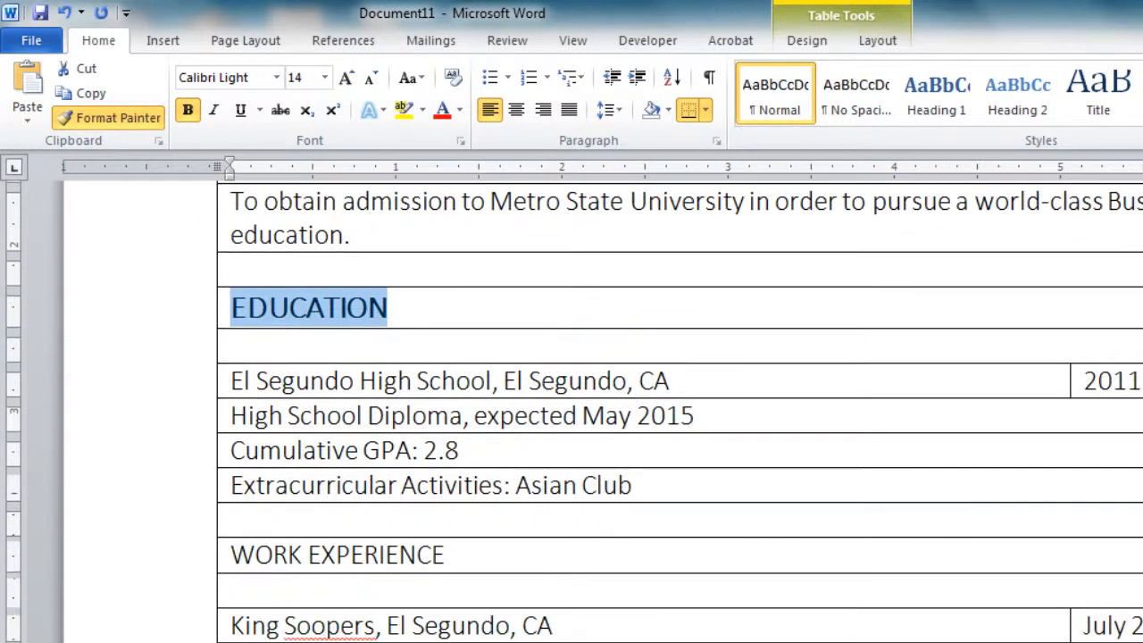
pyautogui.moveTo(230, 518); pyautogui.dragTo(444, 518)
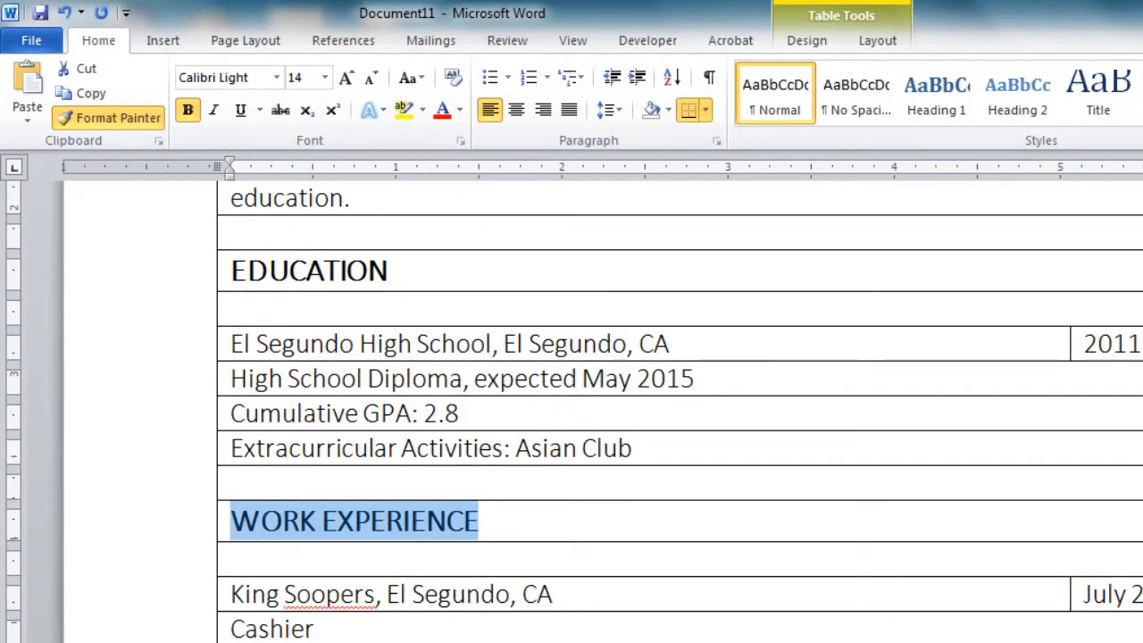
# Apply the heading formatting to COMMUNITY SERVICE and SKILLS, then bold El Segundo High School
pyautogui.scroll(-7, 572, 411)
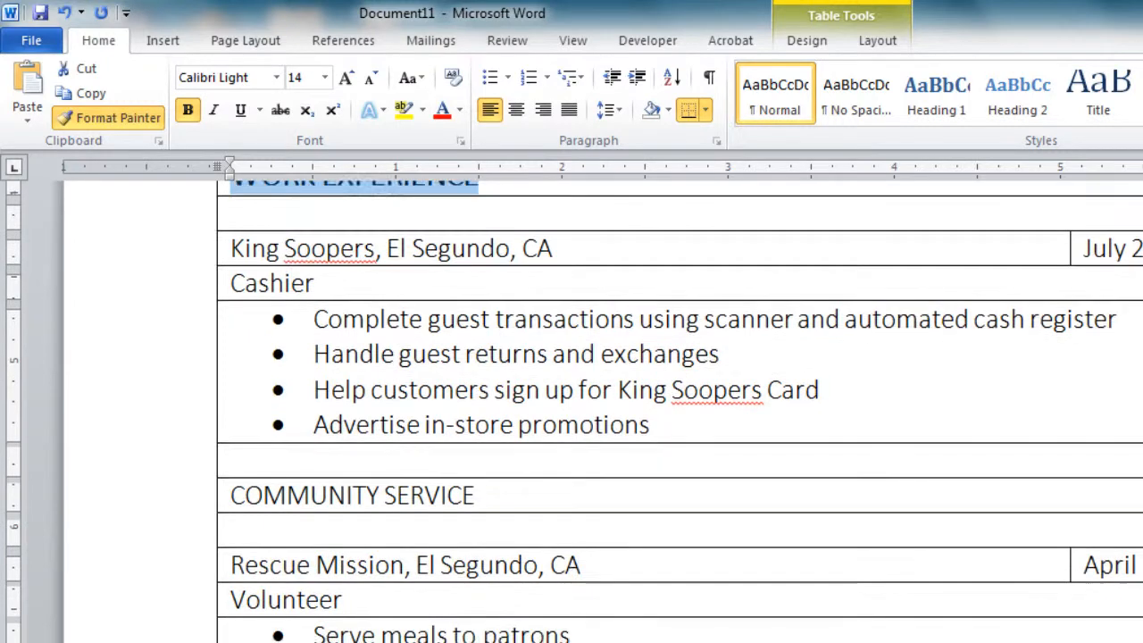
pyautogui.moveTo(478, 496); pyautogui.dragTo(230, 495)
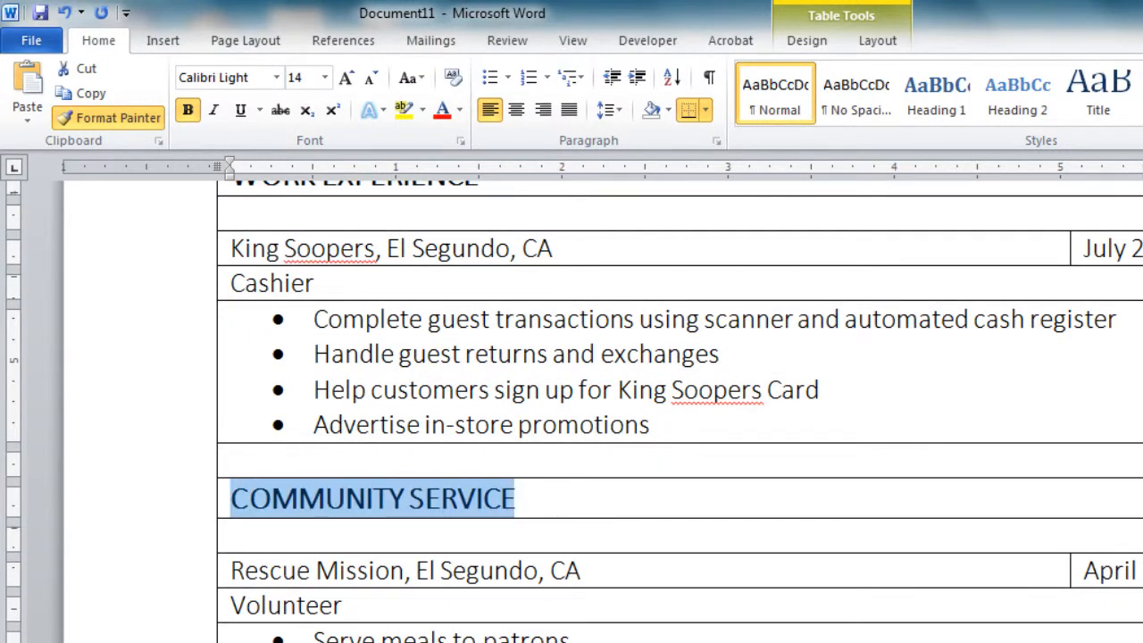
pyautogui.scroll(-6, 572, 407)
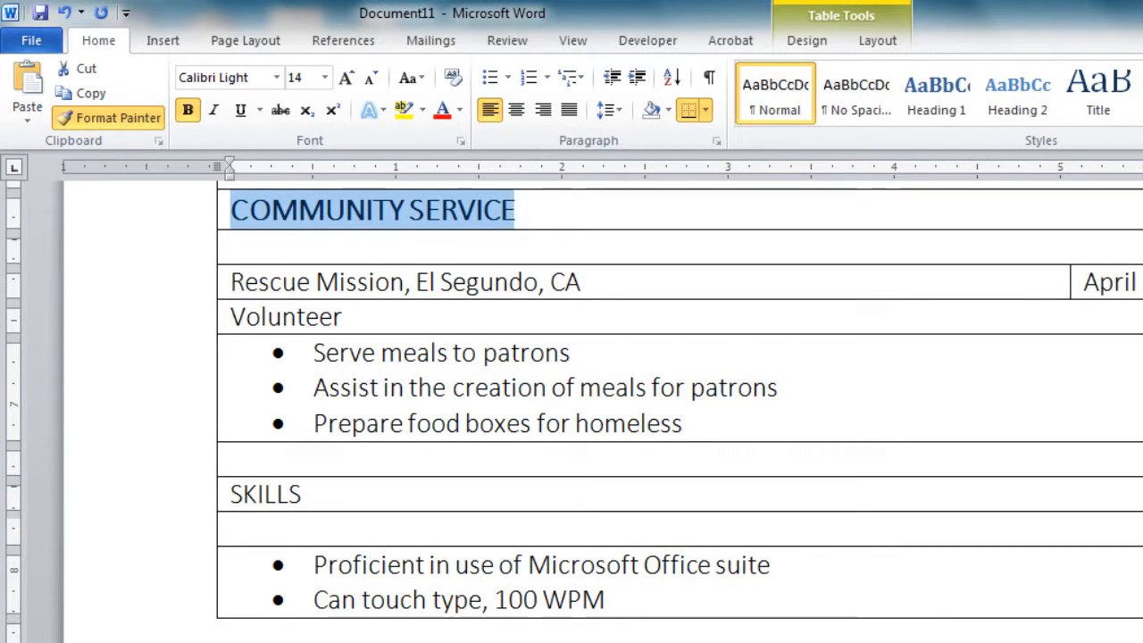
pyautogui.moveTo(303, 494); pyautogui.dragTo(230, 494)
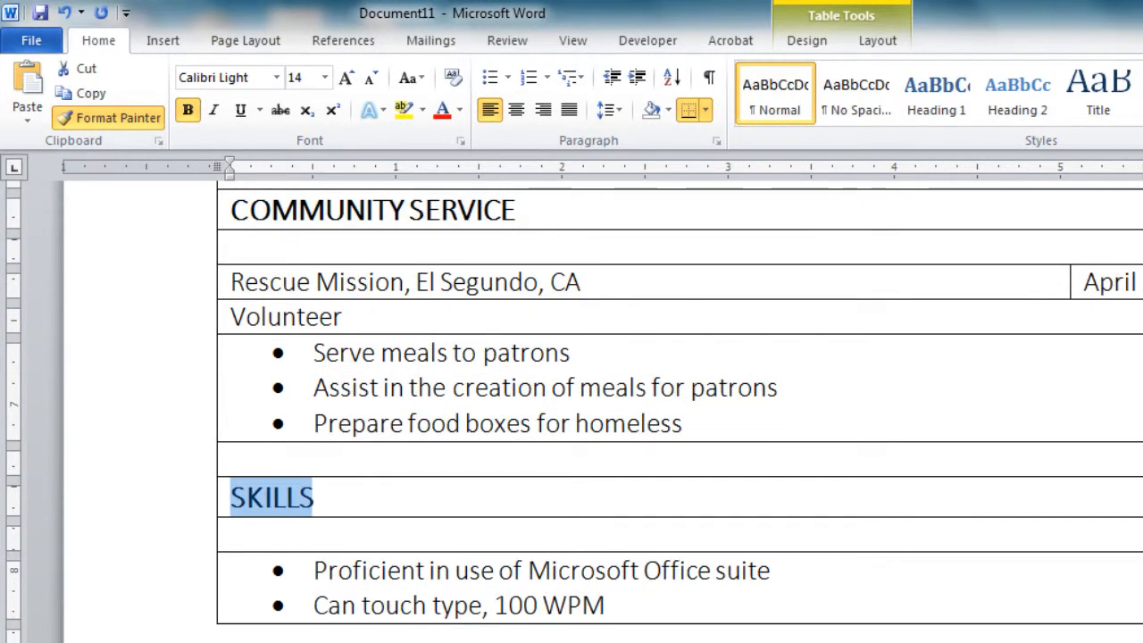
pyautogui.press('Escape')
pyautogui.scroll(10, 572, 402)
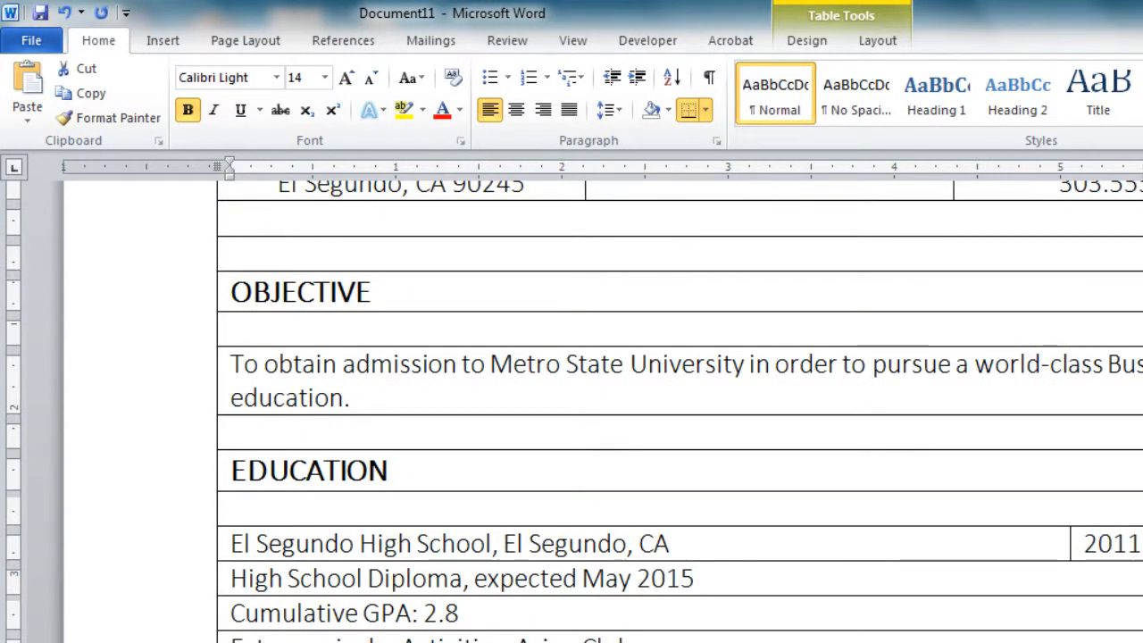
pyautogui.moveTo(230, 543); pyautogui.dragTo(491, 543)
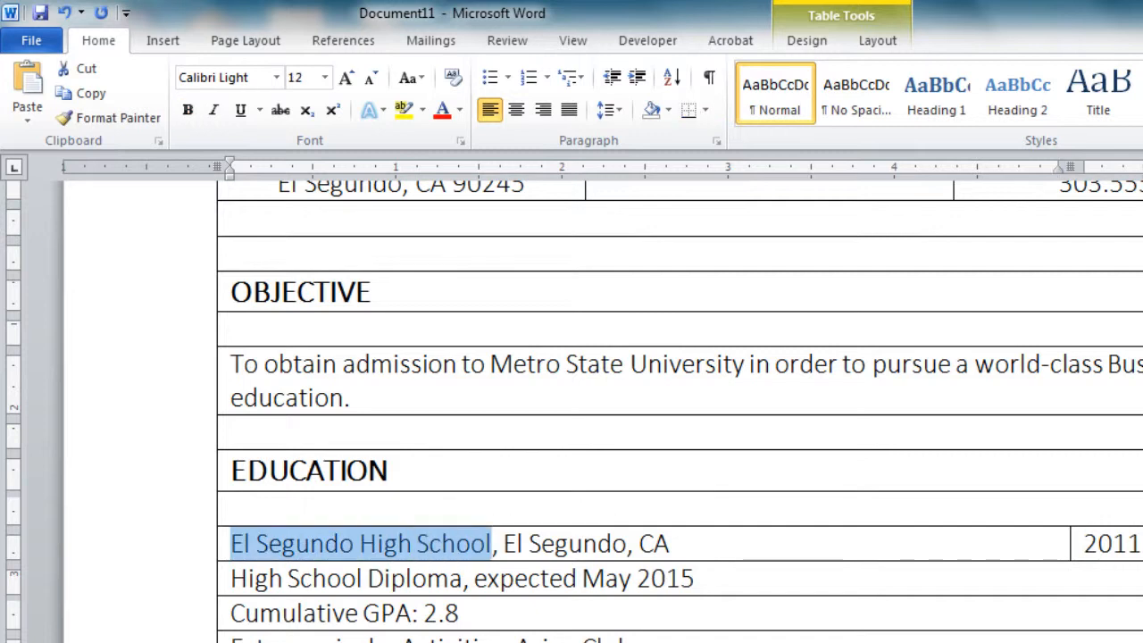
pyautogui.click(187, 109)
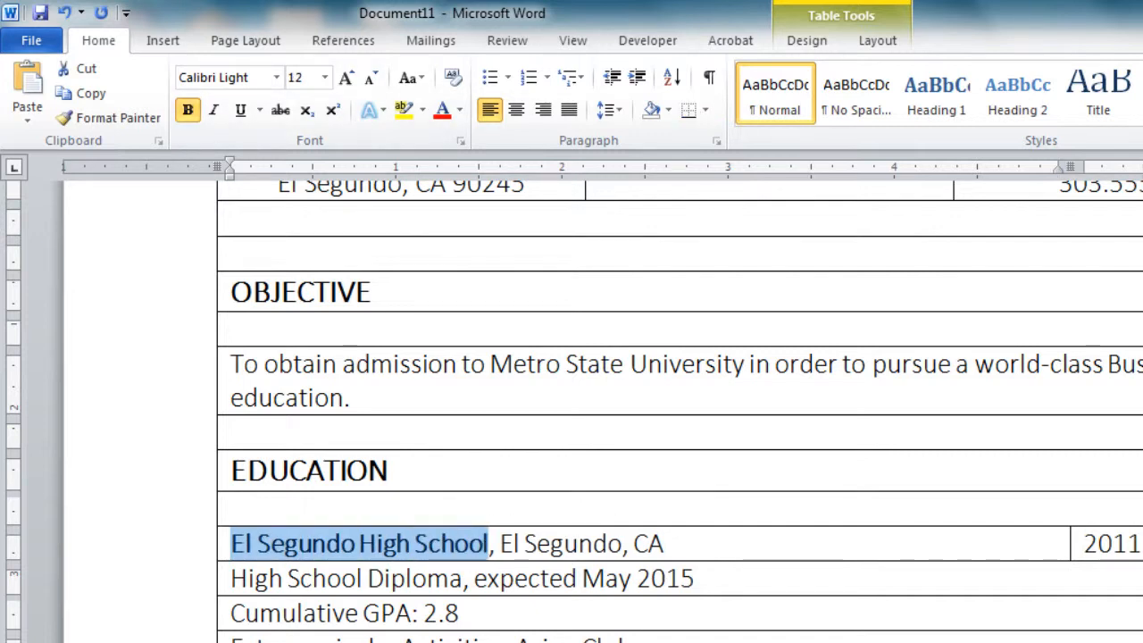
# Italicize 'expected May 2015' and right-align the 2011 - Present date cell
pyautogui.moveTo(474, 578); pyautogui.dragTo(694, 578)
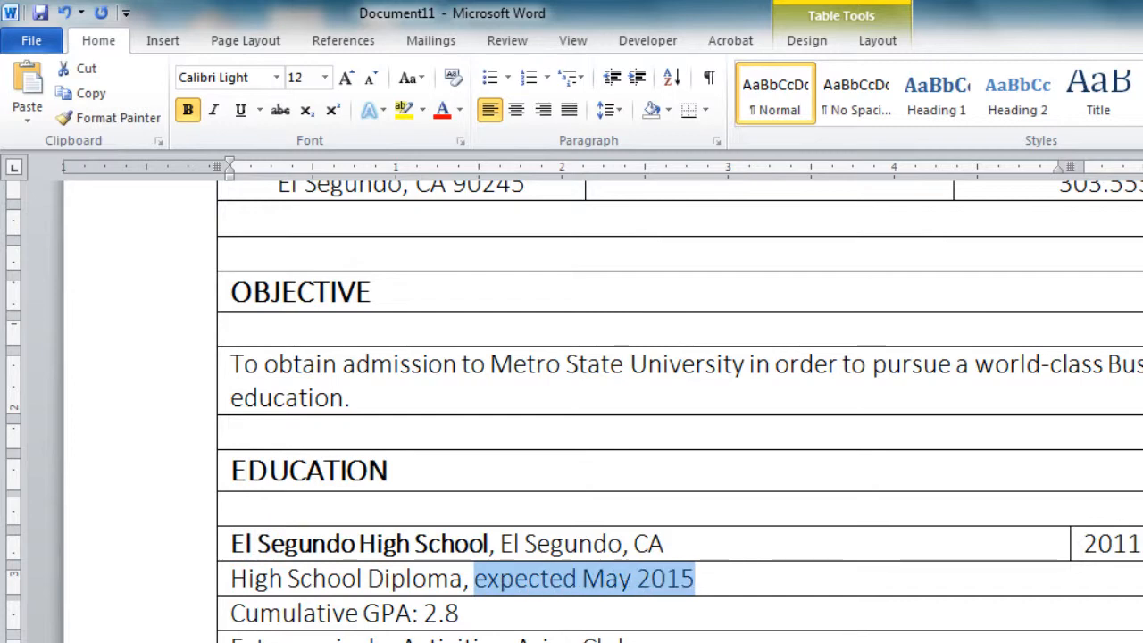
pyautogui.hotkey('ctrl', 'i')
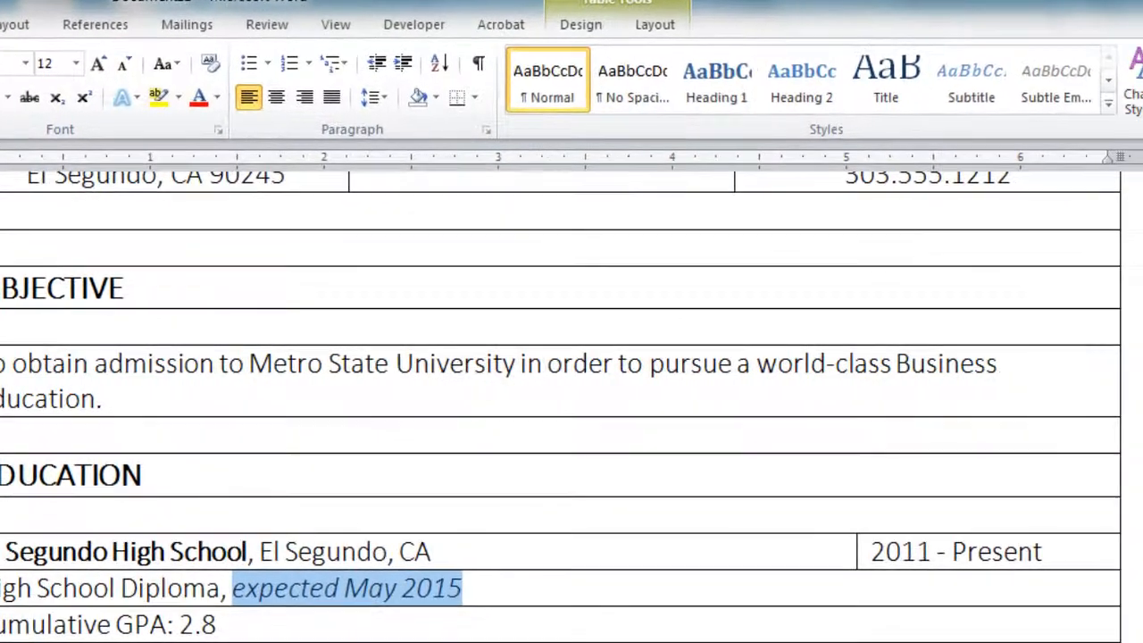
pyautogui.click(1098, 544)
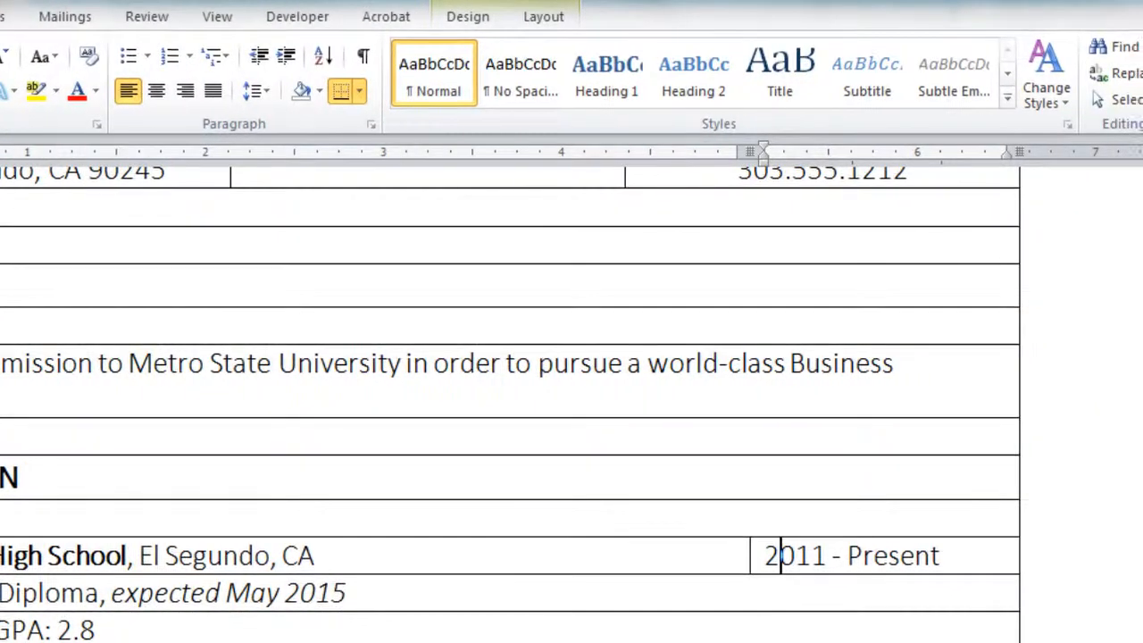
pyautogui.click(543, 17)
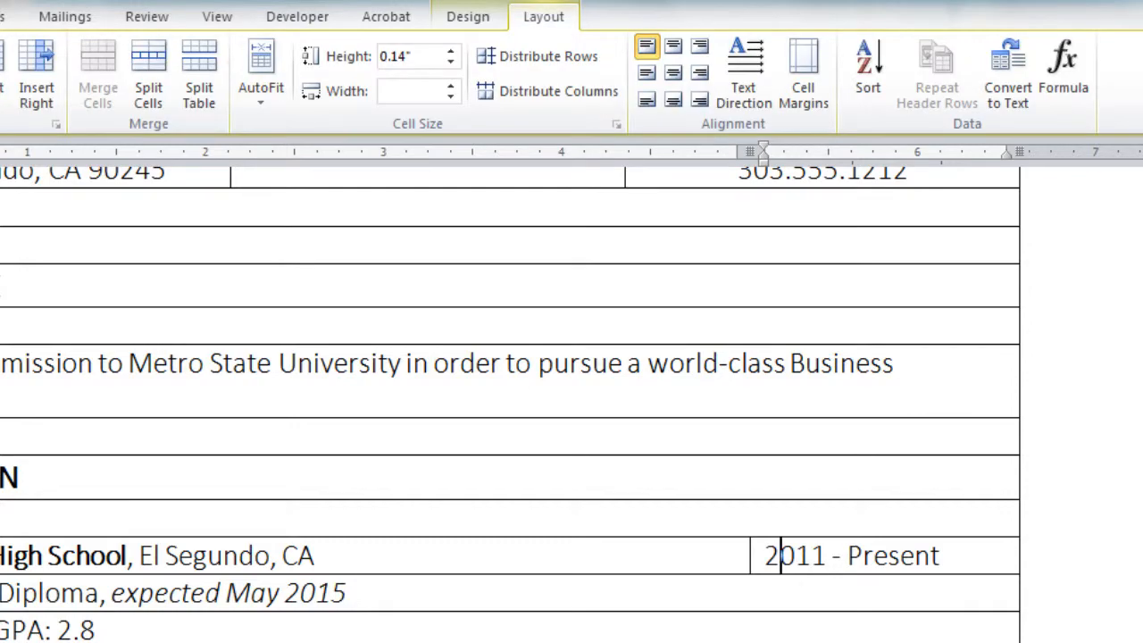
pyautogui.click(700, 47)
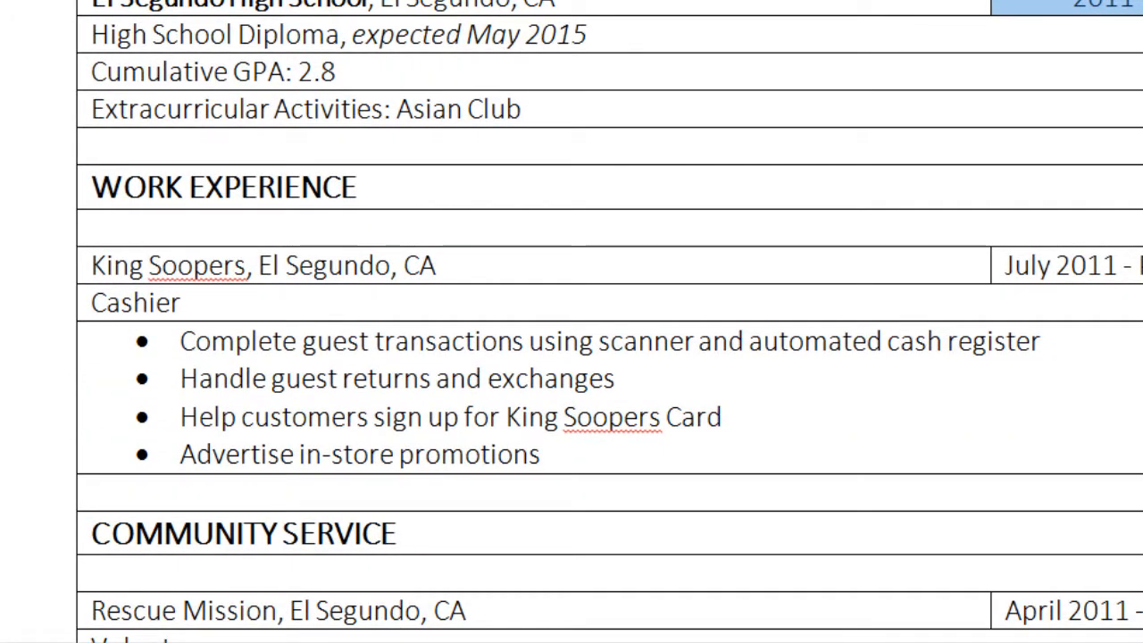
# Bold King Soopers, italicize Cashier, and right-align the July 2011 - Present date
pyautogui.moveTo(92, 266); pyautogui.dragTo(245, 266)
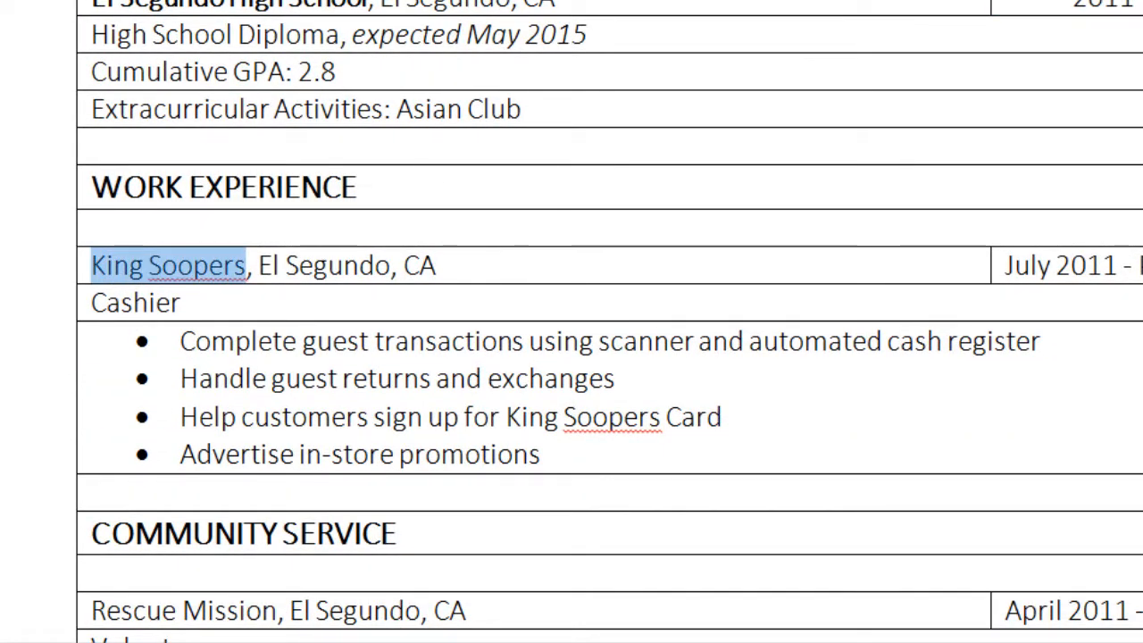
pyautogui.hotkey('ctrl', 'b')
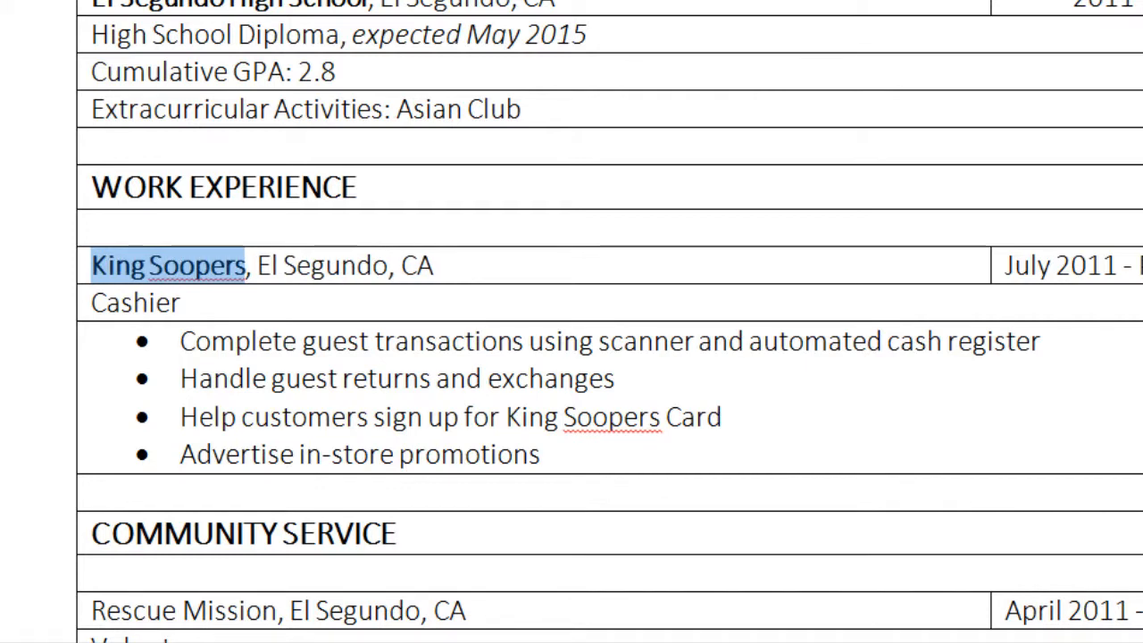
pyautogui.moveTo(180, 302); pyautogui.dragTo(91, 302)
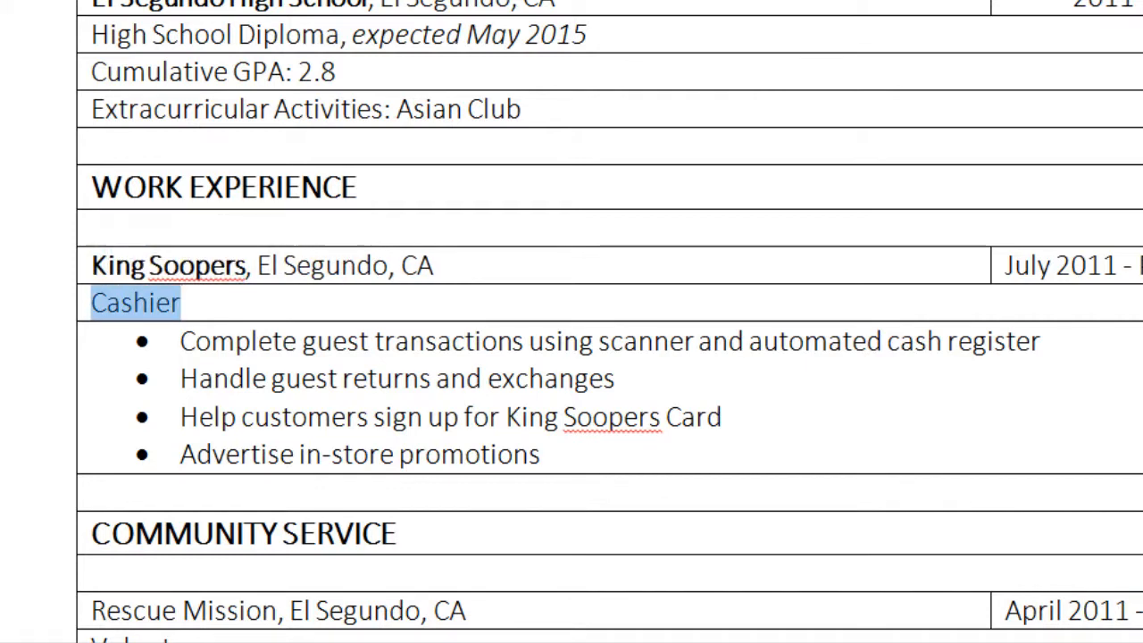
pyautogui.hotkey('ctrl', 'i')
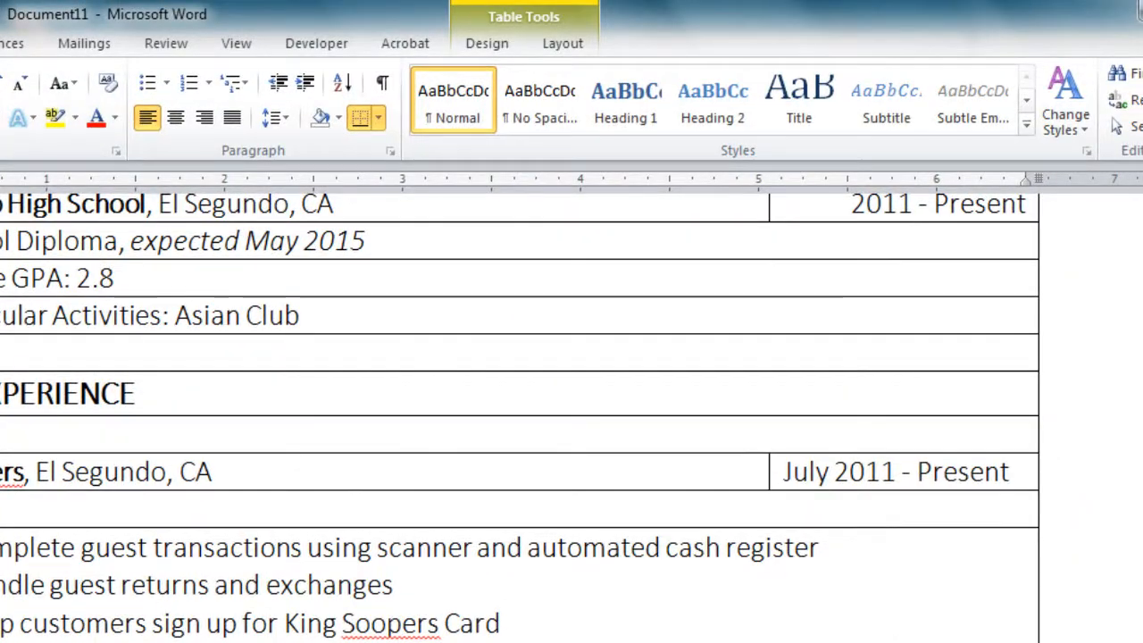
pyautogui.click(562, 43)
pyautogui.click(720, 74)
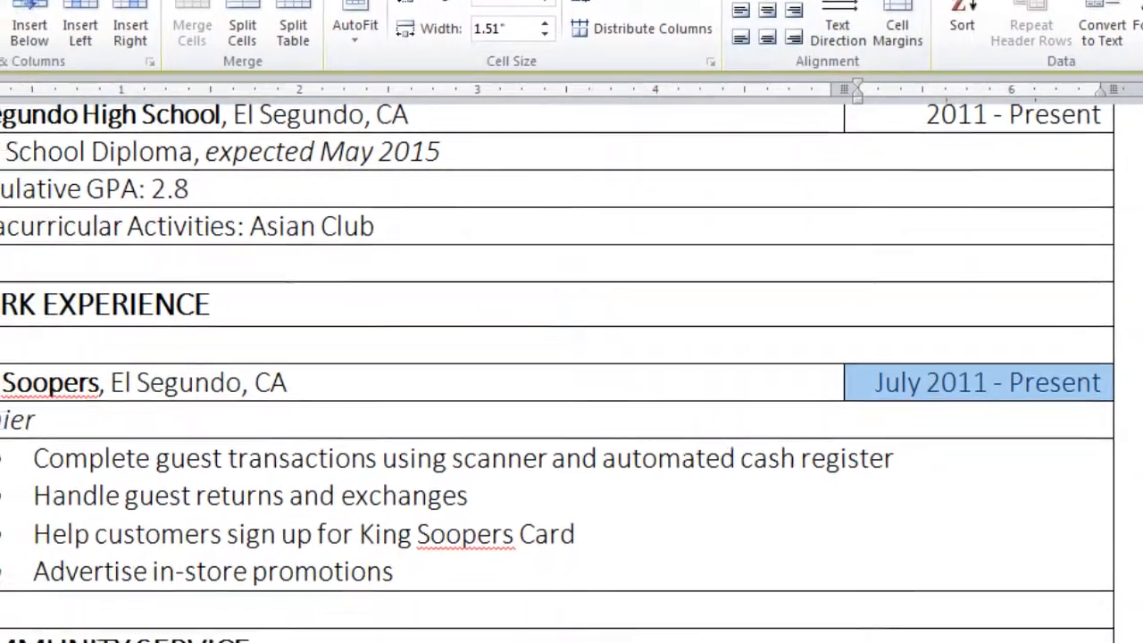
# Bold Rescue Mission, right-align the April 2011 - Present date, and italicize Volunteer
pyautogui.scroll(-3, 572, 321)
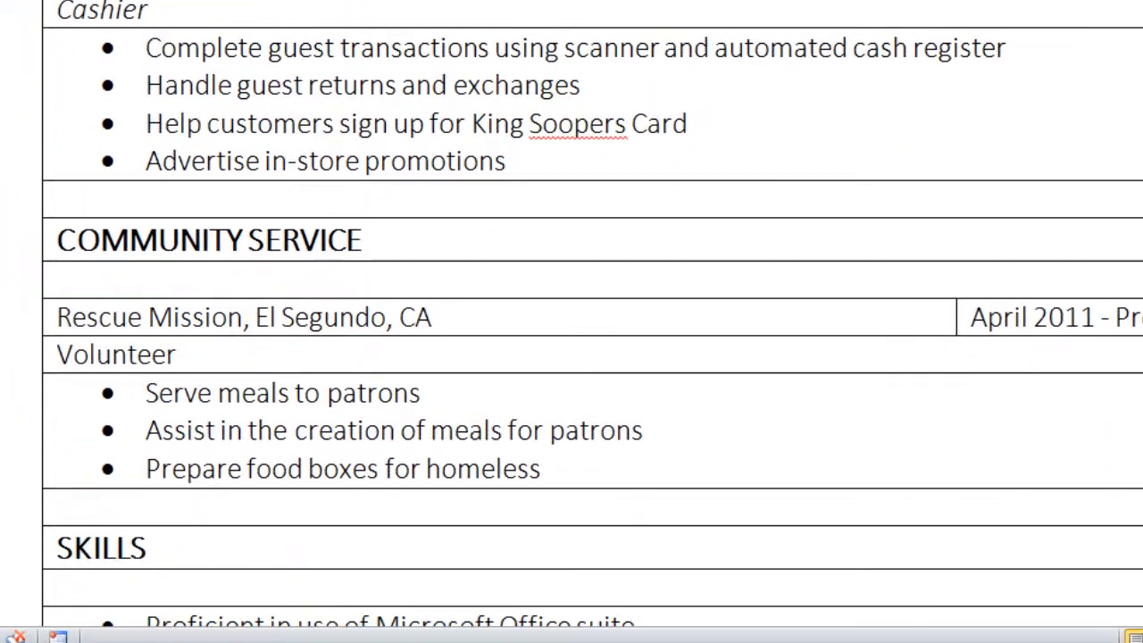
pyautogui.moveTo(57, 318); pyautogui.dragTo(242, 318)
pyautogui.hotkey('ctrl', 'b')
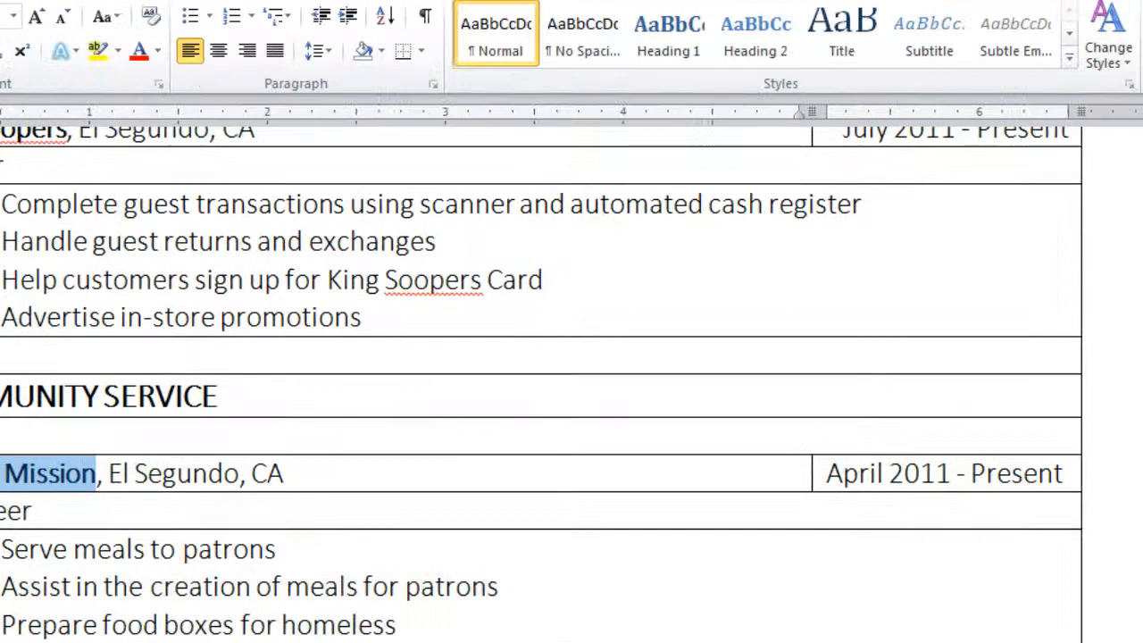
pyautogui.click(1002, 317)
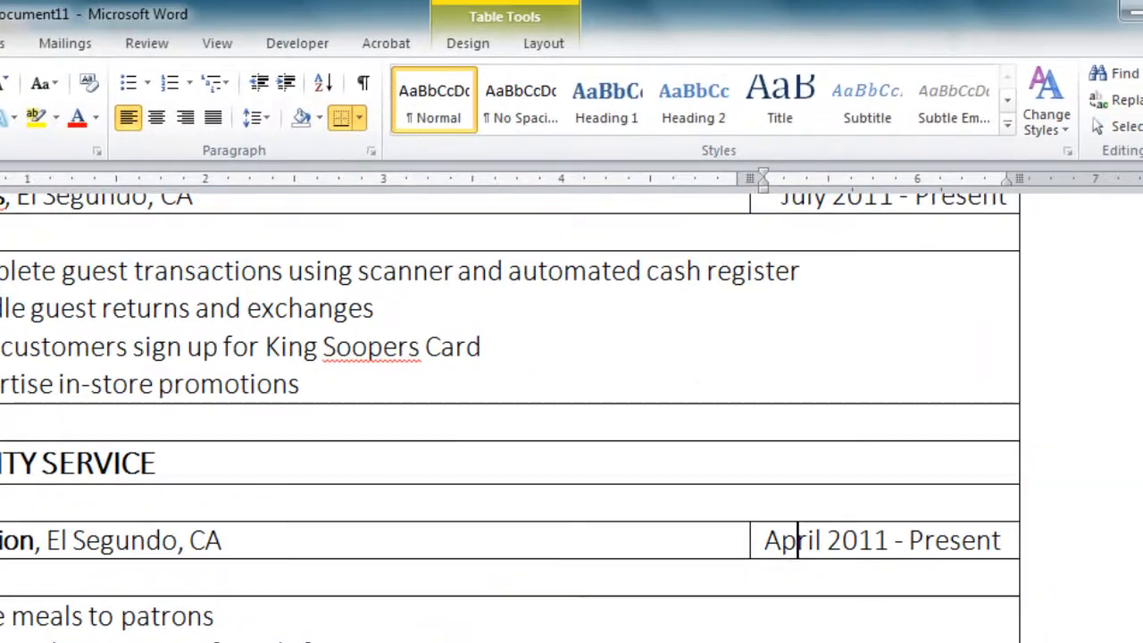
pyautogui.click(543, 43)
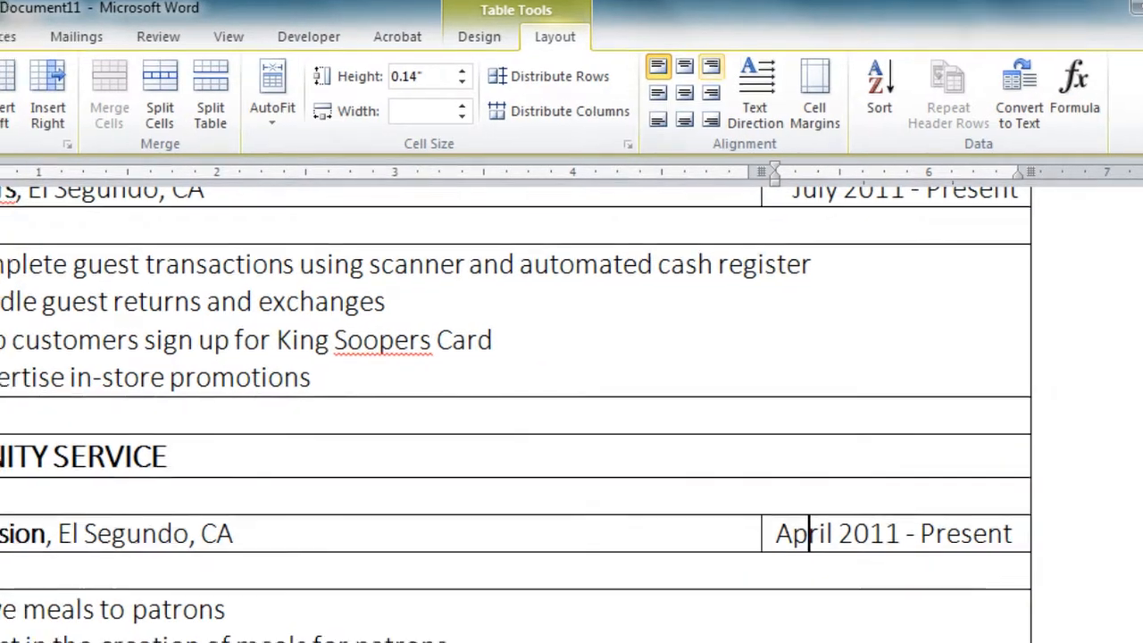
pyautogui.tripleClick(882, 540)
pyautogui.moveTo(153, 470); pyautogui.dragTo(32, 470)
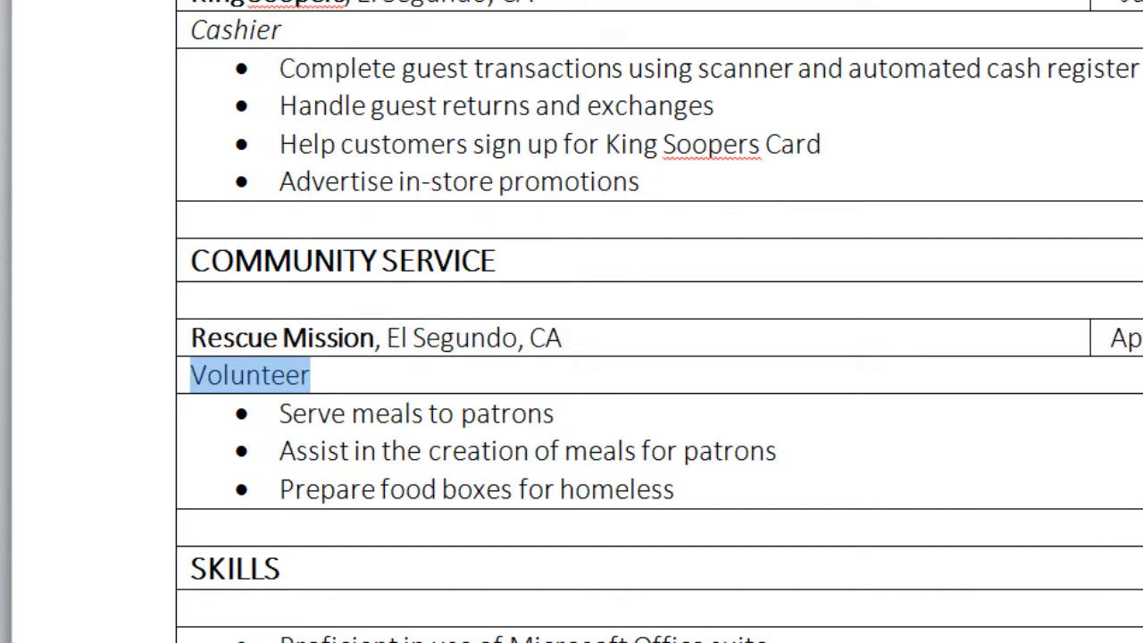
pyautogui.hotkey('ctrl', 'i')
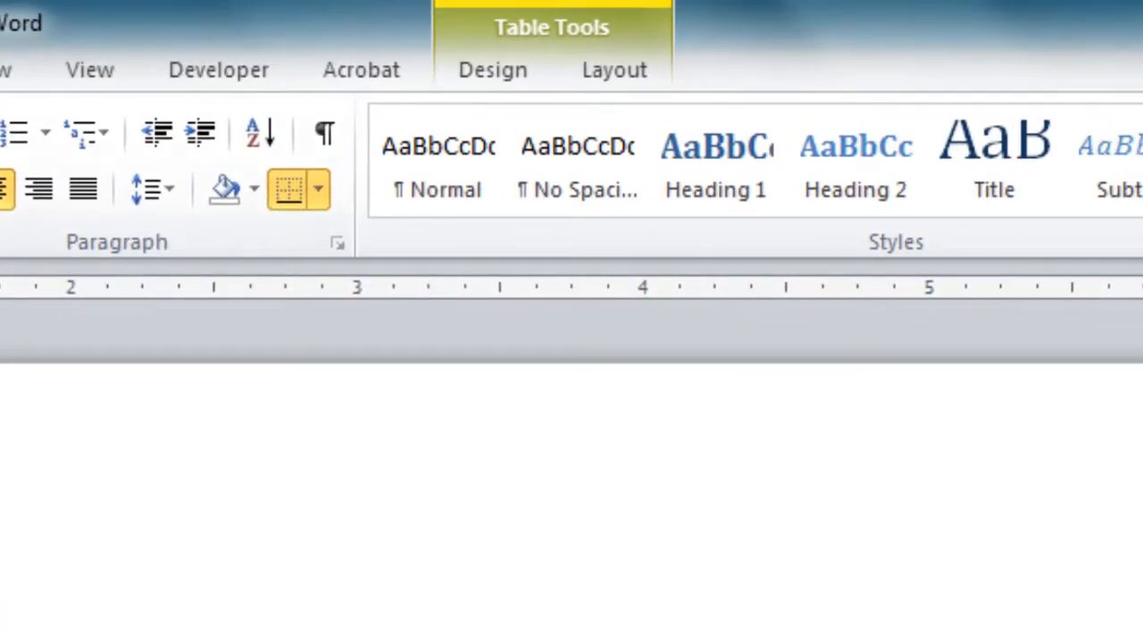
# Apply No Border to the résumé table to remove all its borders
pyautogui.click(615, 70)
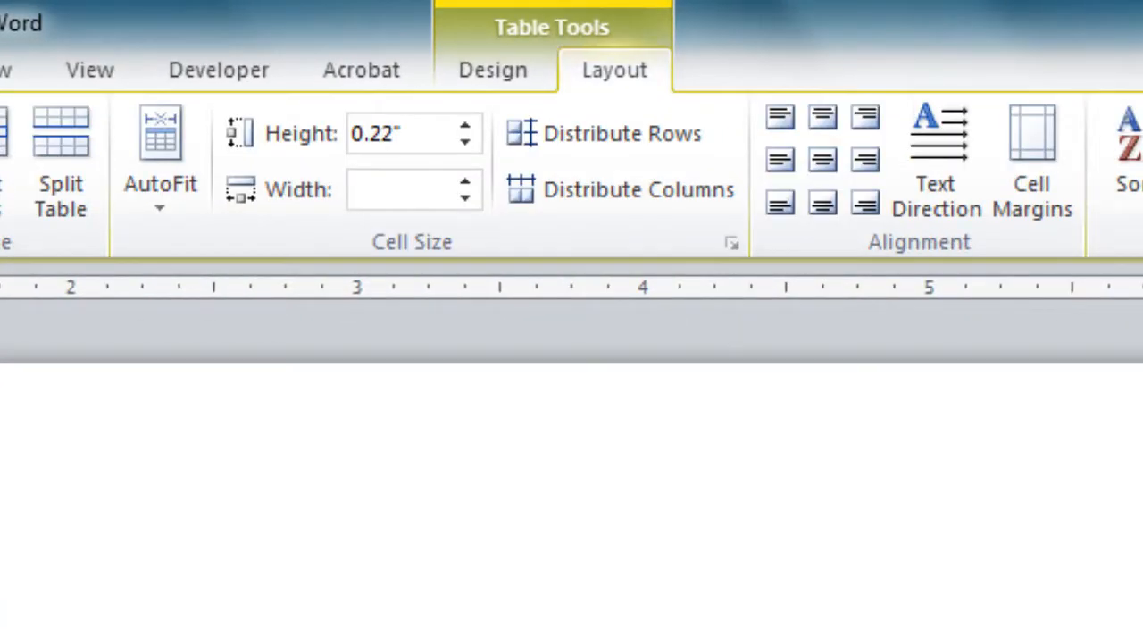
pyautogui.click(493, 70)
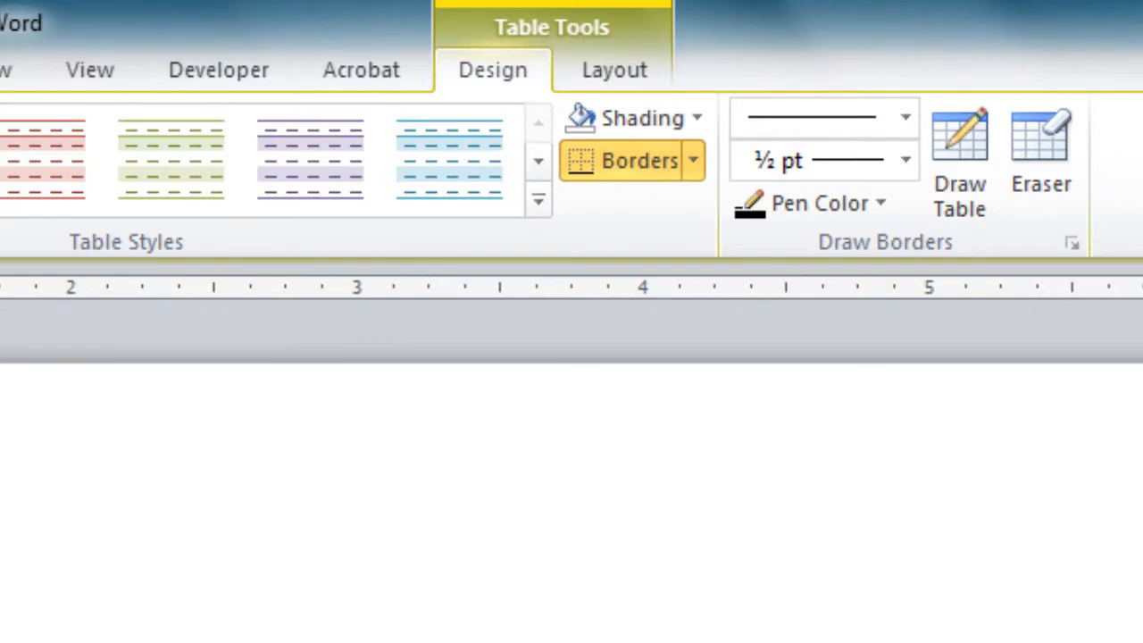
pyautogui.click(693, 160)
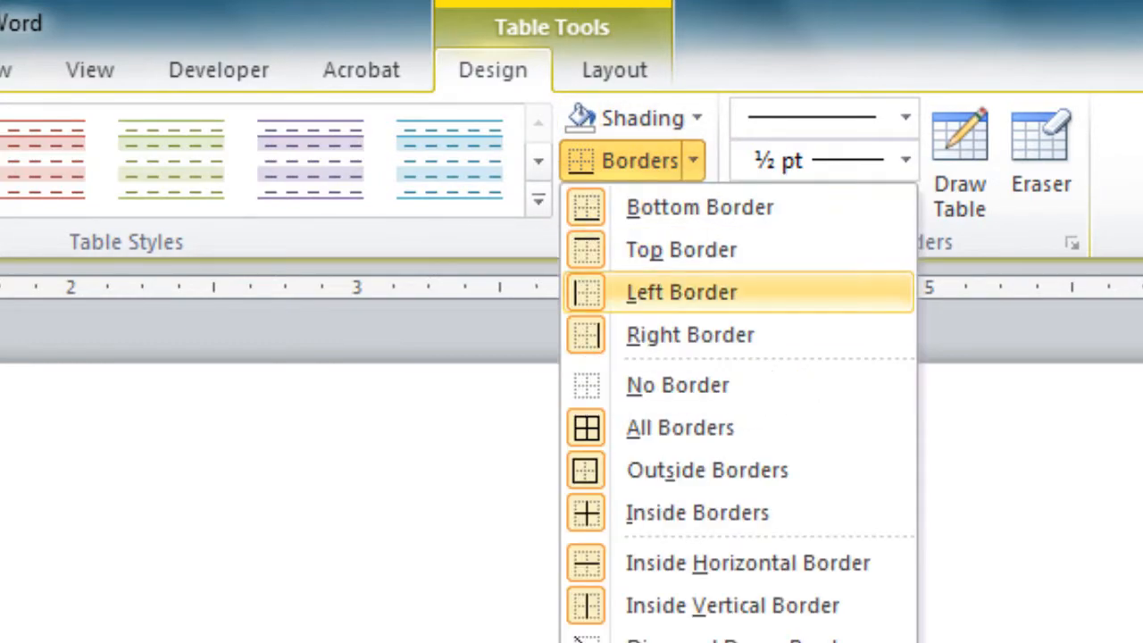
pyautogui.click(677, 385)
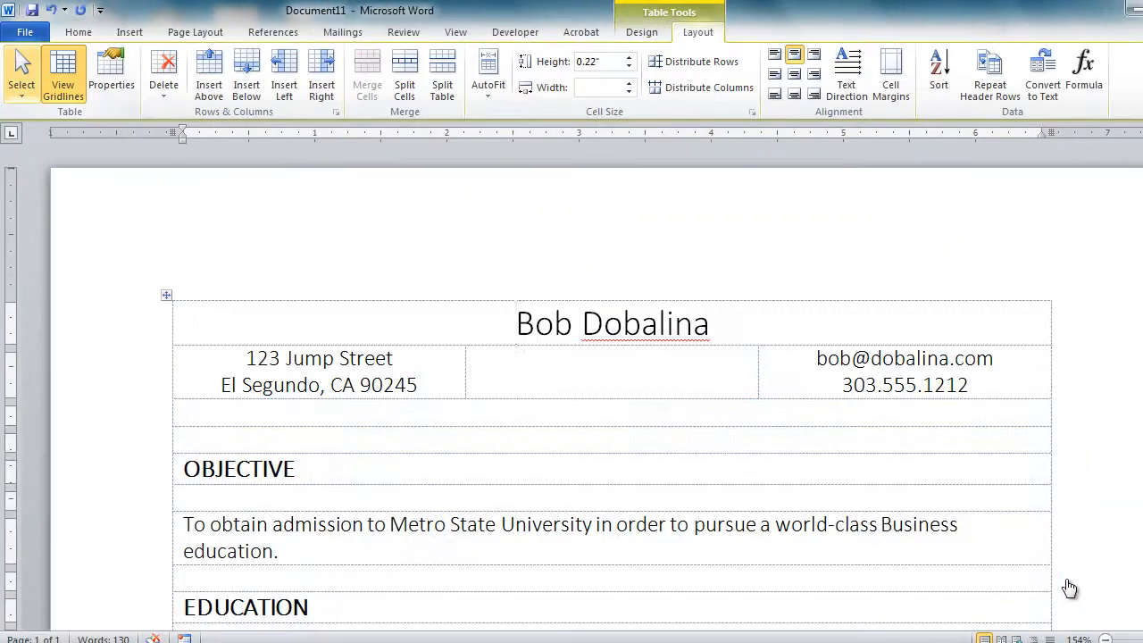
# Save the résumé as a Word document named with the author's prefix followed by _CA6_MASH_Resume
pyautogui.hotkey('alt', 'f')
pyautogui.press('a')
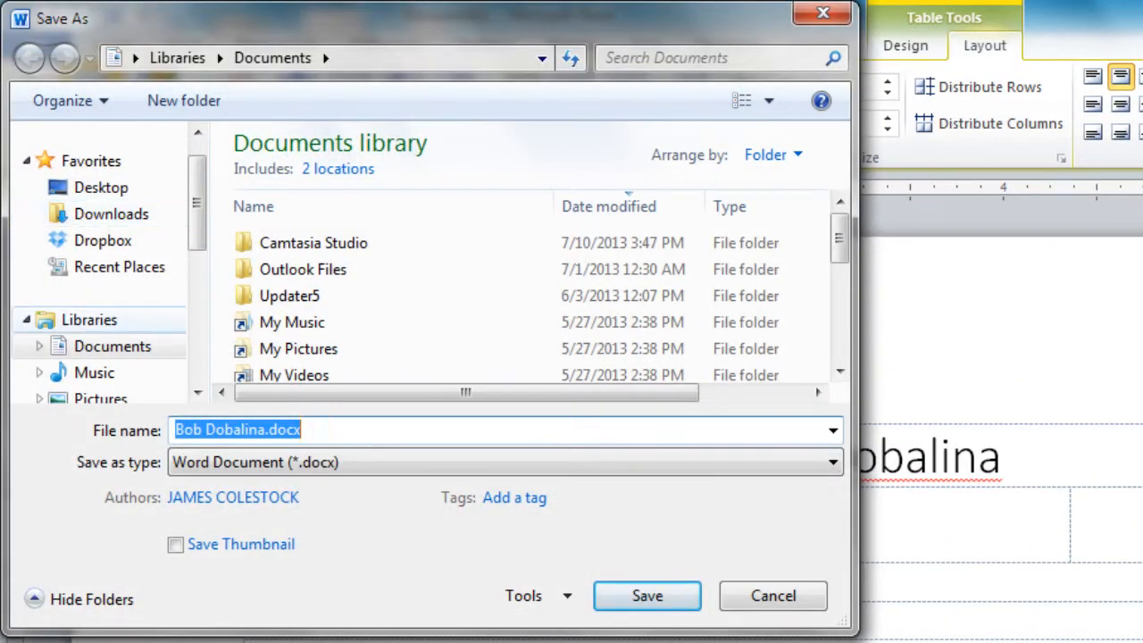
pyautogui.moveTo(267, 430); pyautogui.dragTo(242, 431)
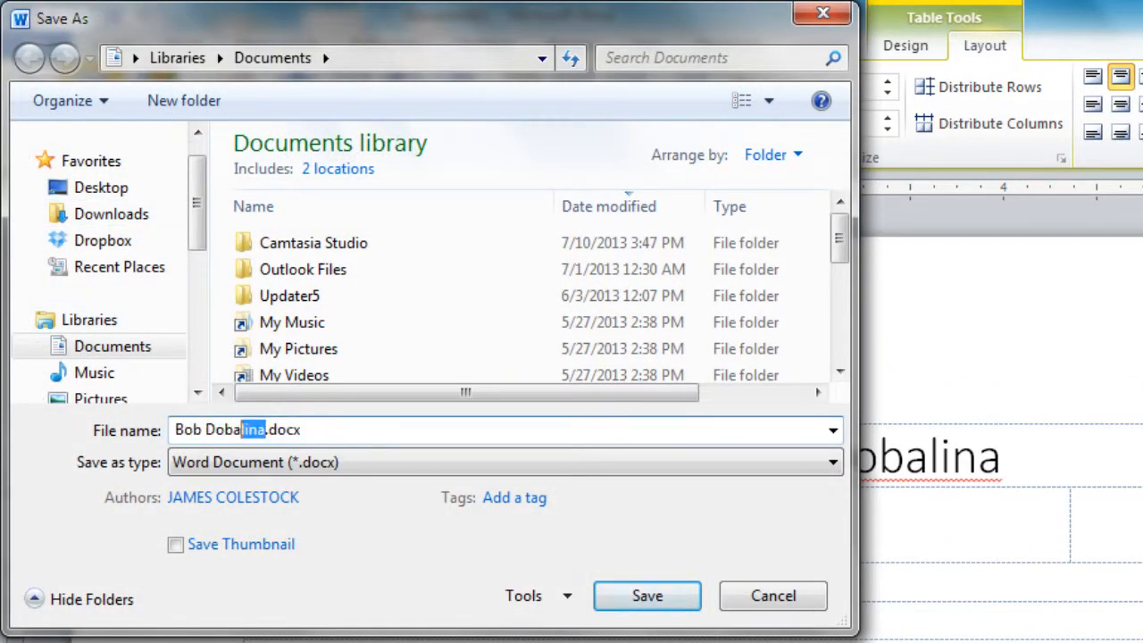
pyautogui.press('BackSpace')
pyautogui.press('BackSpace')
pyautogui.press('BackSpace')
pyautogui.press('BackSpace')
pyautogui.press('BackSpace')
pyautogui.press('BackSpace')
pyautogui.press('BackSpace')
pyautogui.press('BackSpace')
pyautogui.press('BackSpace')
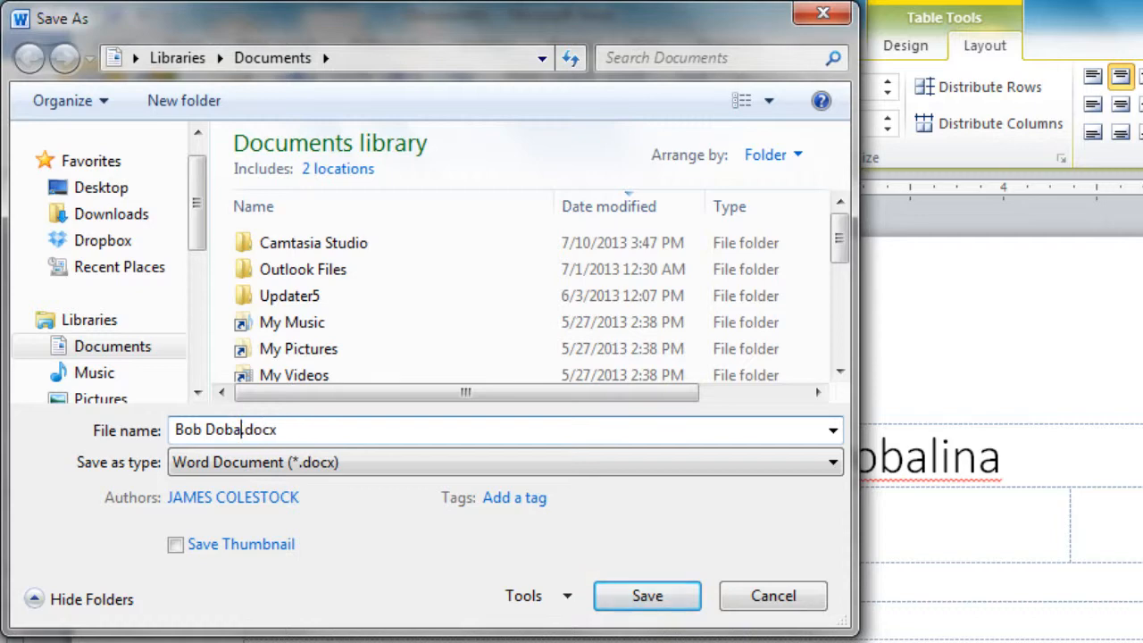
pyautogui.write('Mr')
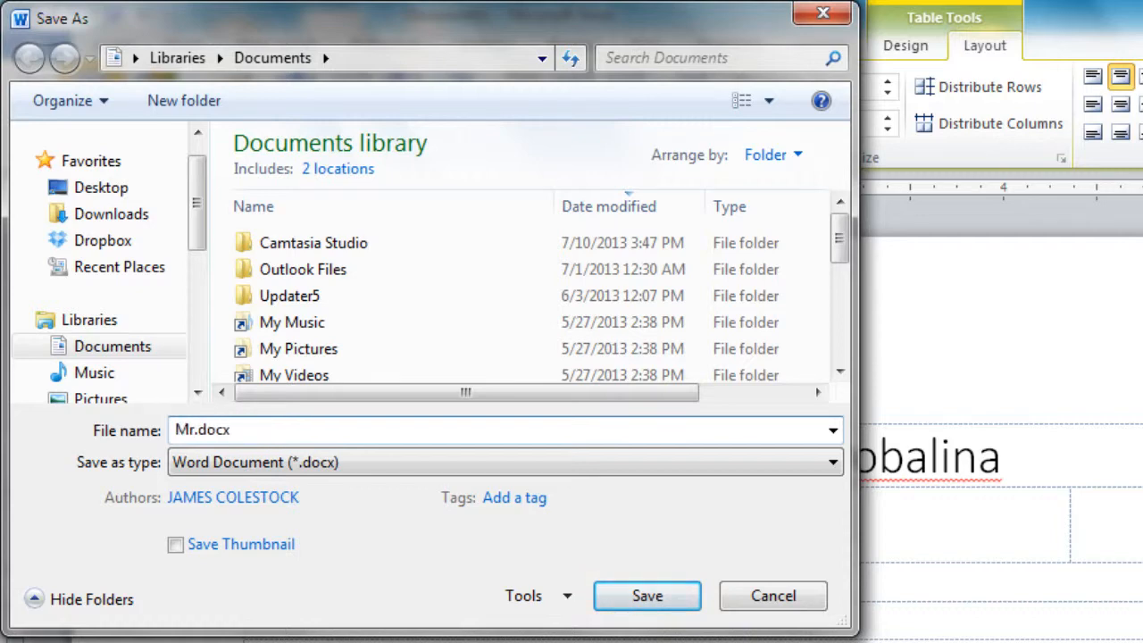
pyautogui.write('_Colestoc')
pyautogui.write('k_CA6')
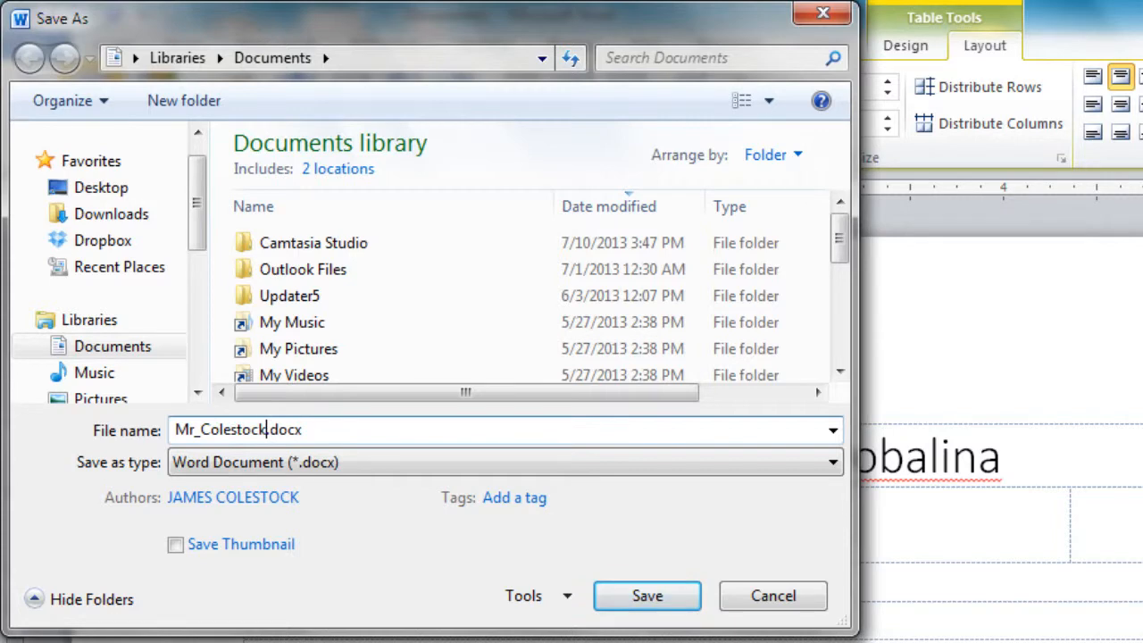
pyautogui.write('_')
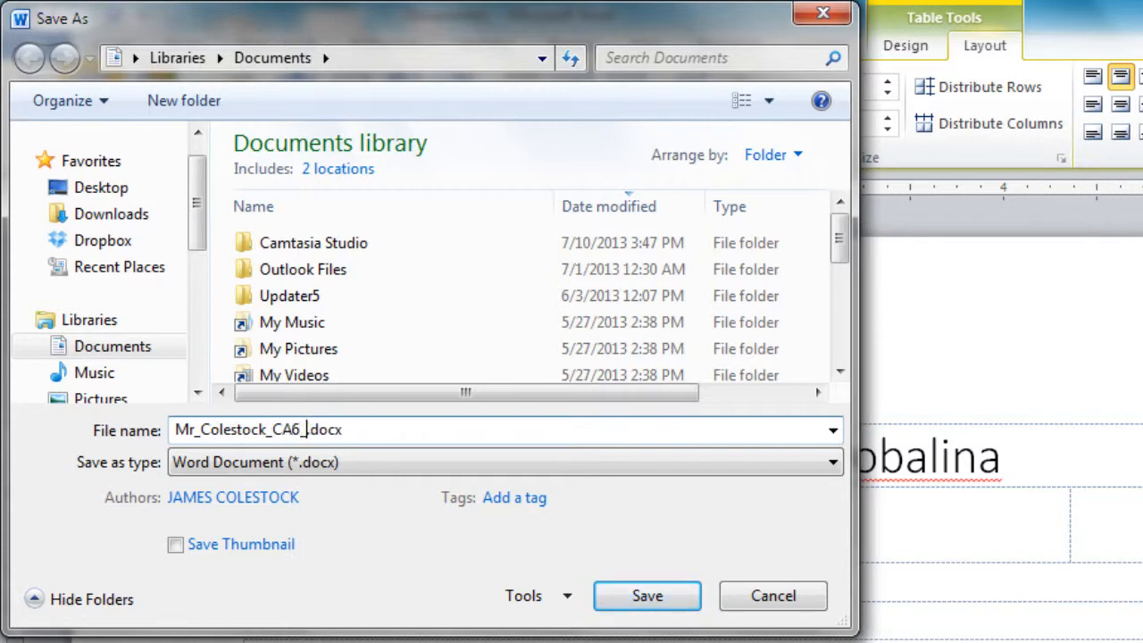
pyautogui.write('MASH')
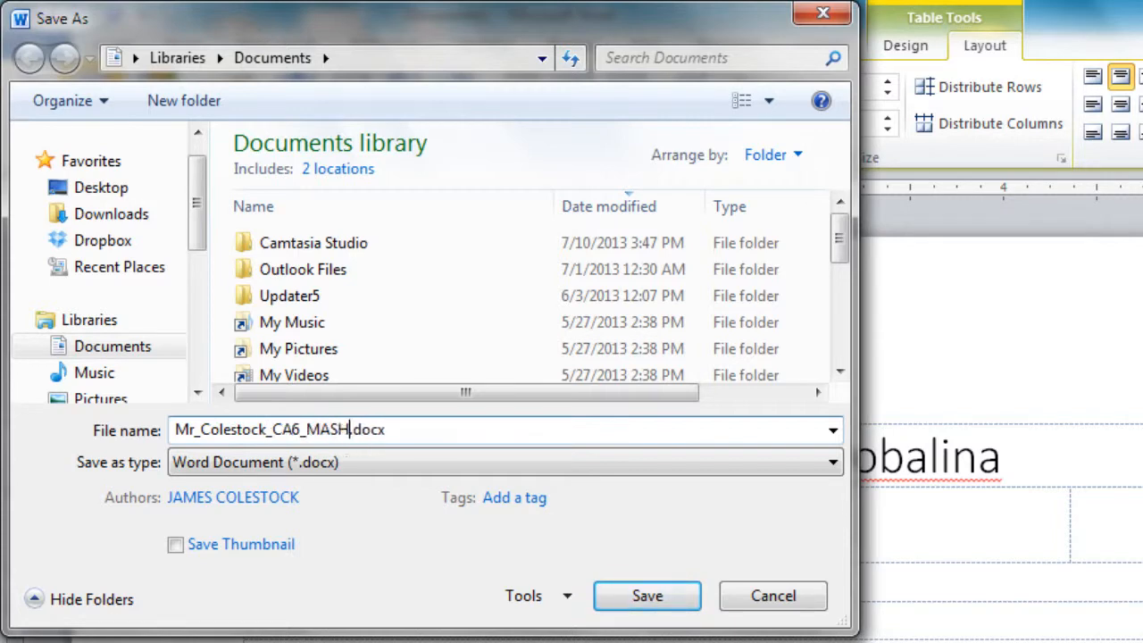
pyautogui.write('_Resu')
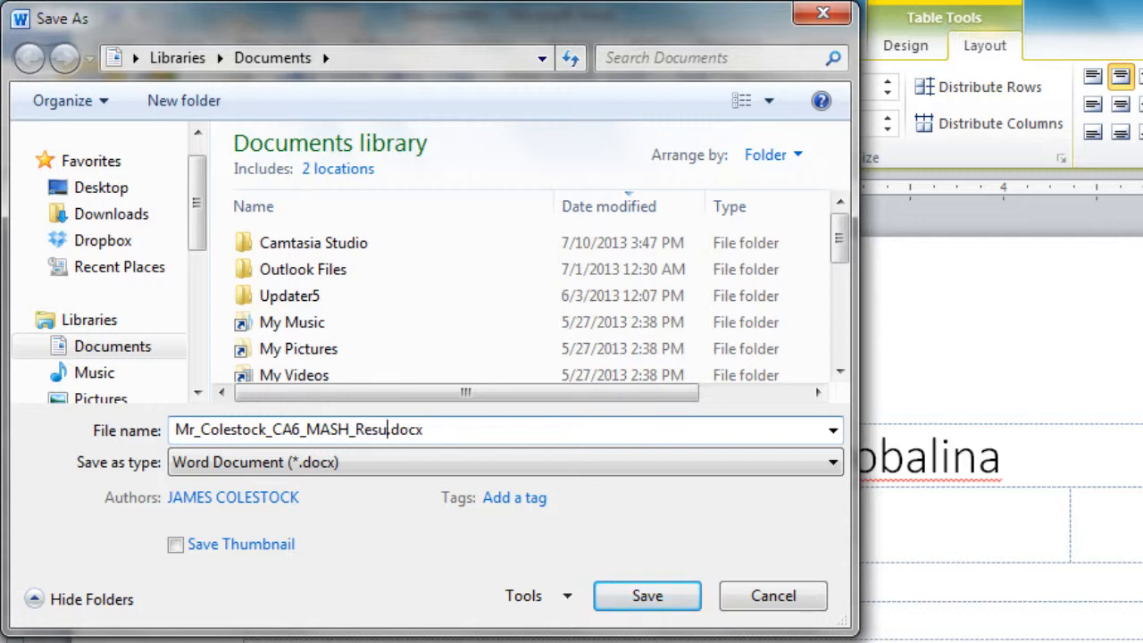
pyautogui.write('me')
pyautogui.press('Return')
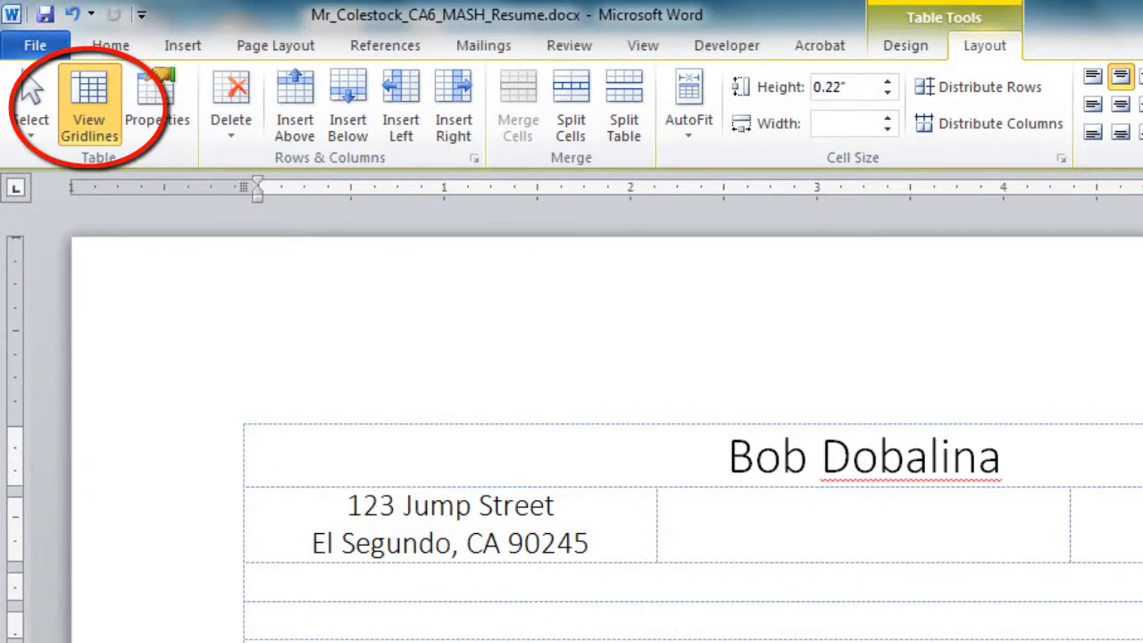
# Turn off table gridlines and review the borderless résumé down to the SKILLS bullets
pyautogui.click(89, 107)
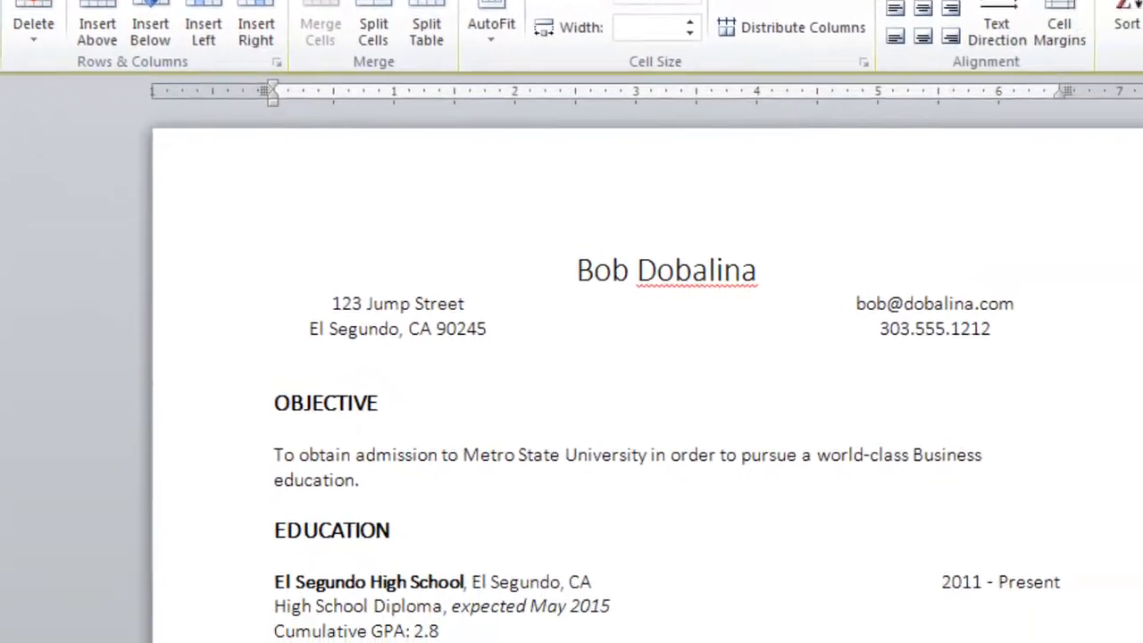
pyautogui.click(61, 22)
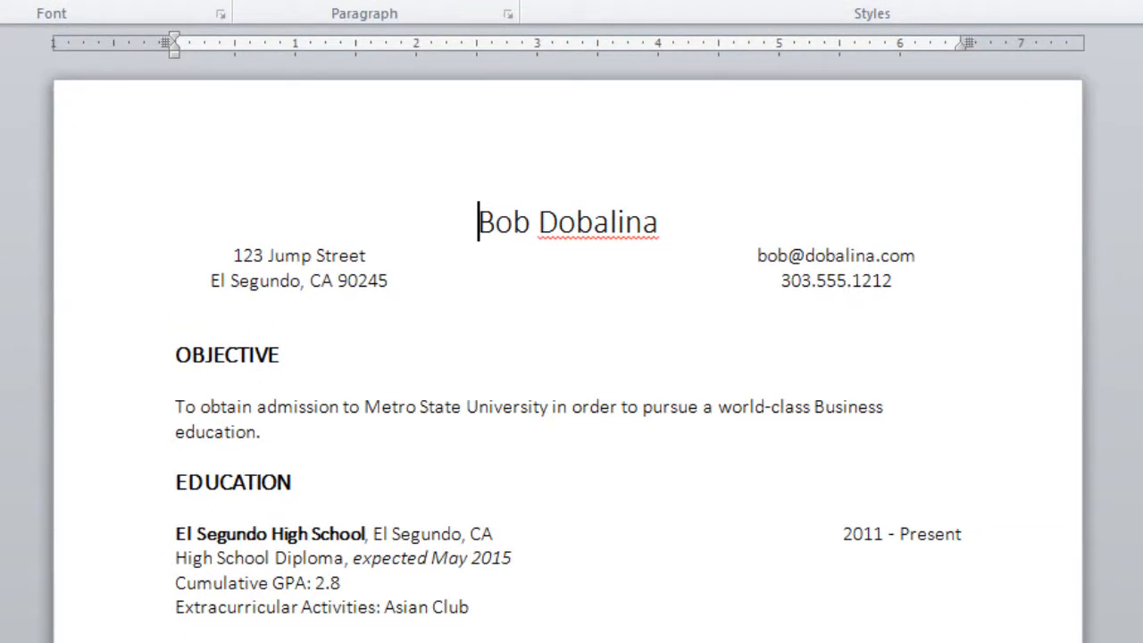
pyautogui.scroll(-3, 571, 357)
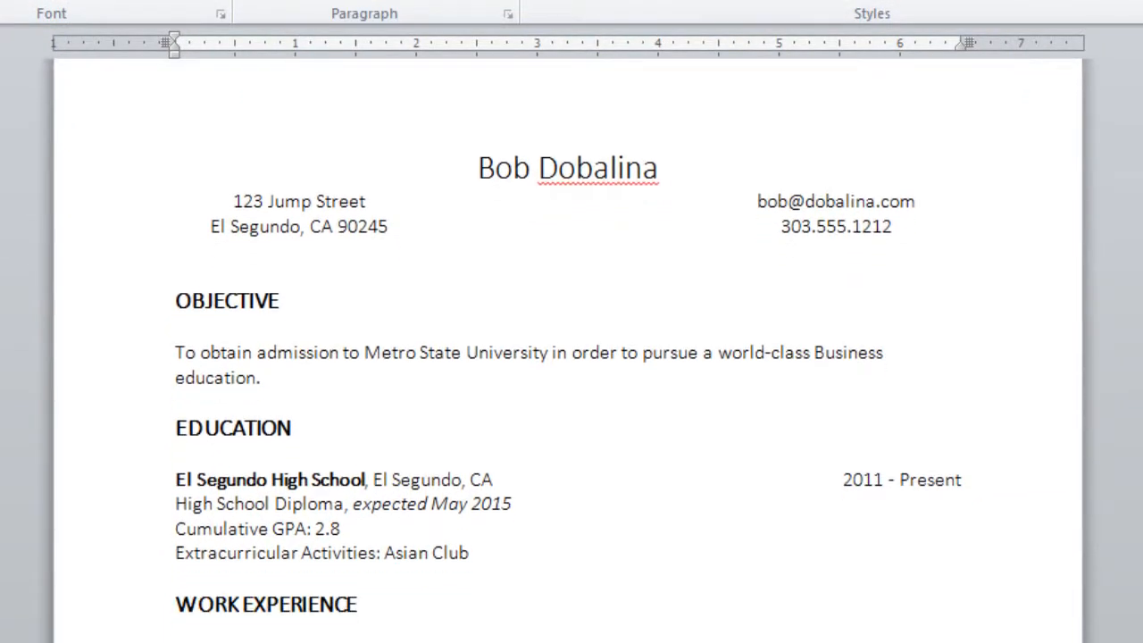
pyautogui.scroll(-3, 568, 364)
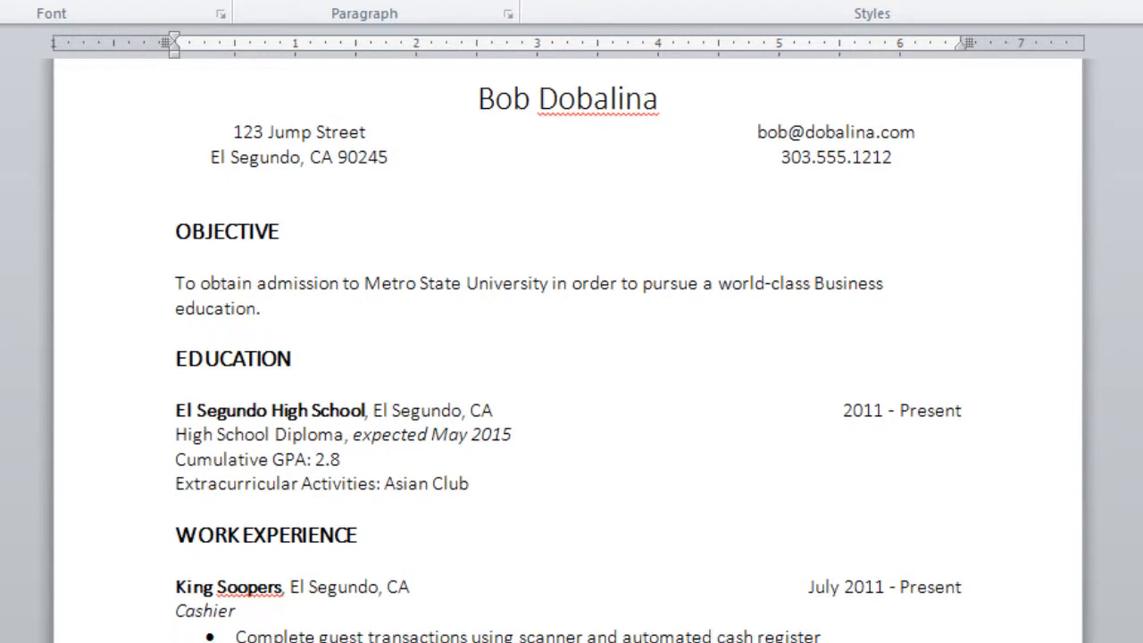
pyautogui.scroll(-3, 571, 357)
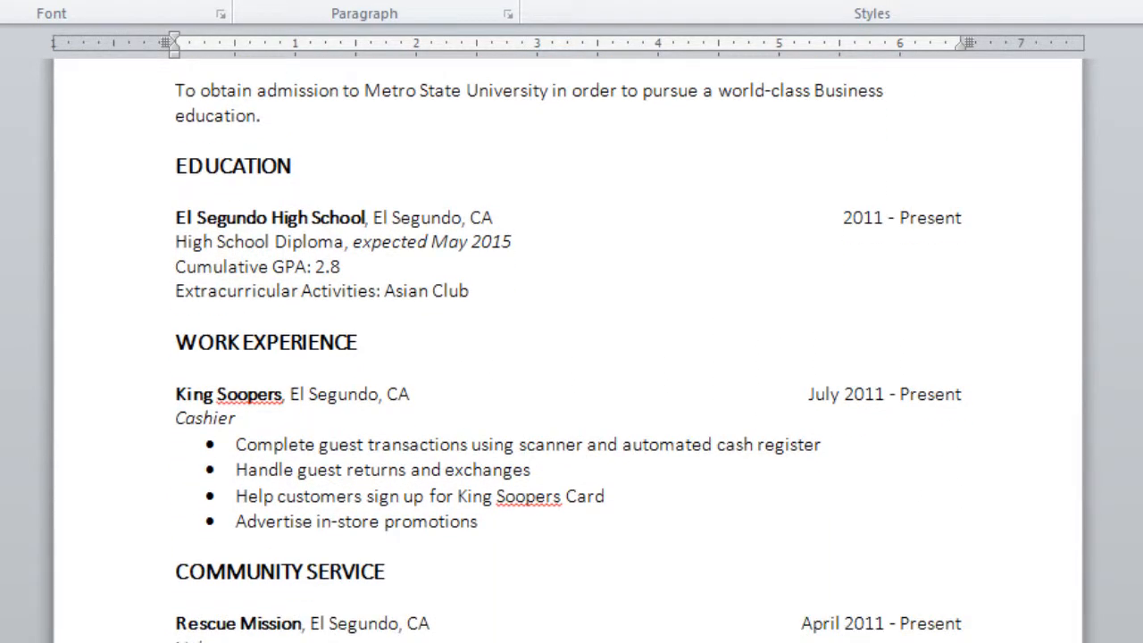
pyautogui.scroll(-3, 571, 357)
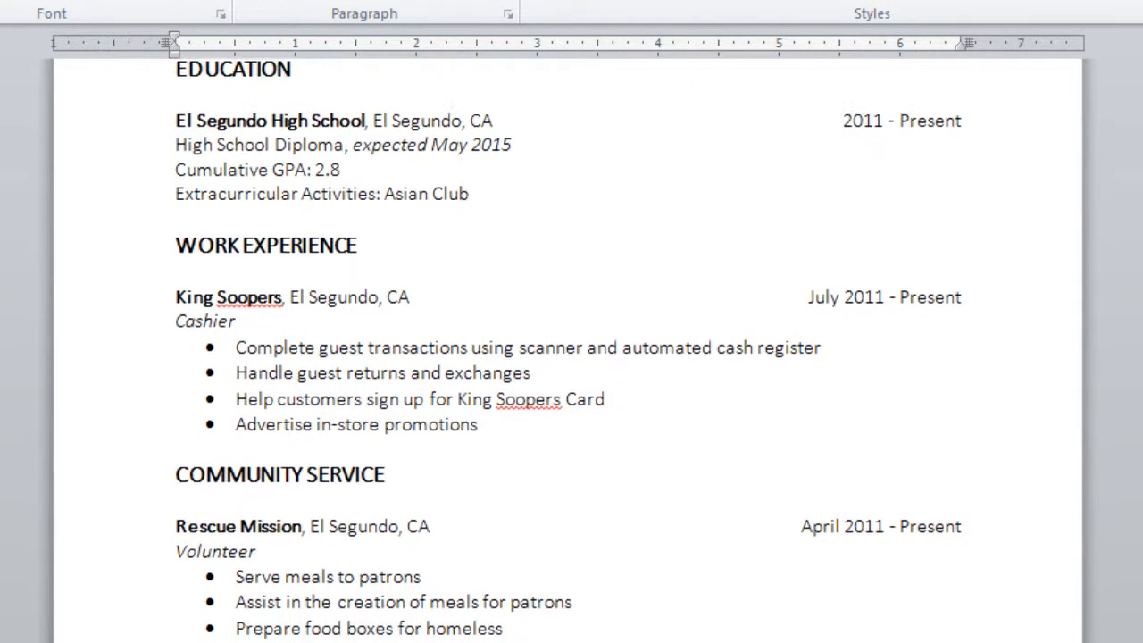
pyautogui.scroll(-3, 571, 357)
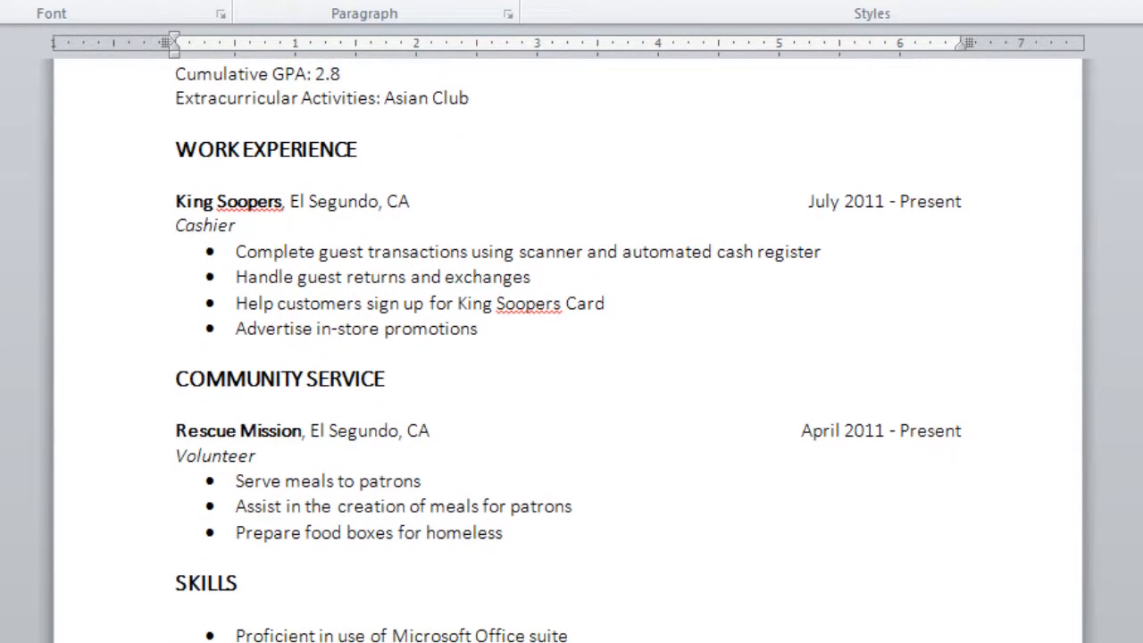
pyautogui.scroll(-3, 572, 357)
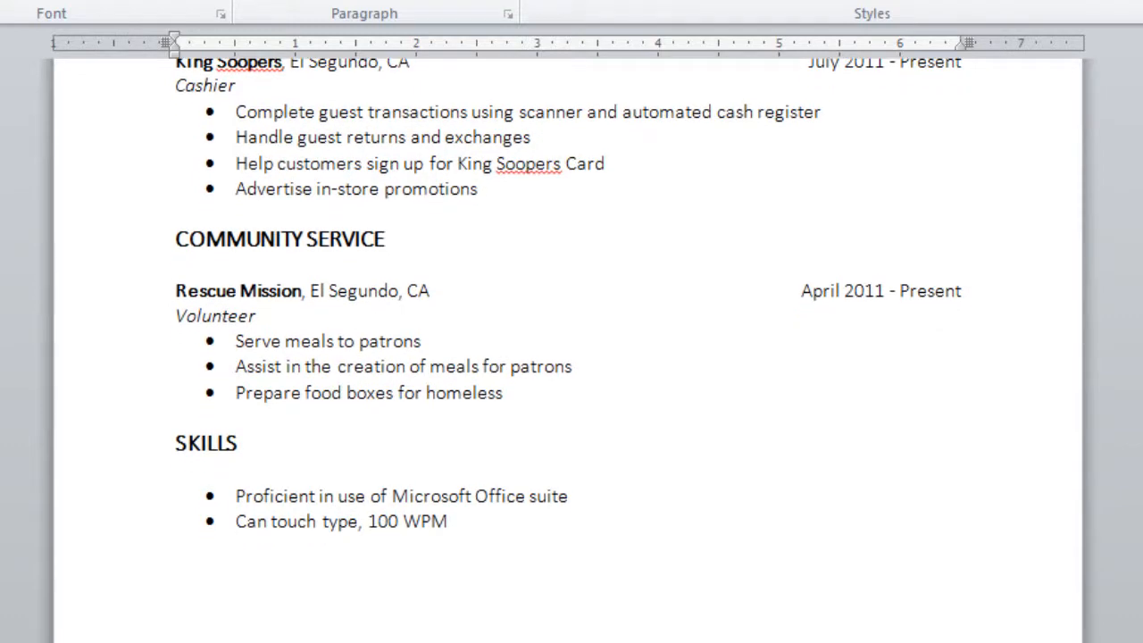
pyautogui.scroll(15, 571, 357)
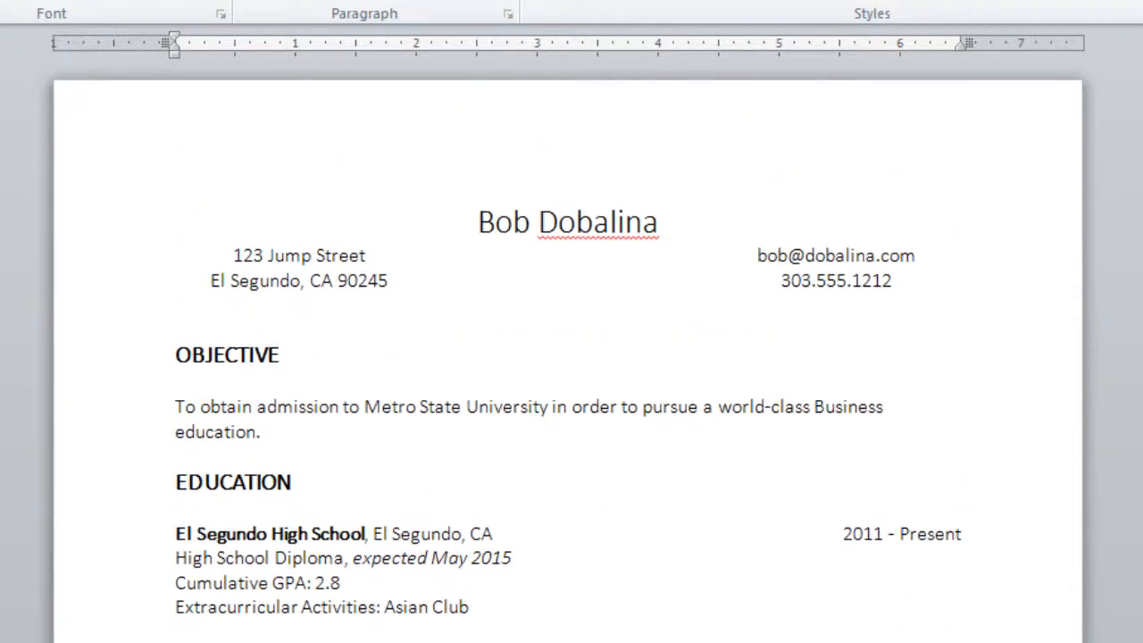